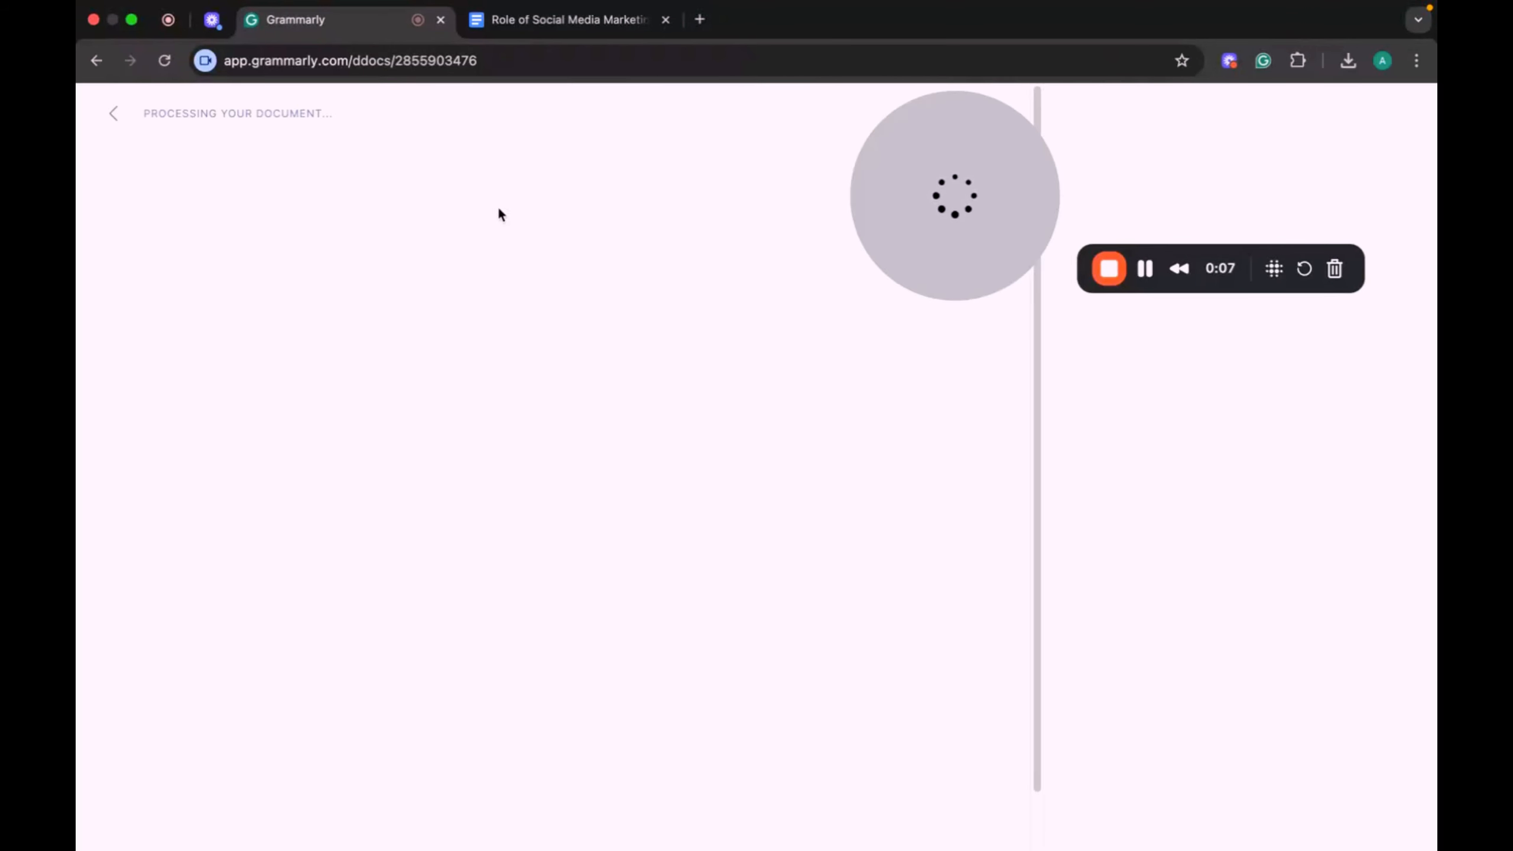
Copy the entire social media marketing article from Google Docs into the empty Grammarly document, accepting the default writing goals.
left_click(573, 25)
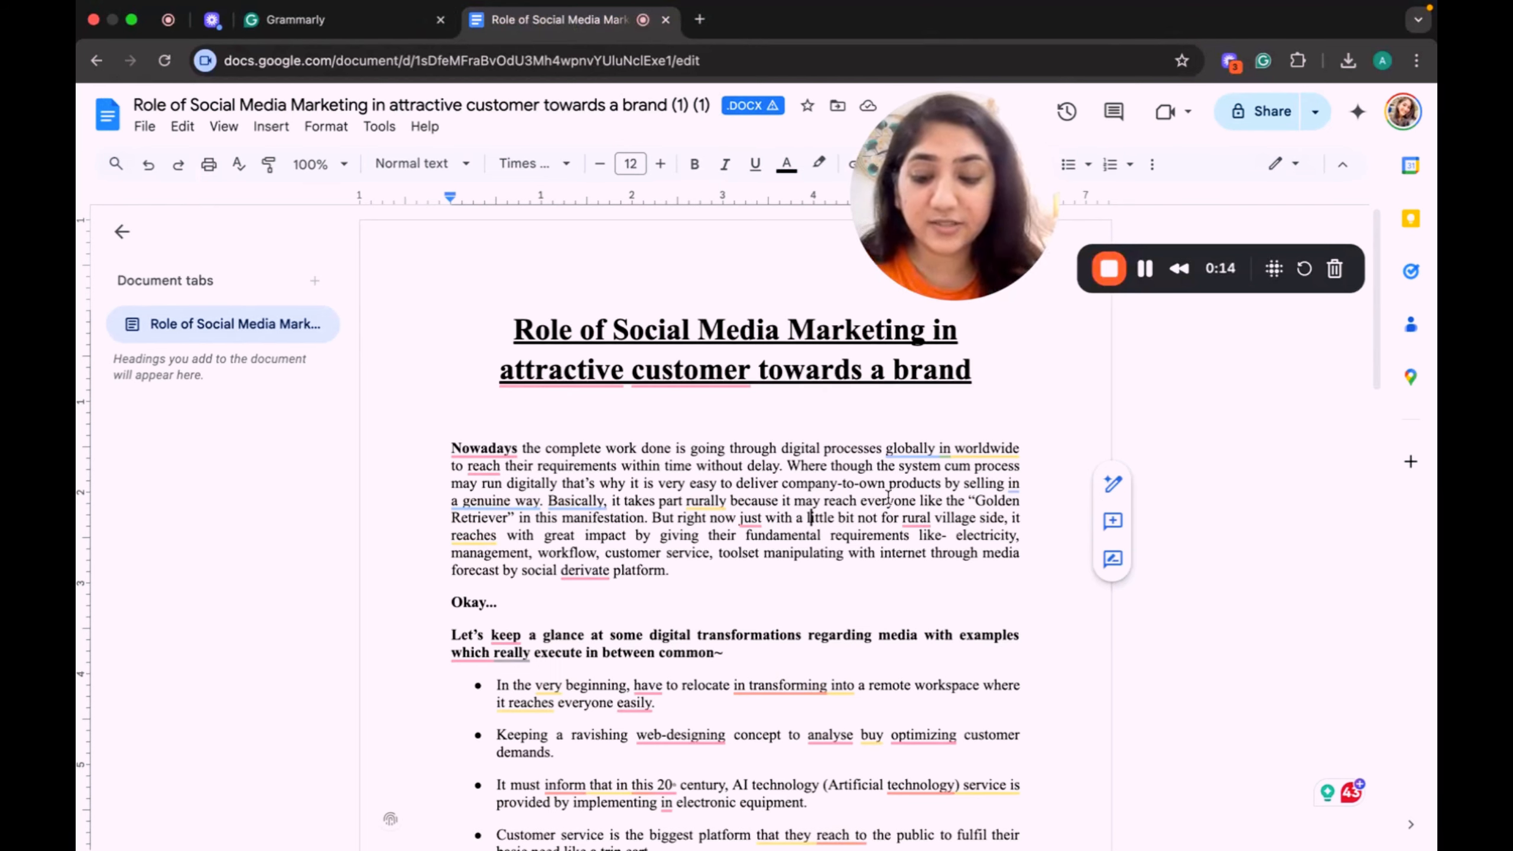
key("super+a")
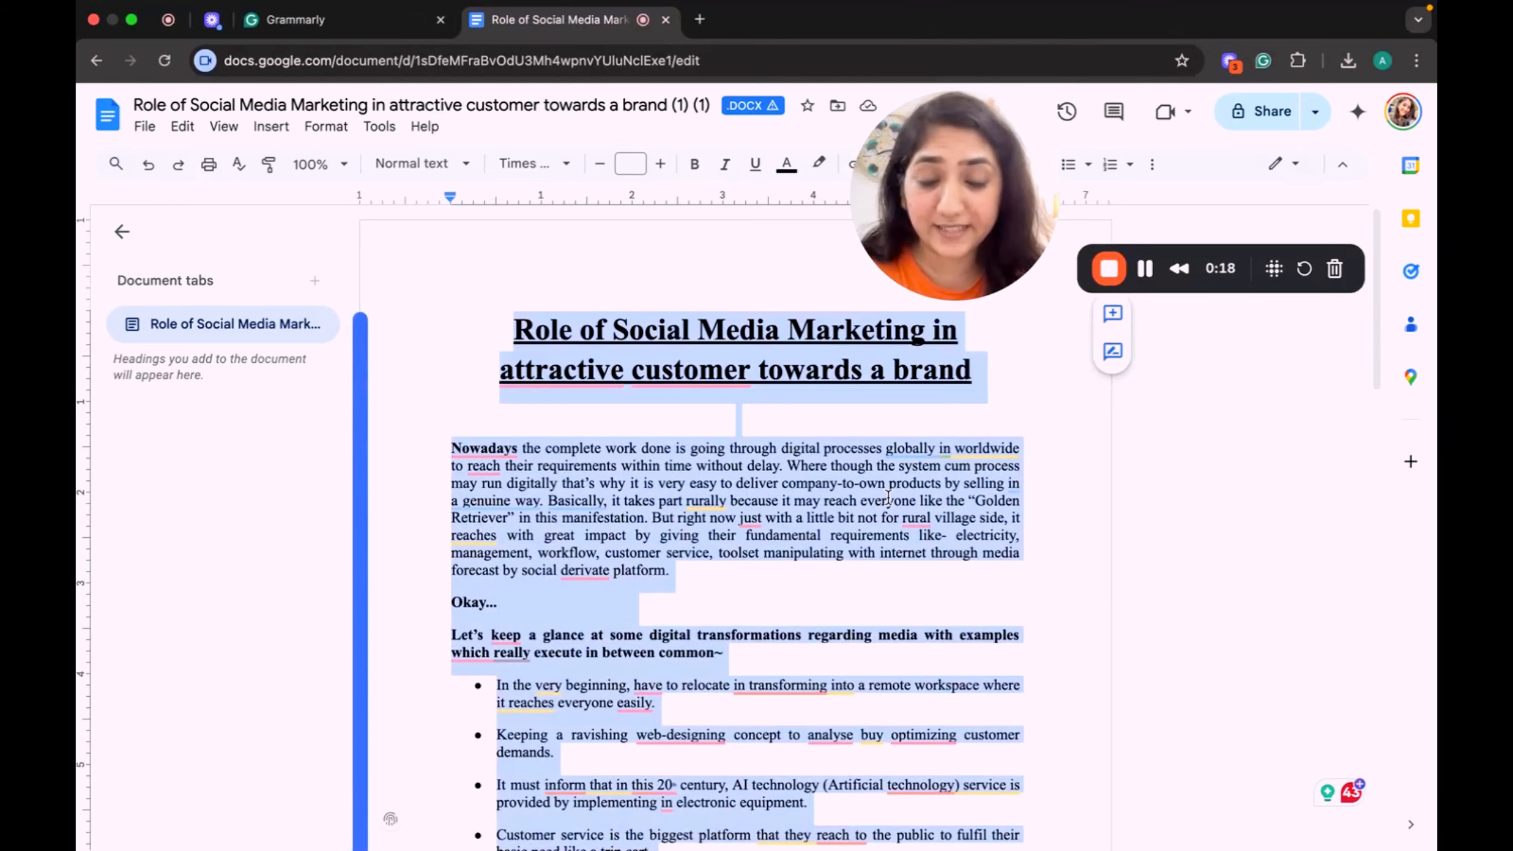
left_click(796, 497)
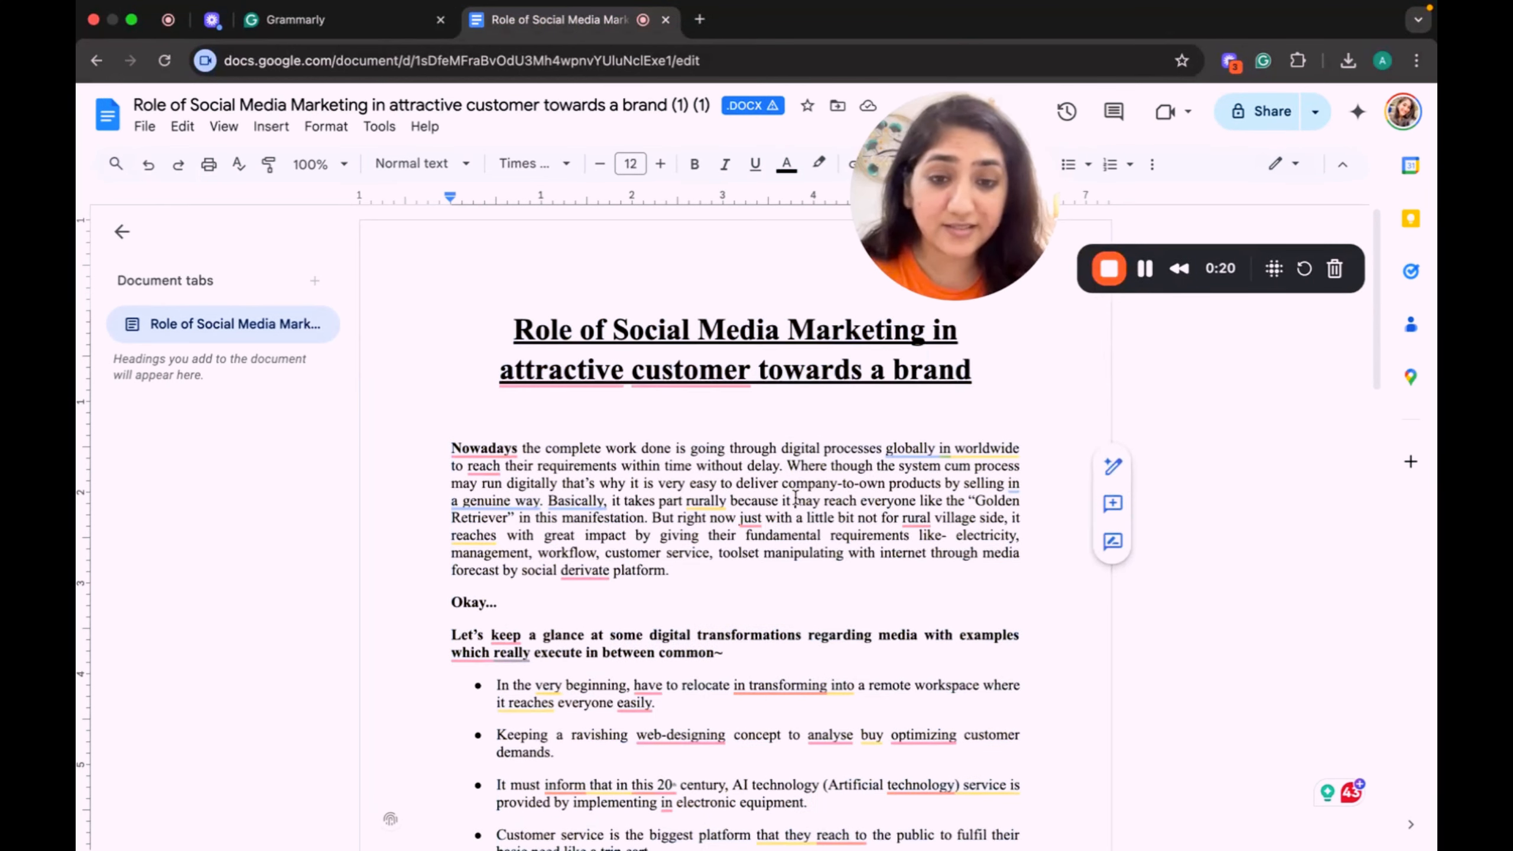
left_click(321, 20)
left_click(603, 237)
key("super+v")
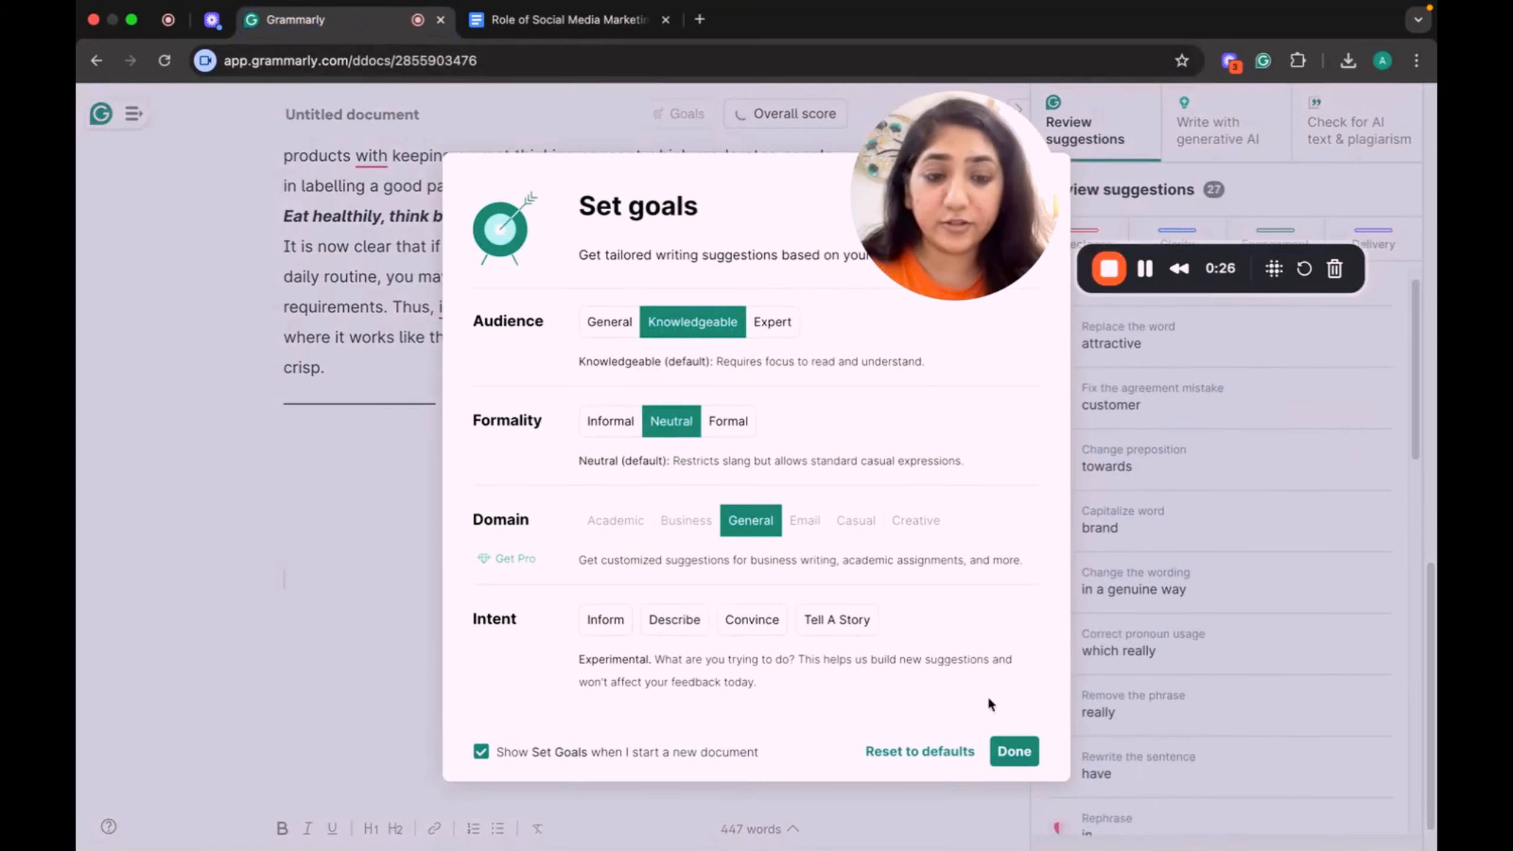
left_click(1014, 751)
scroll(649, 352, "up", 10)
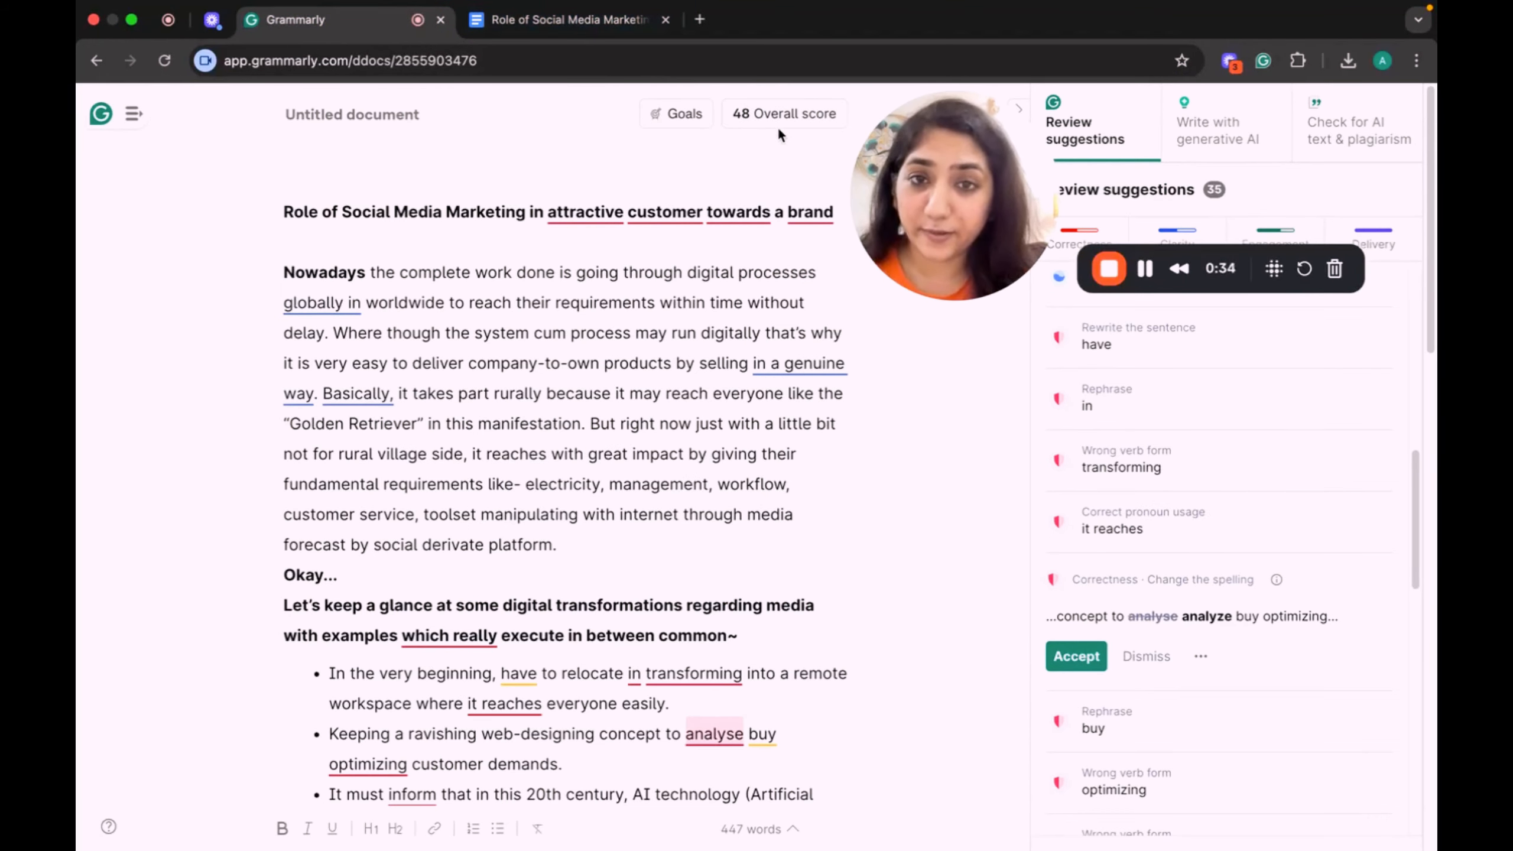
Set the document's intent goal to Inform, leaving the audience, formality and domain goals at their defaults.
left_click(682, 114)
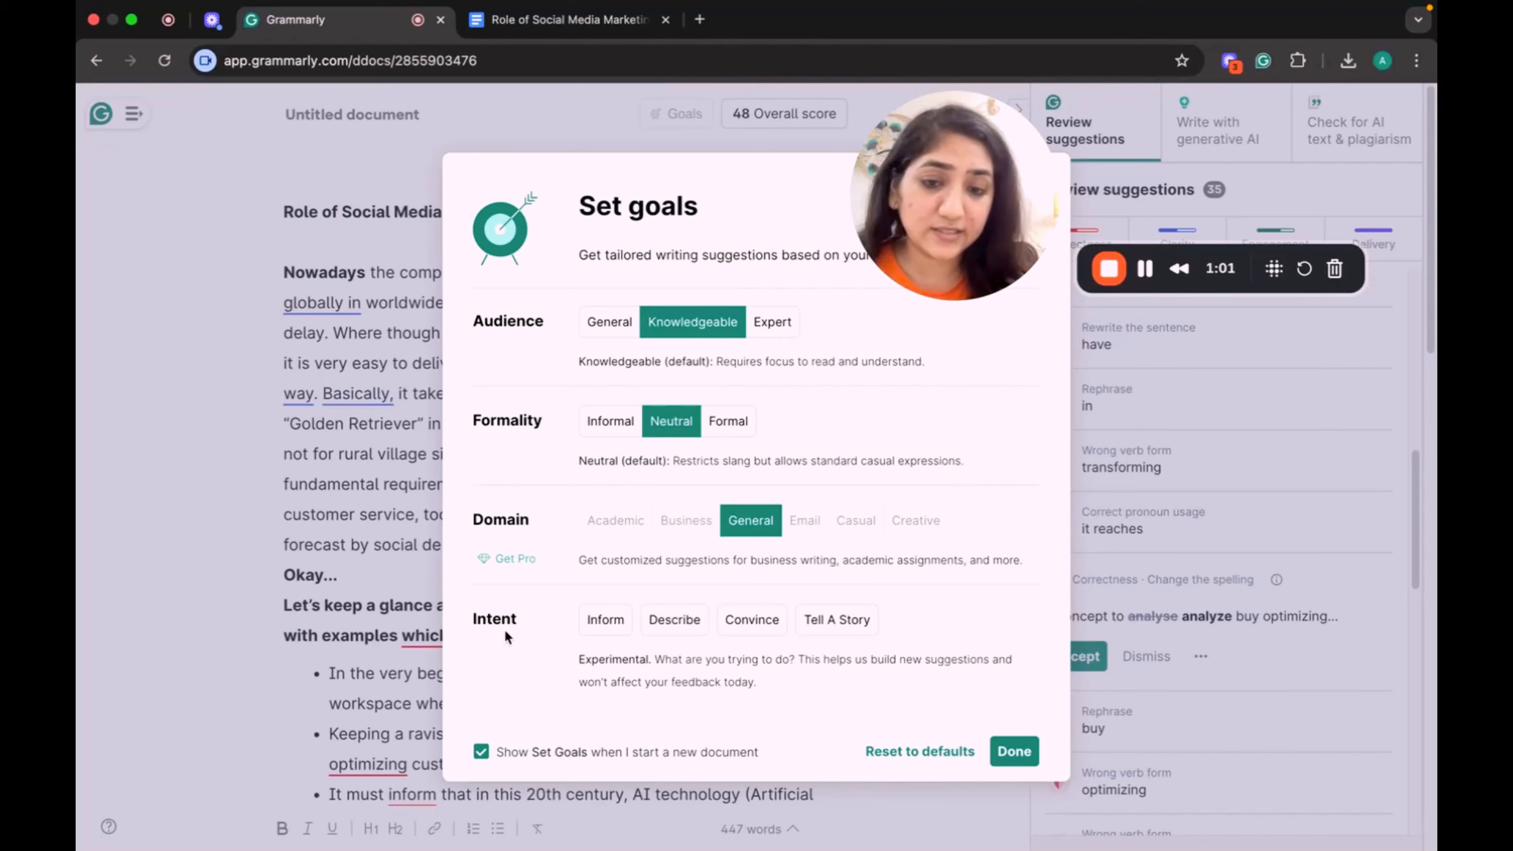
left_click(604, 621)
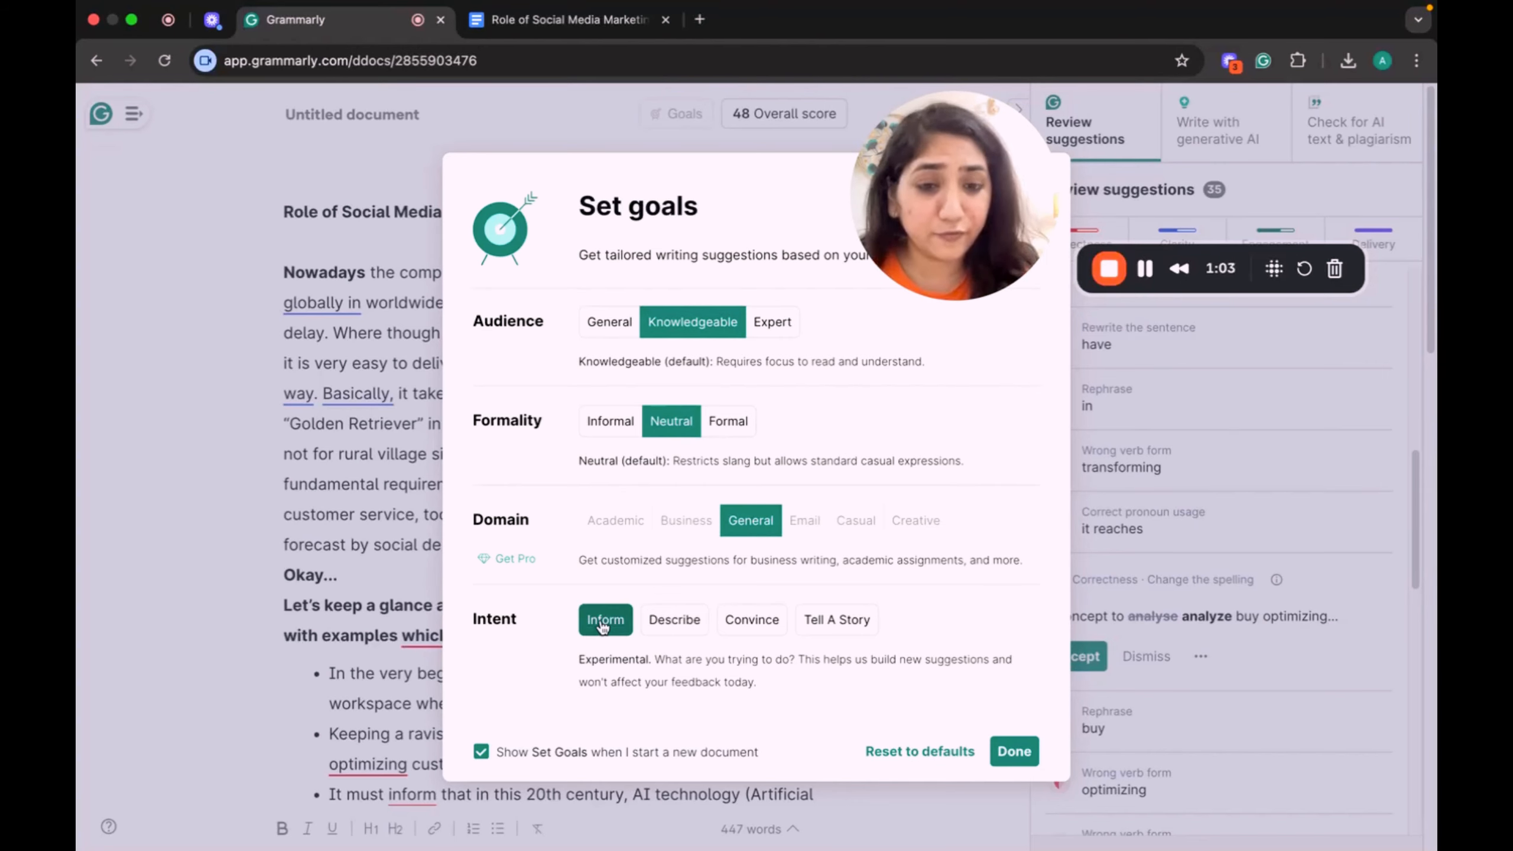
left_click(1014, 752)
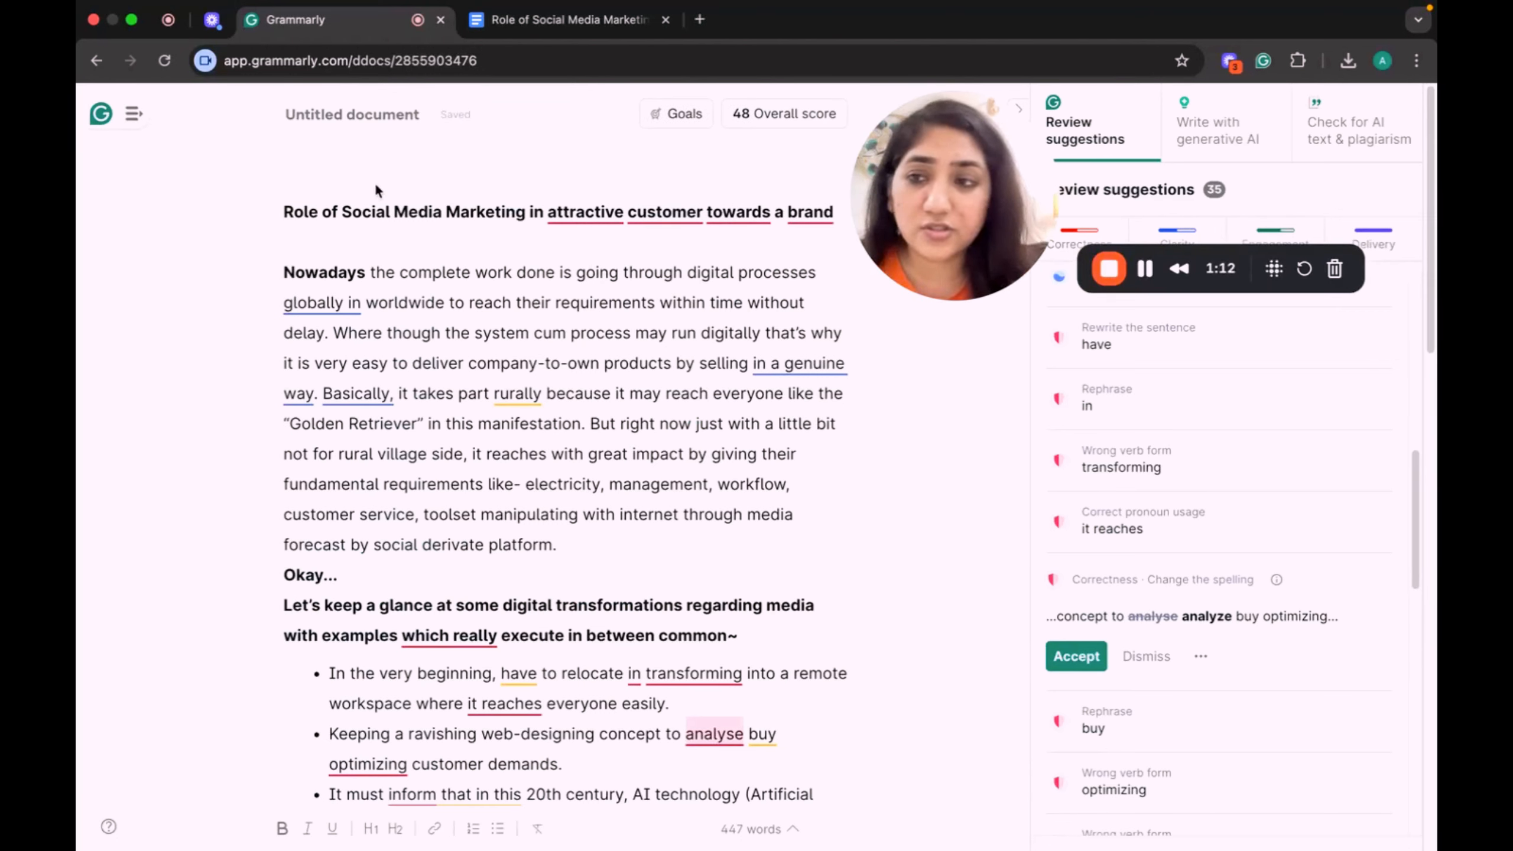
Set the account's language preference to British English and return to the document.
left_click(135, 117)
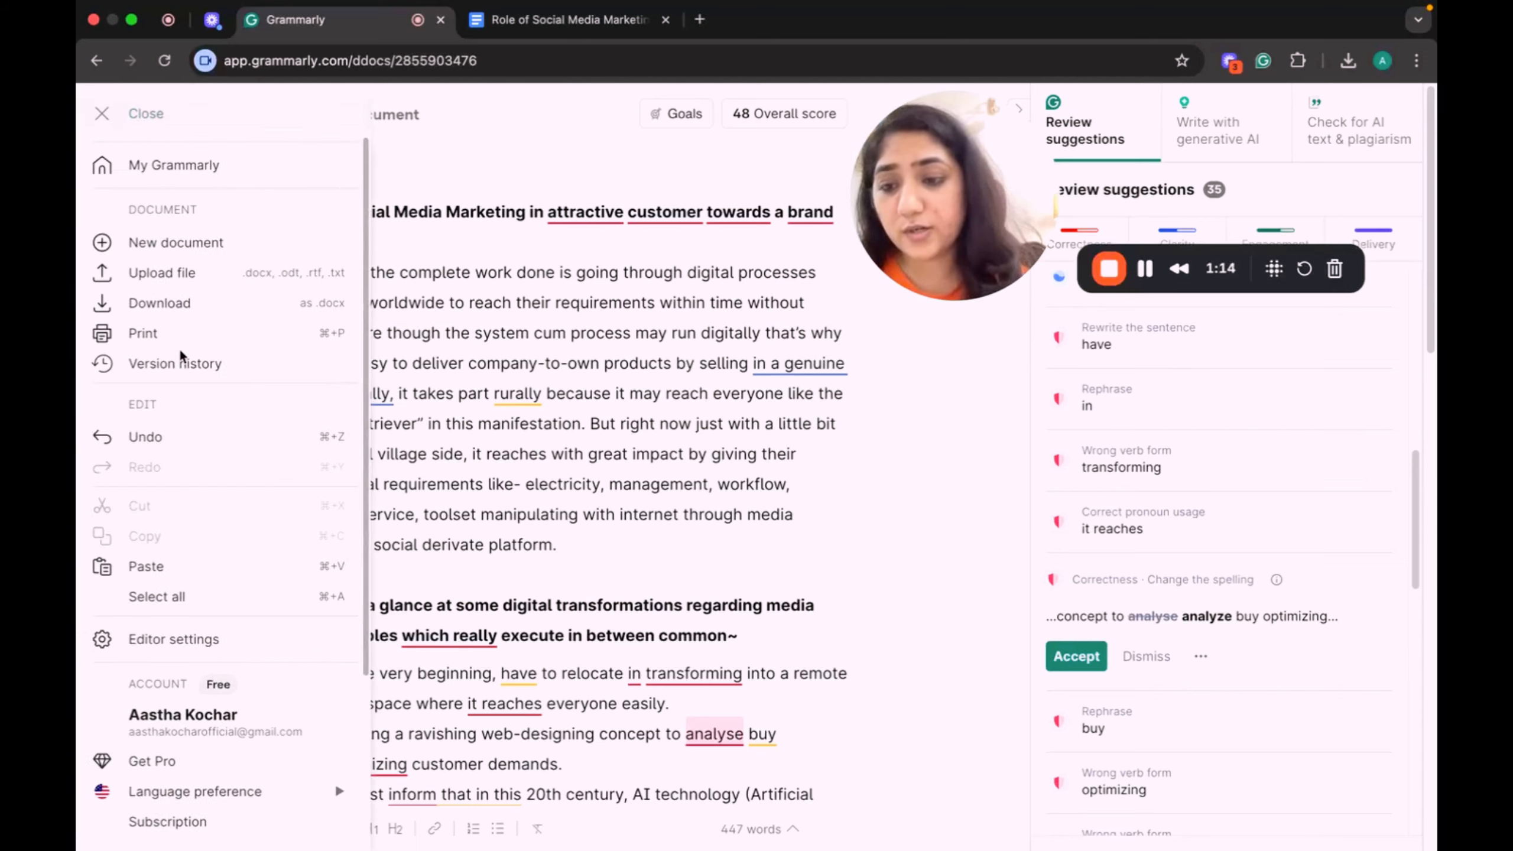
scroll(161, 605, "down", 1)
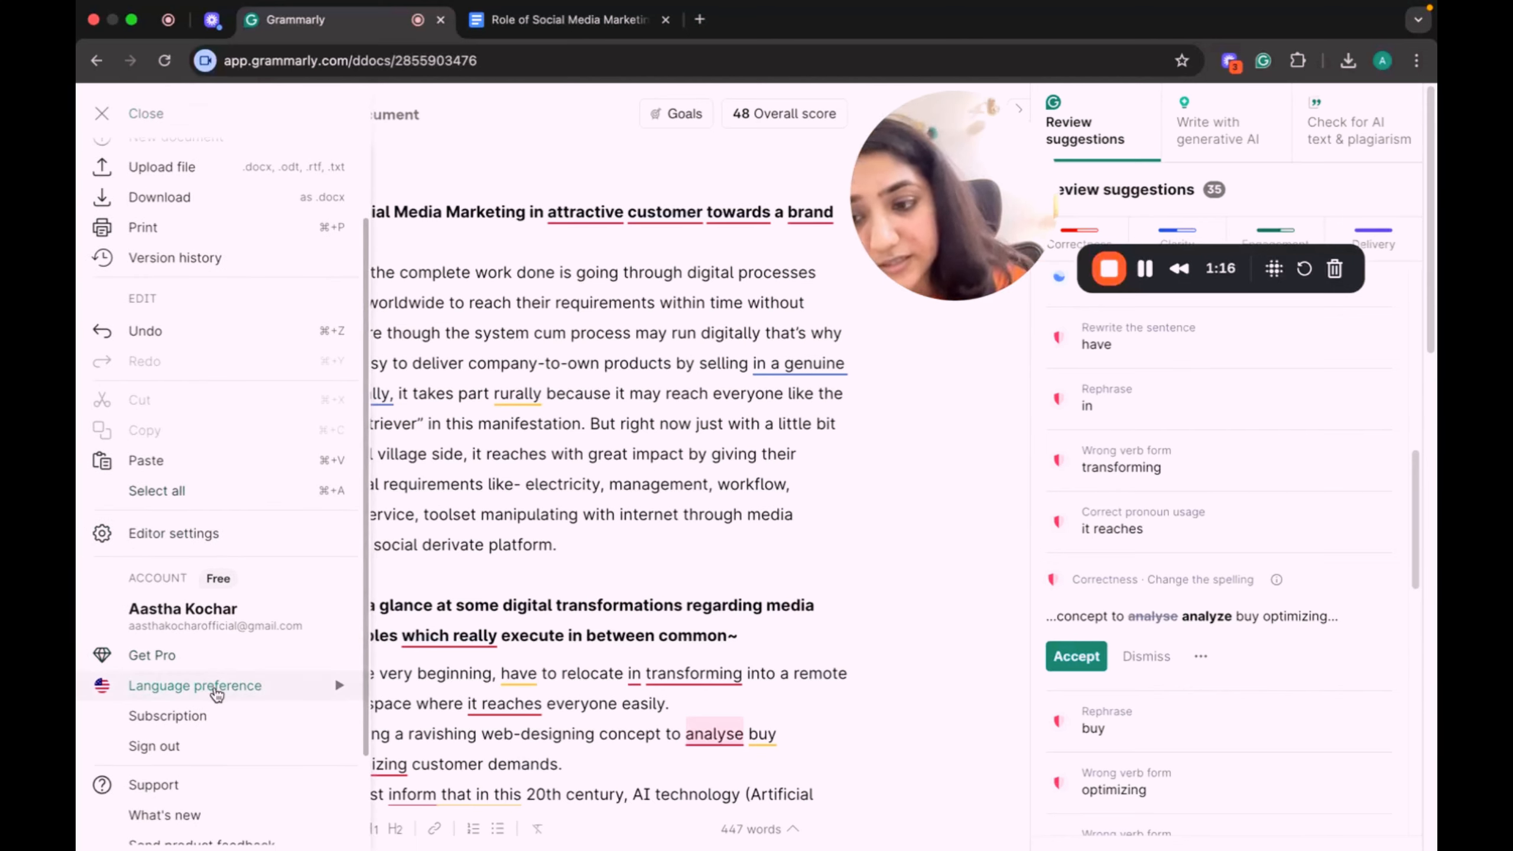
mouse_move(218, 693)
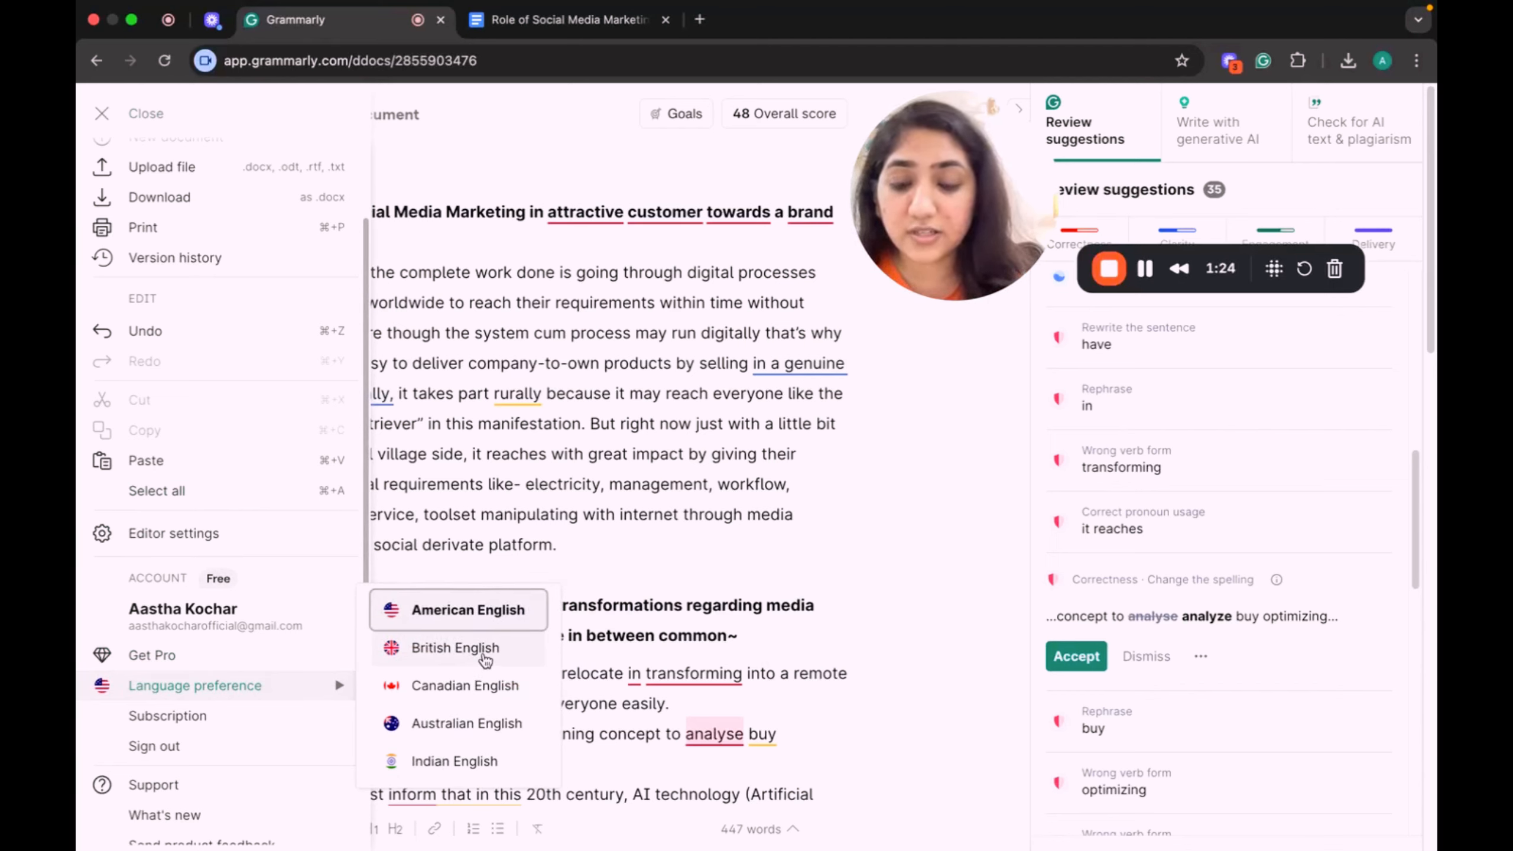
left_click(483, 653)
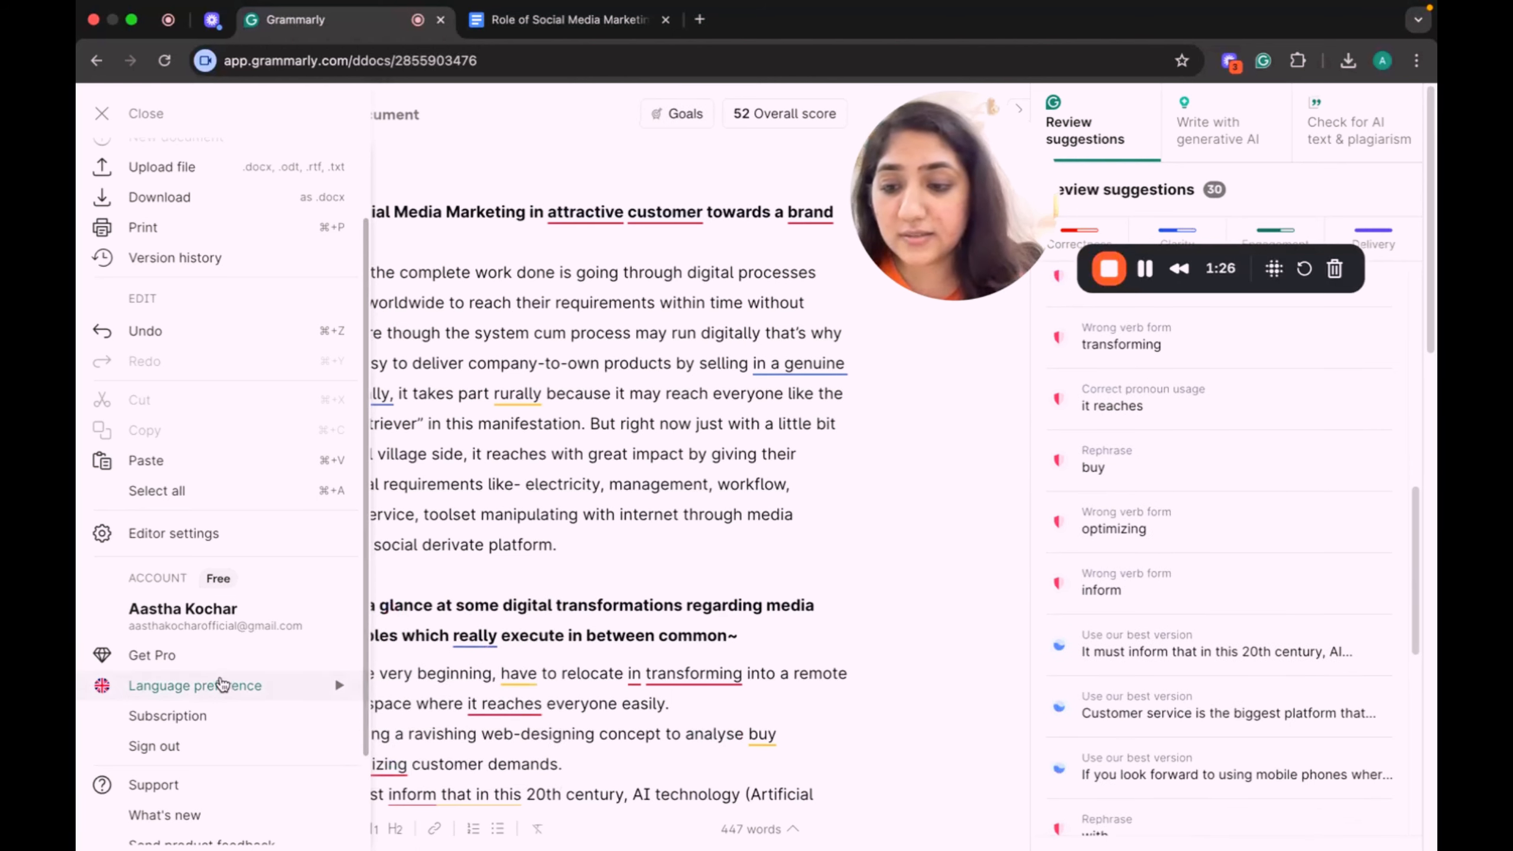
scroll(220, 682, "down", 3)
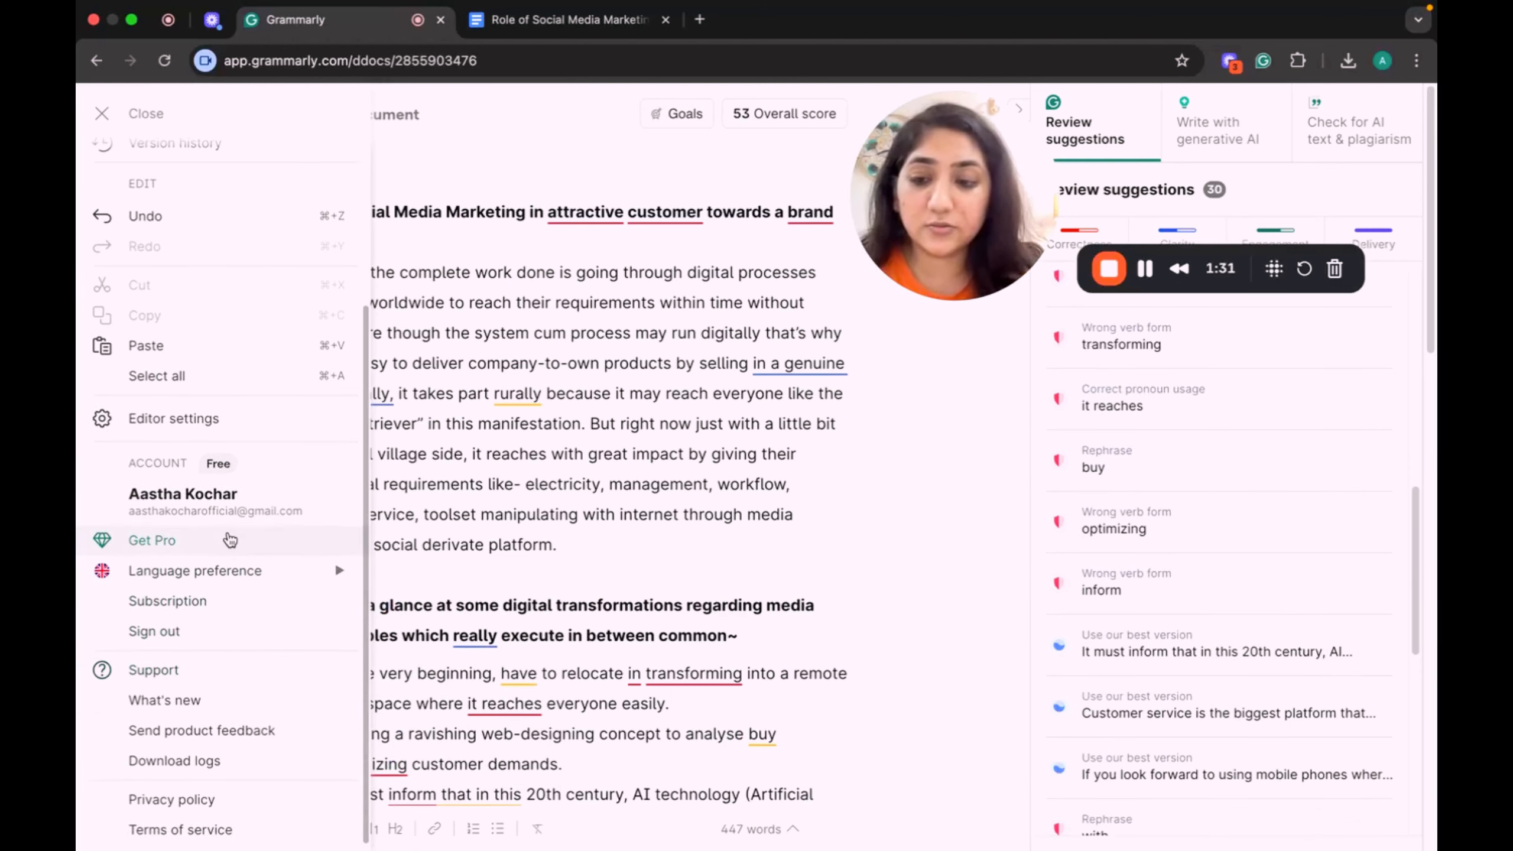
scroll(229, 541, "up", 5)
left_click(454, 454)
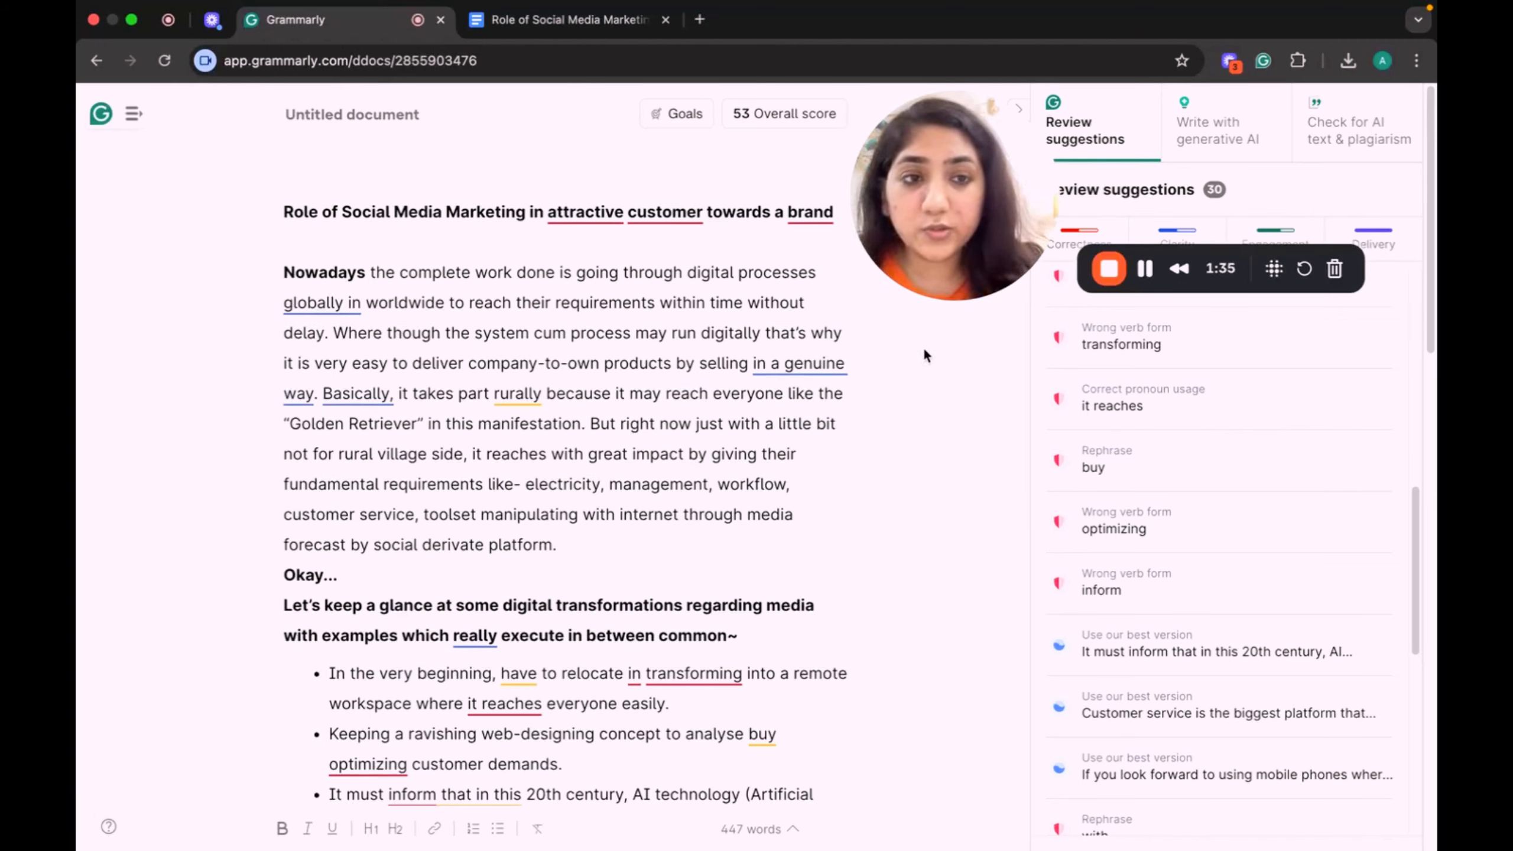
left_click_drag(962, 185, 572, 241)
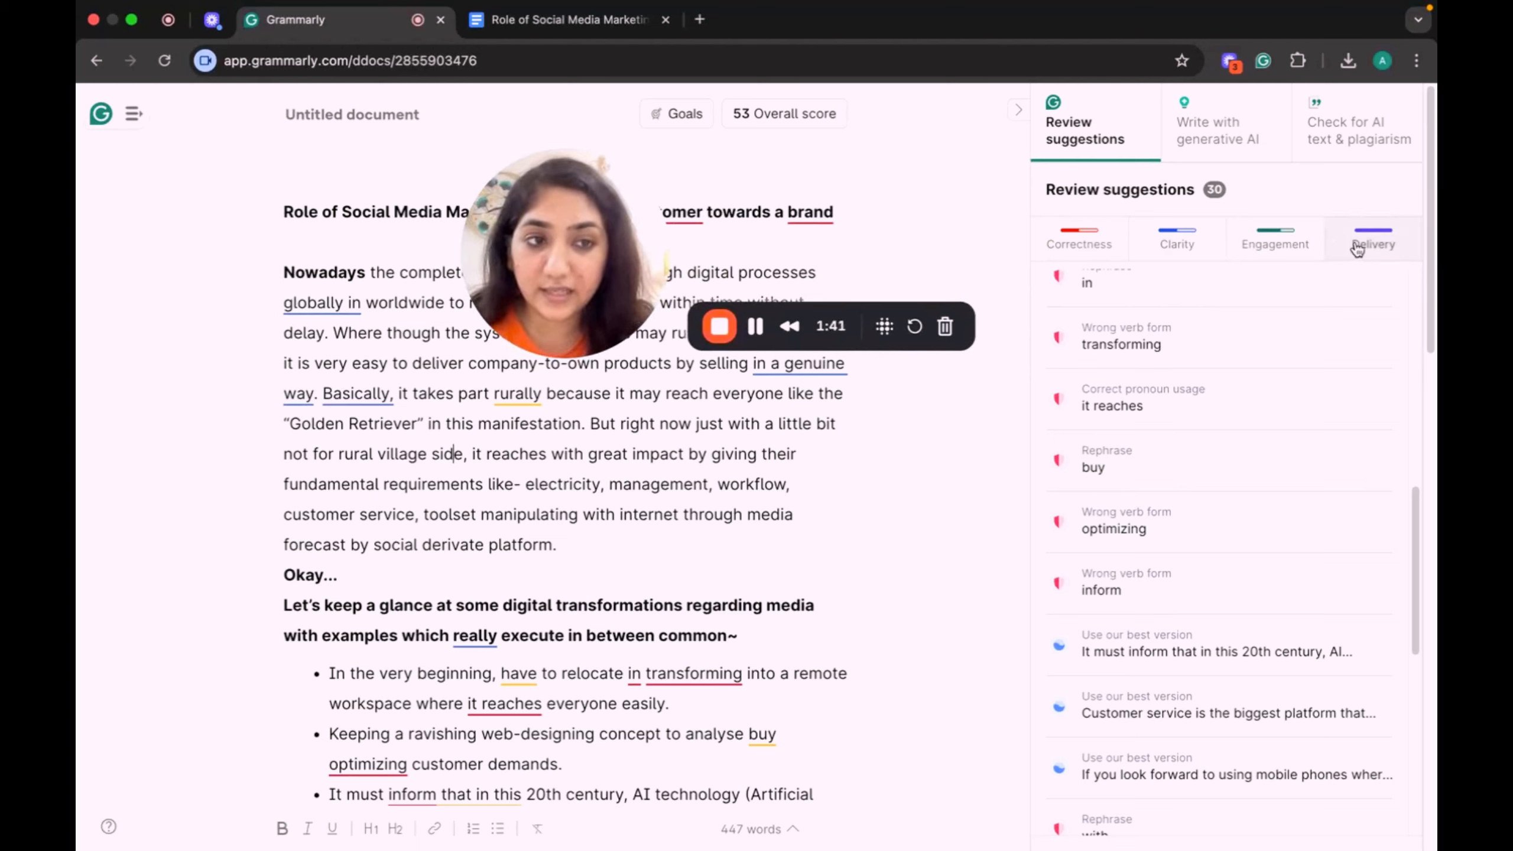
Examine the document's writing suggestions category by category: Correctness, Clarity, Engagement and Delivery.
left_click(1082, 243)
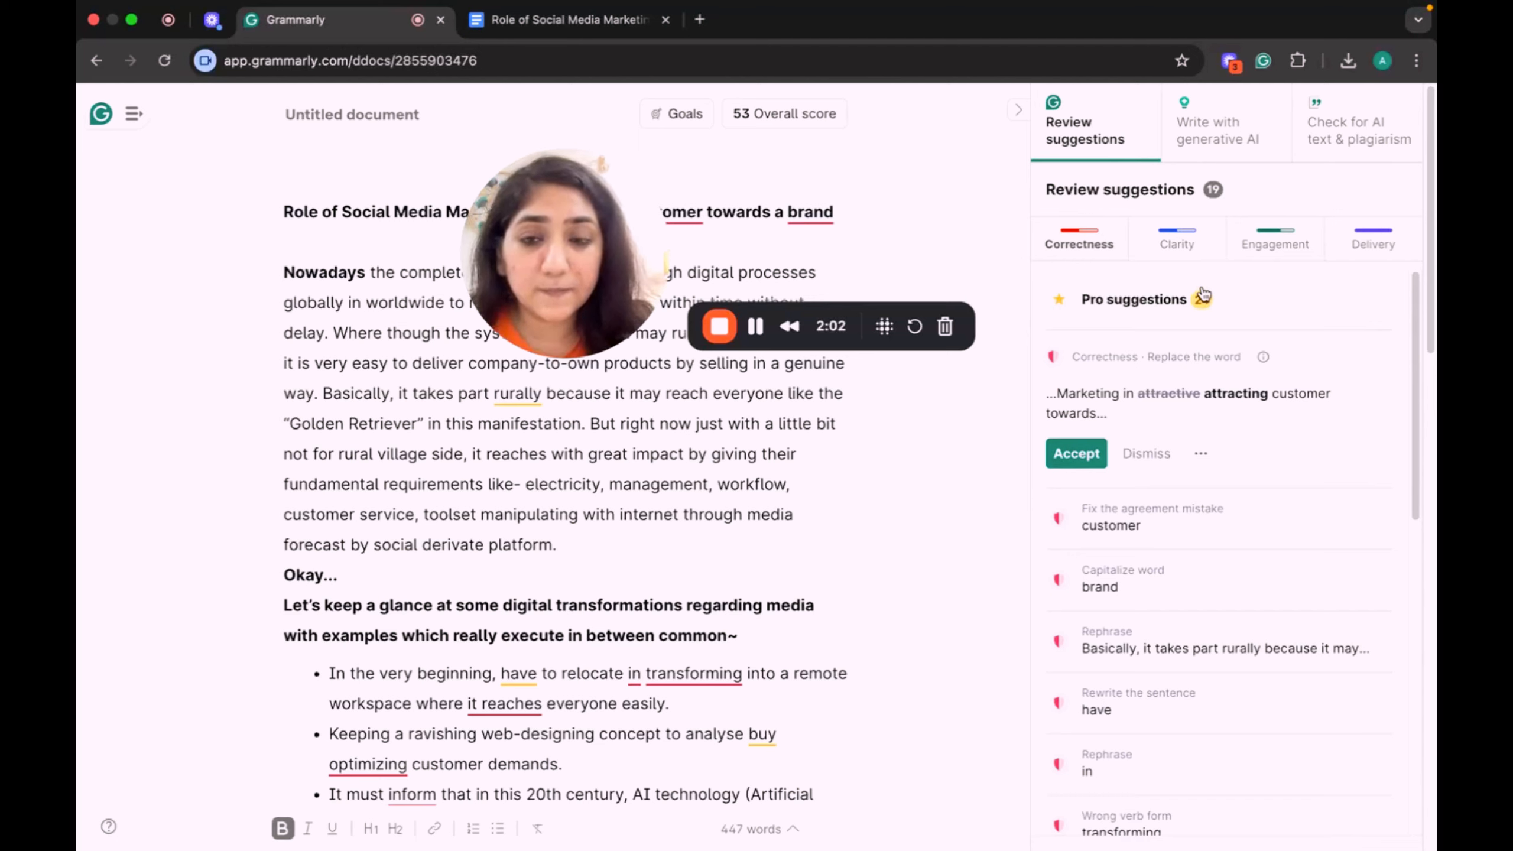
left_click(1181, 255)
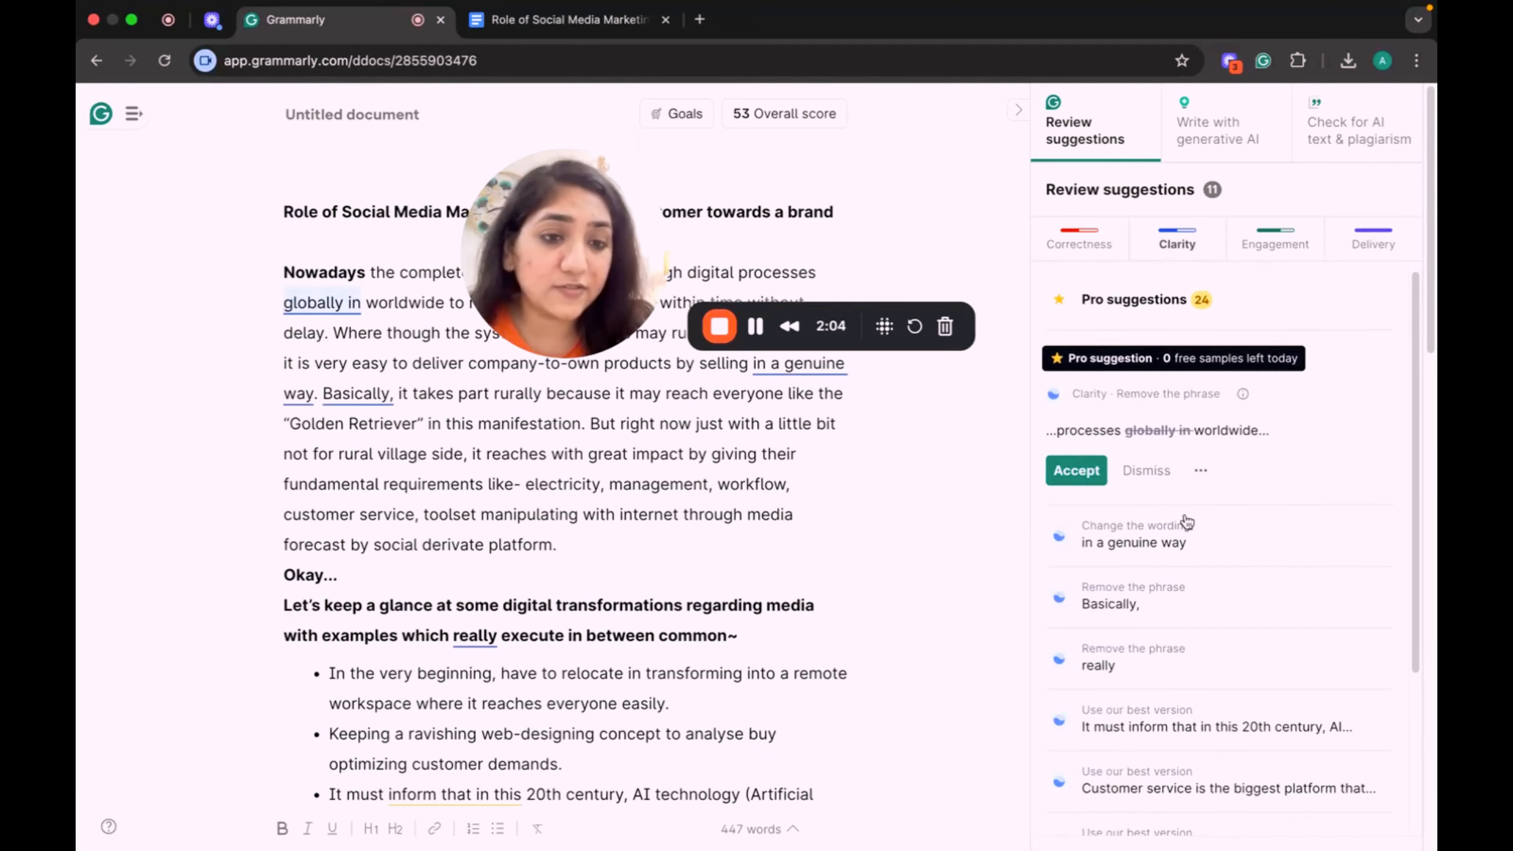
scroll(1180, 534, "down", 4)
scroll(1180, 534, "up", 4)
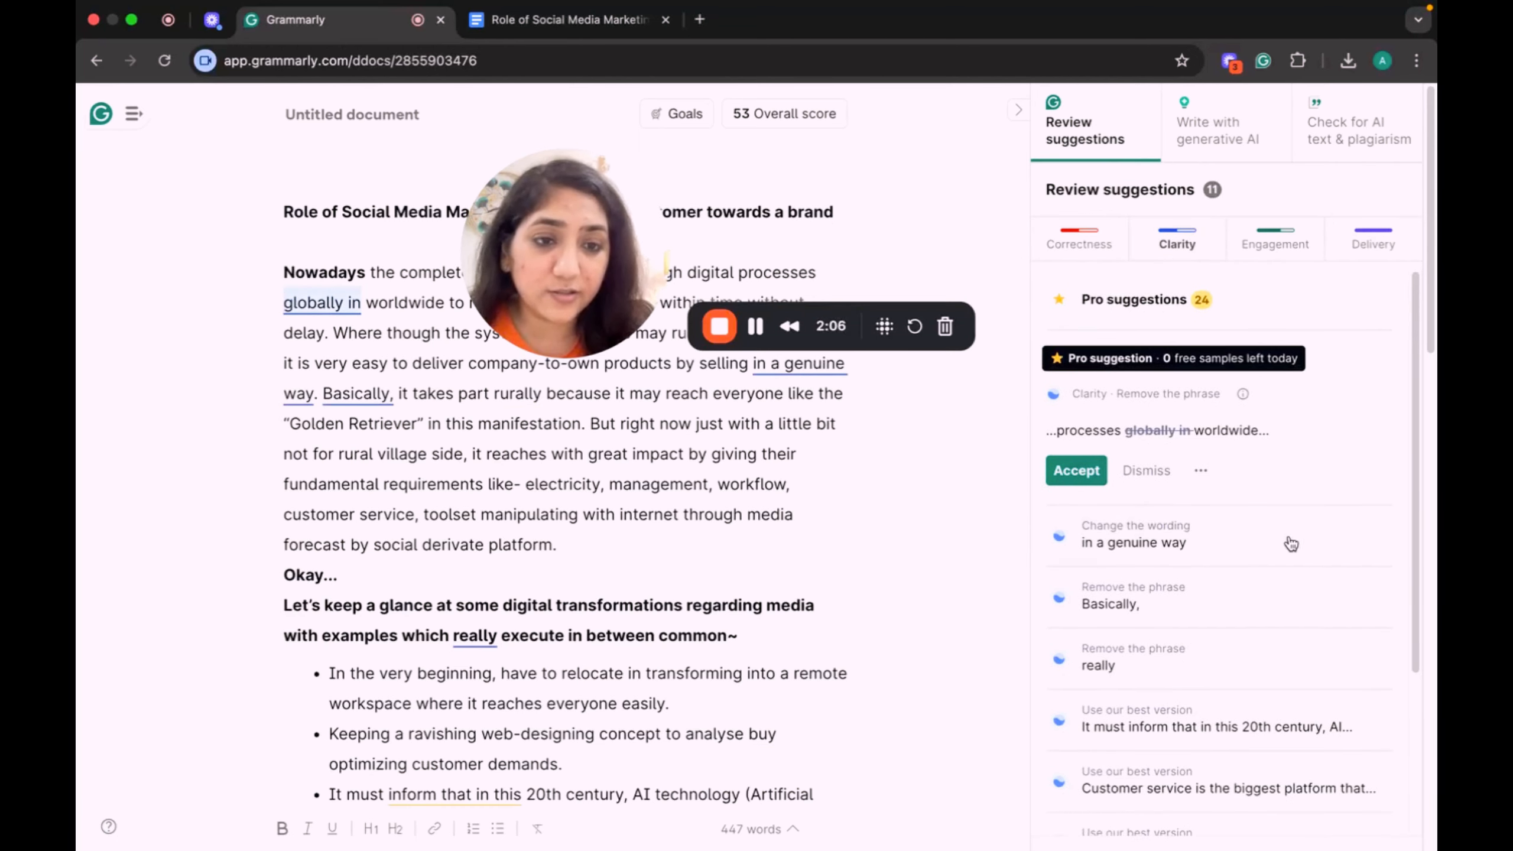
left_click(1274, 249)
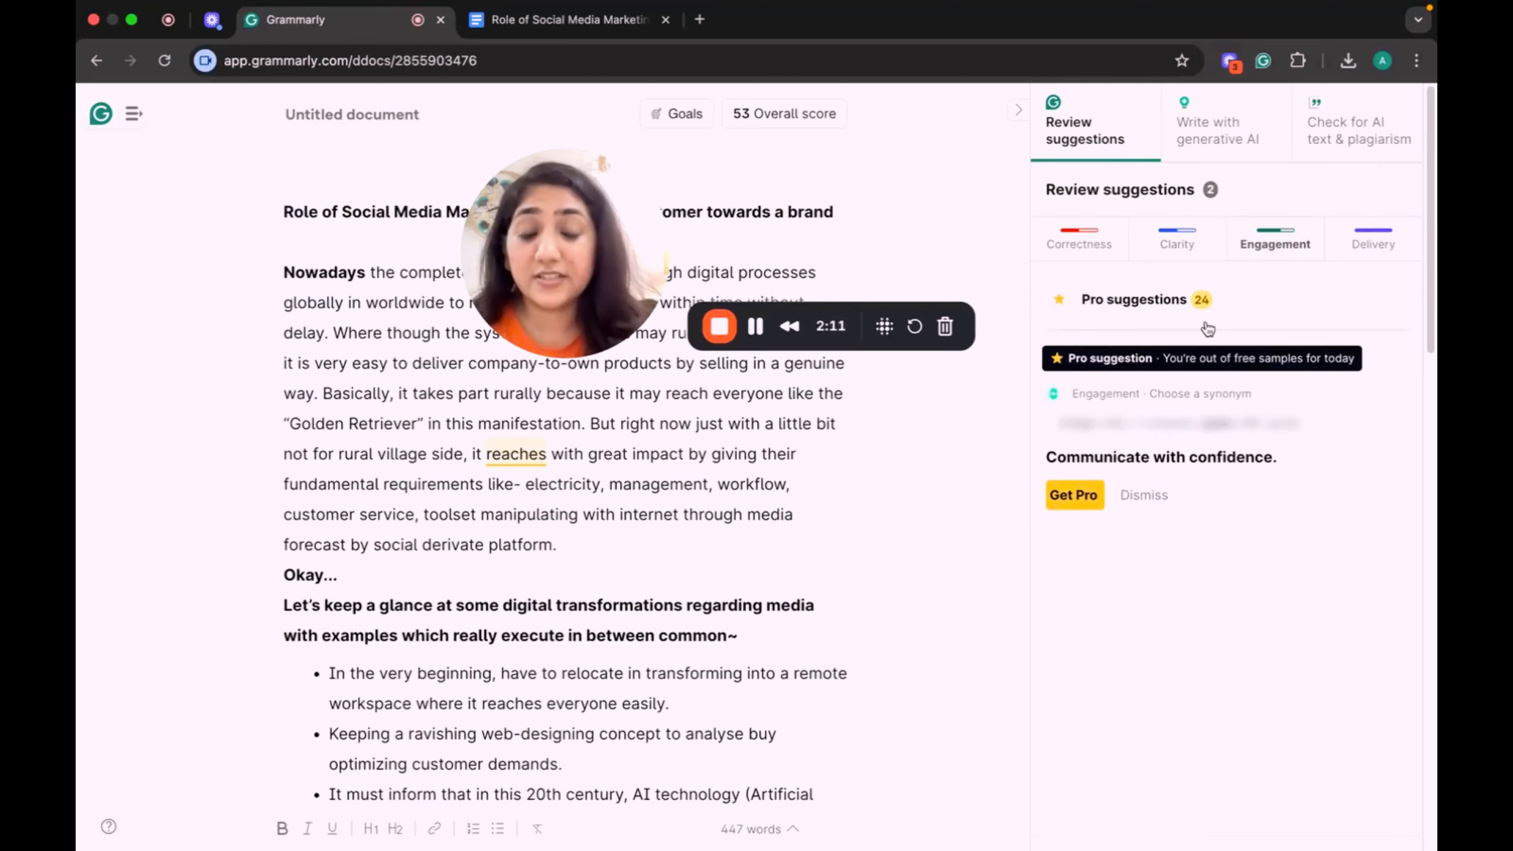
left_click(1373, 244)
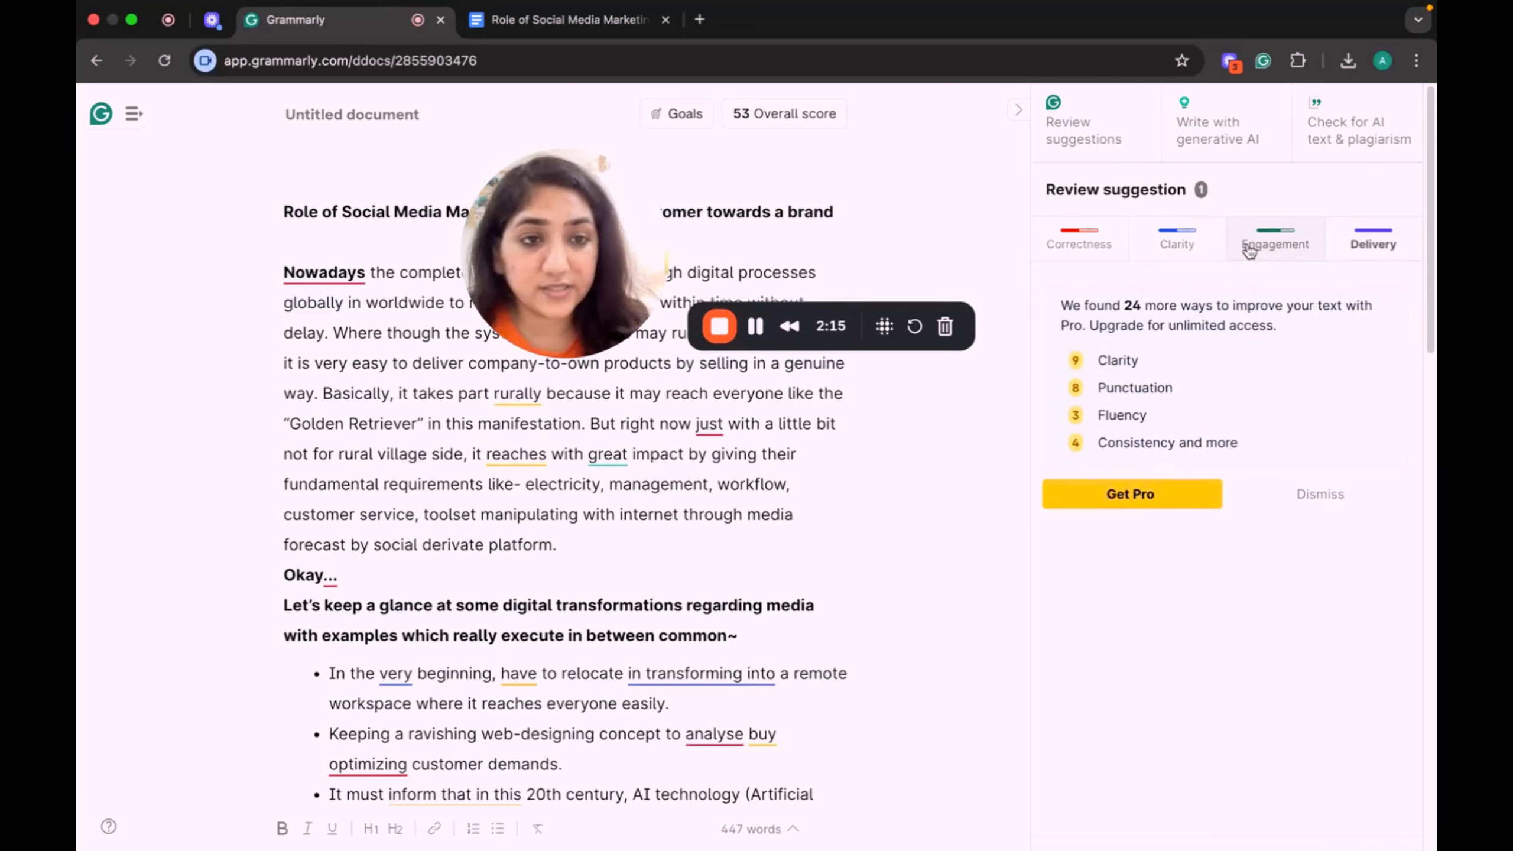
Read through the full list of Correctness suggestions and compare it with the Clarity suggestions.
left_click(1193, 247)
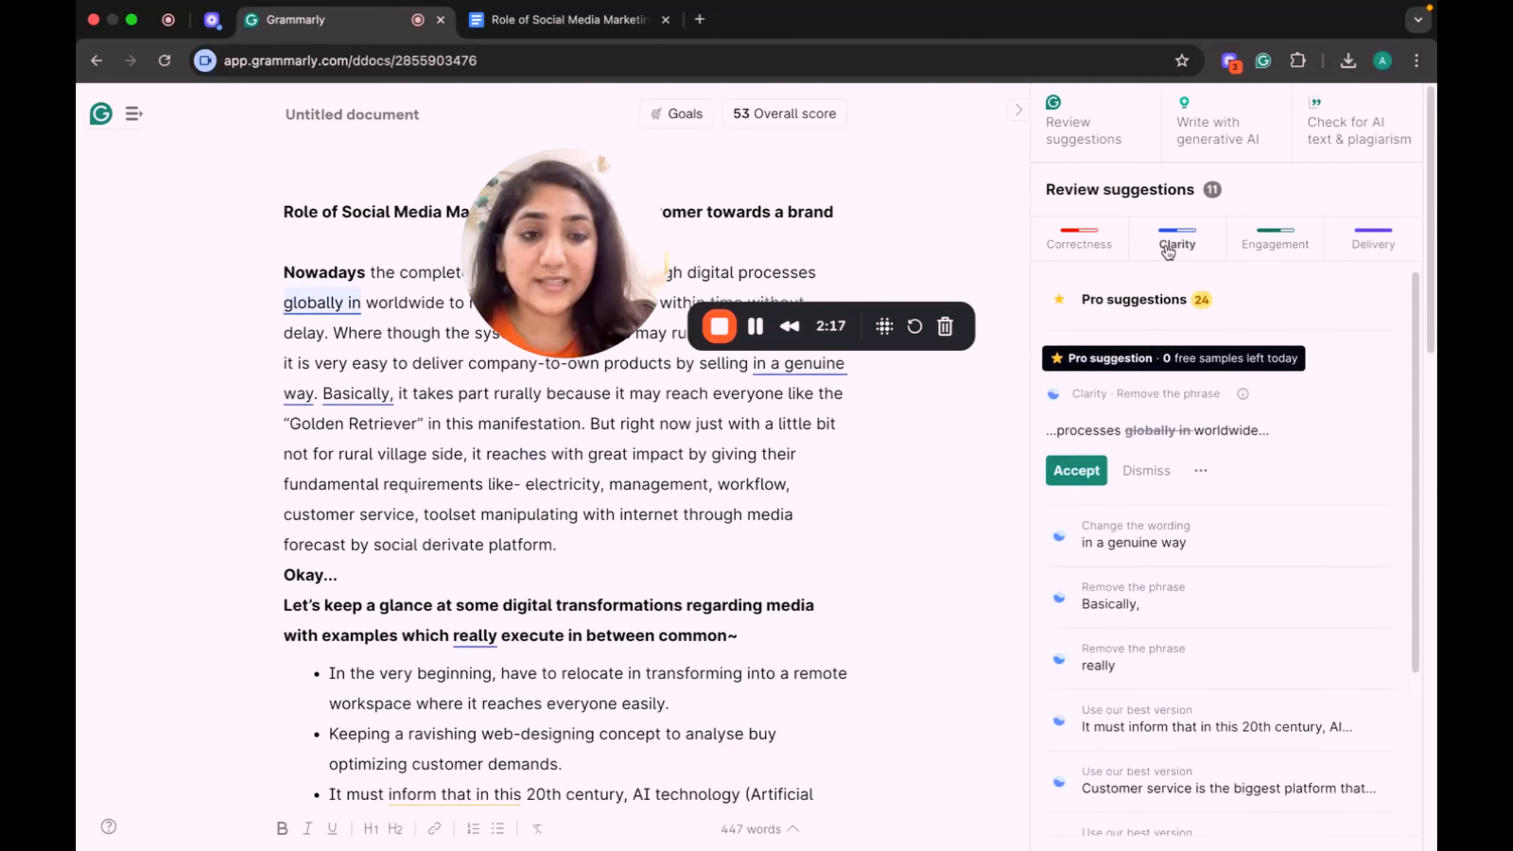
left_click(1111, 254)
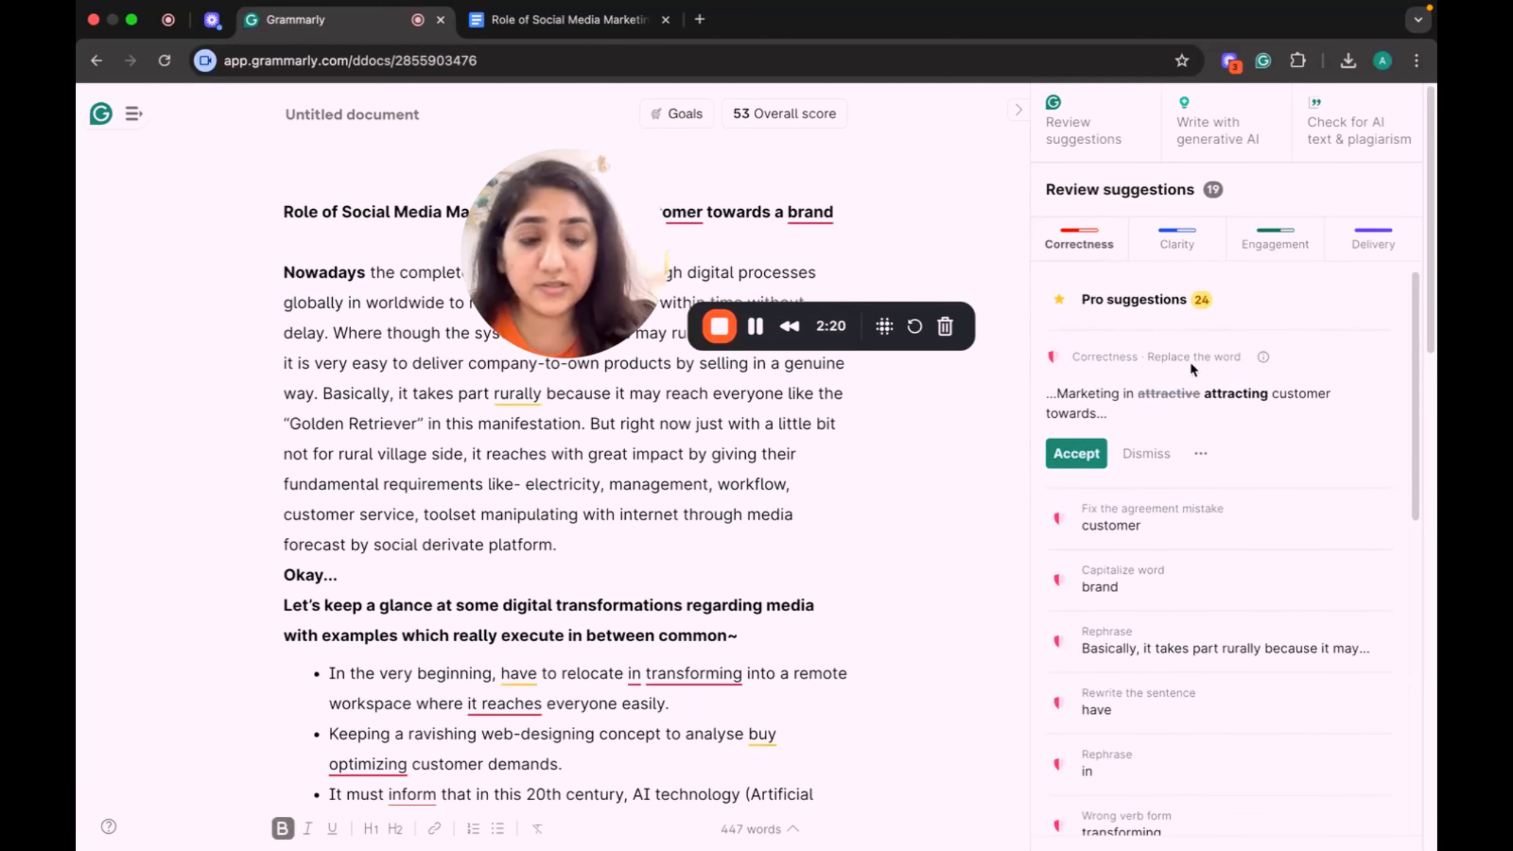
scroll(1220, 501, "down", 1)
scroll(1221, 499, "down", 4)
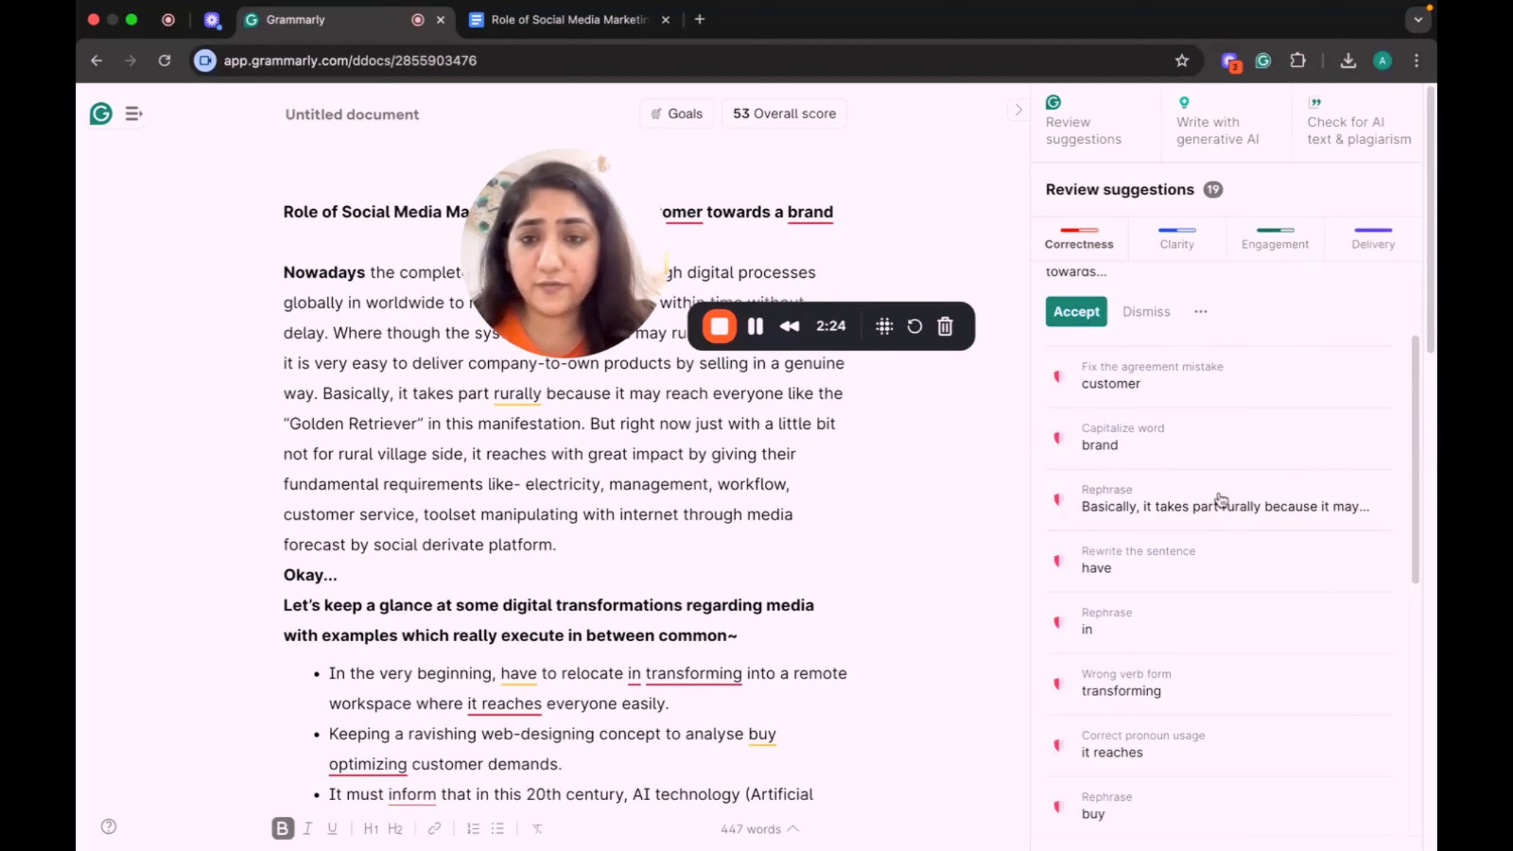
scroll(1221, 499, "down", 1)
scroll(1218, 631, "down", 10)
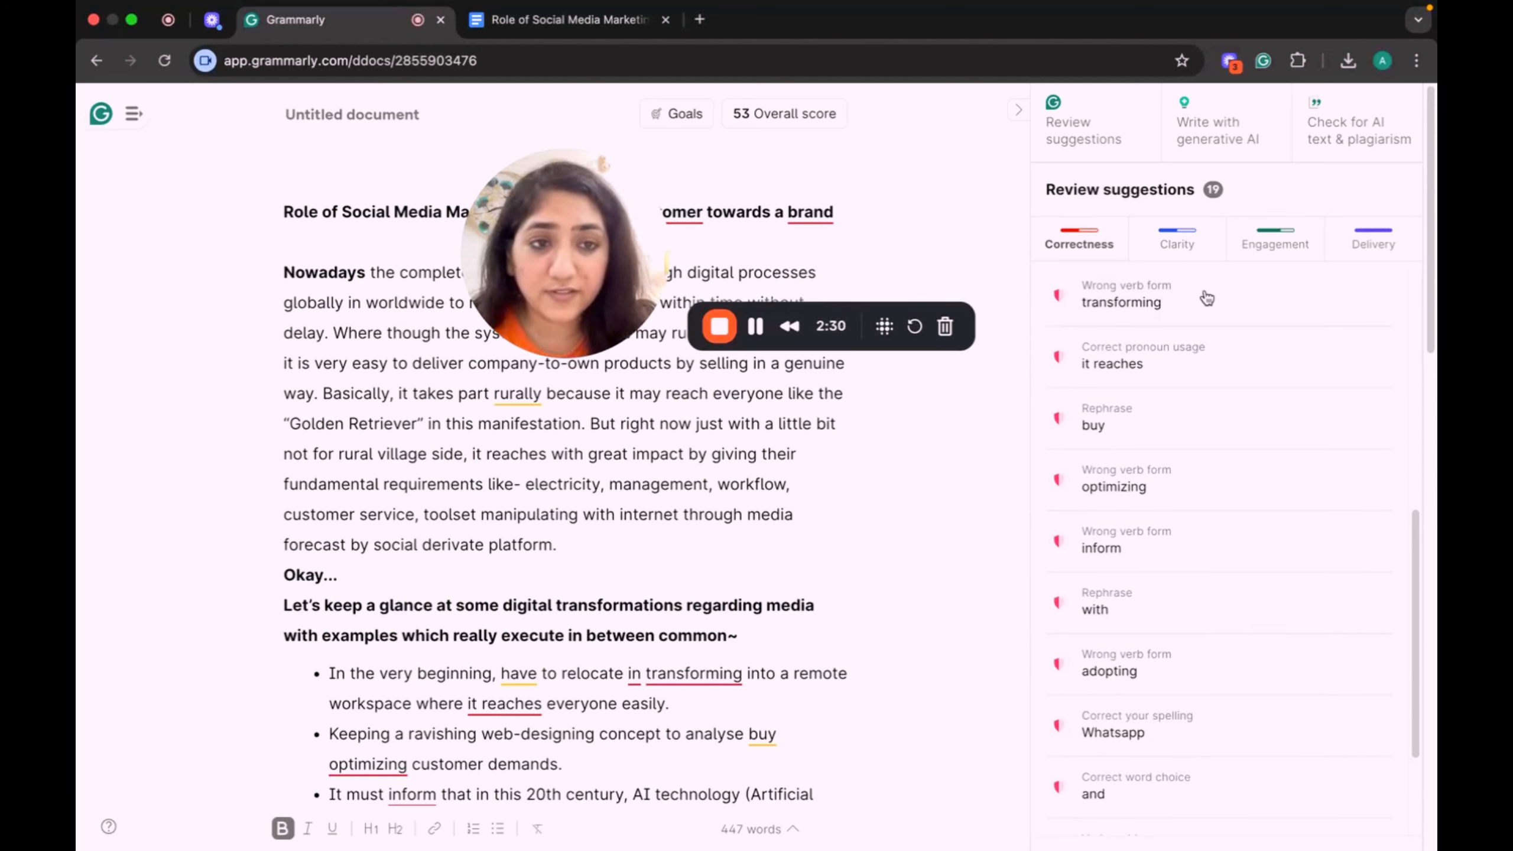
left_click(1179, 244)
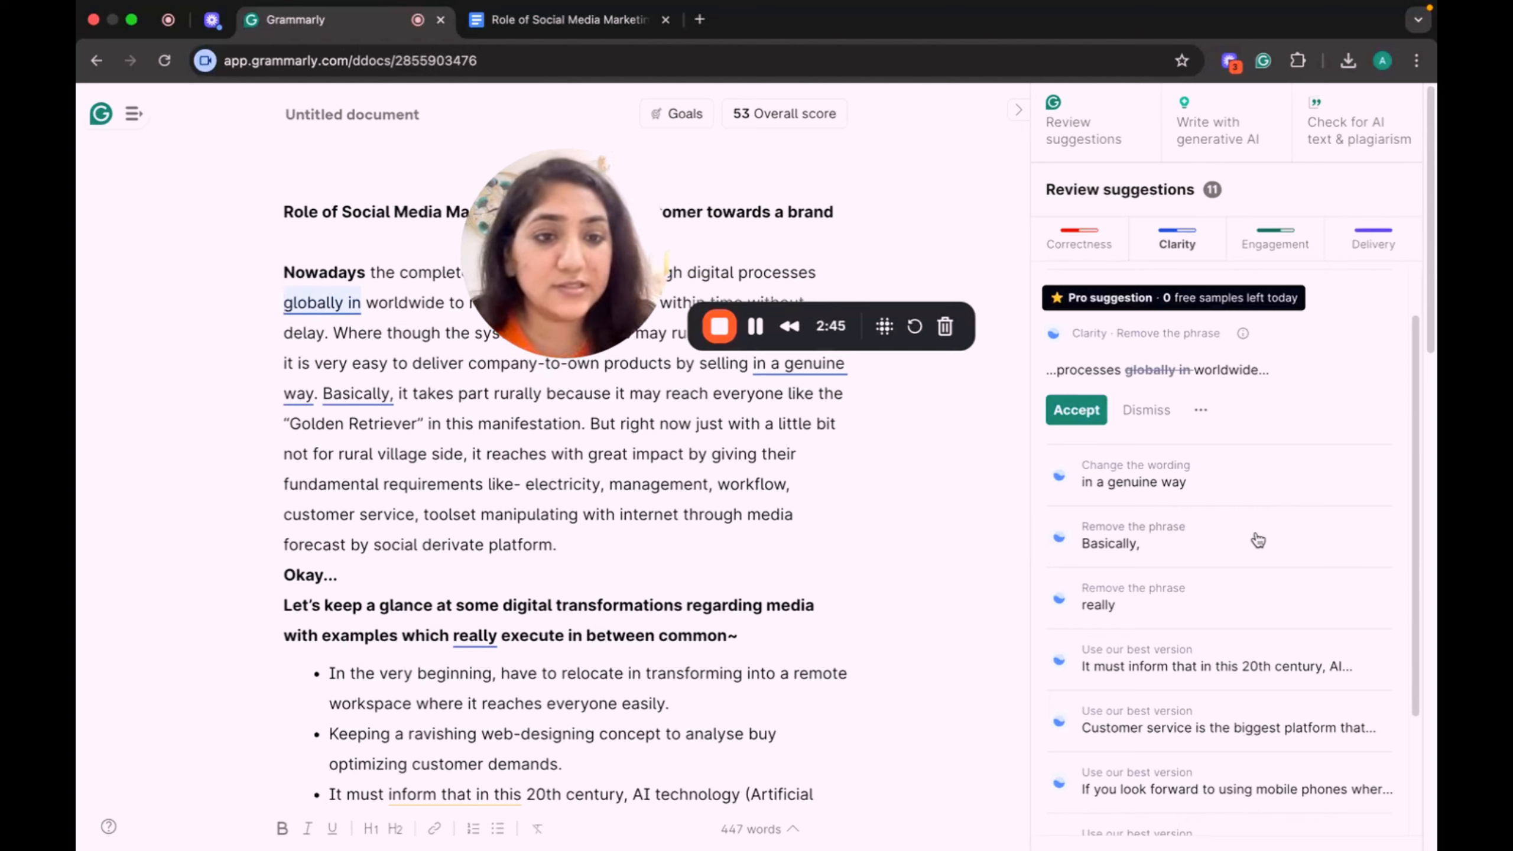
Accept the Correctness suggestions in the first bullet that change "transforming" to "transform" and "in" to "and".
left_click(1079, 246)
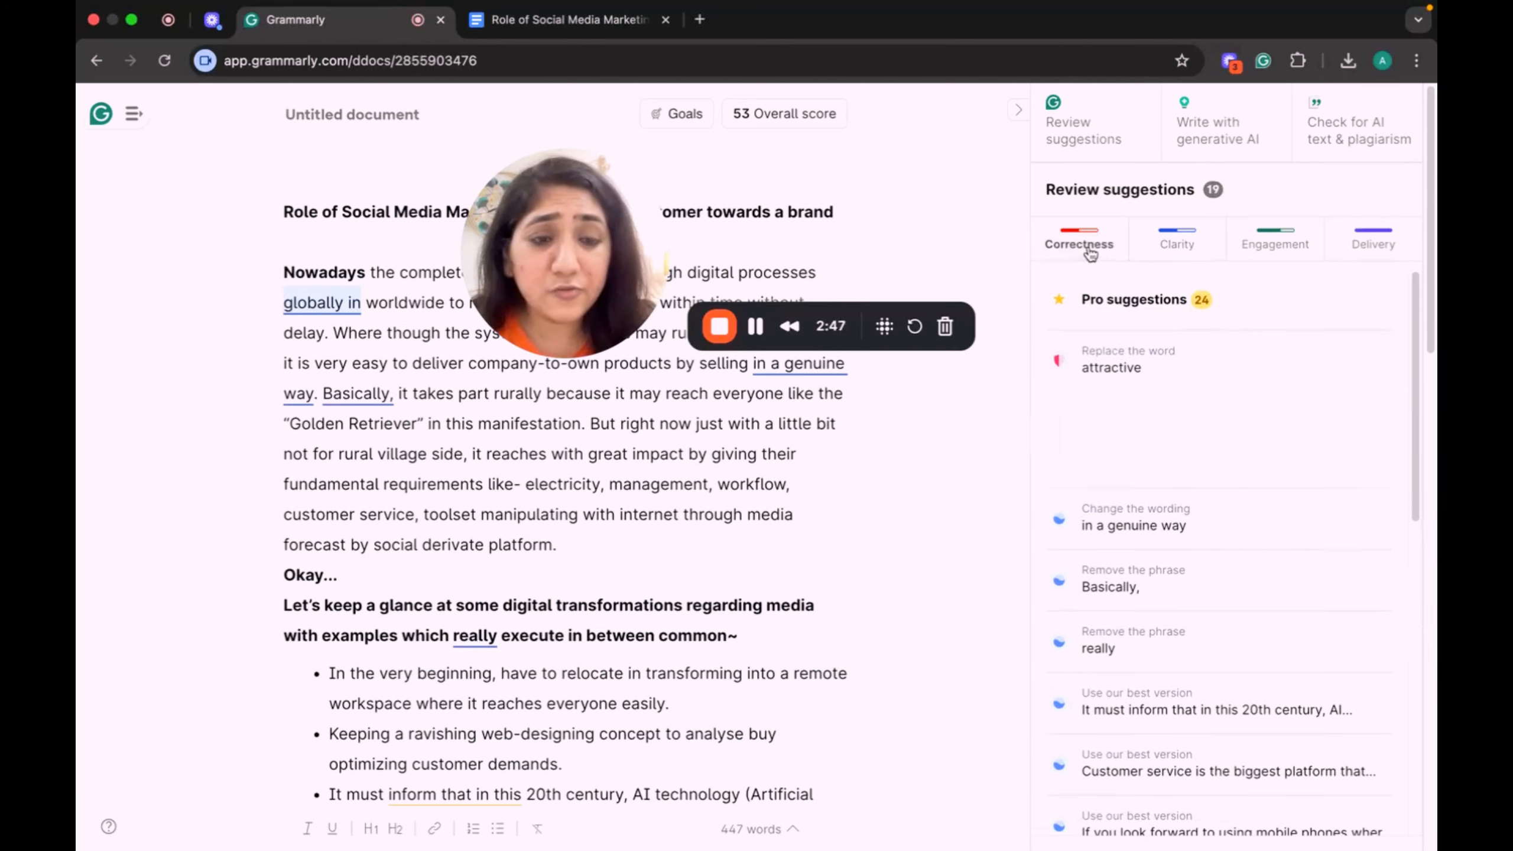
scroll(659, 466, "down", 2)
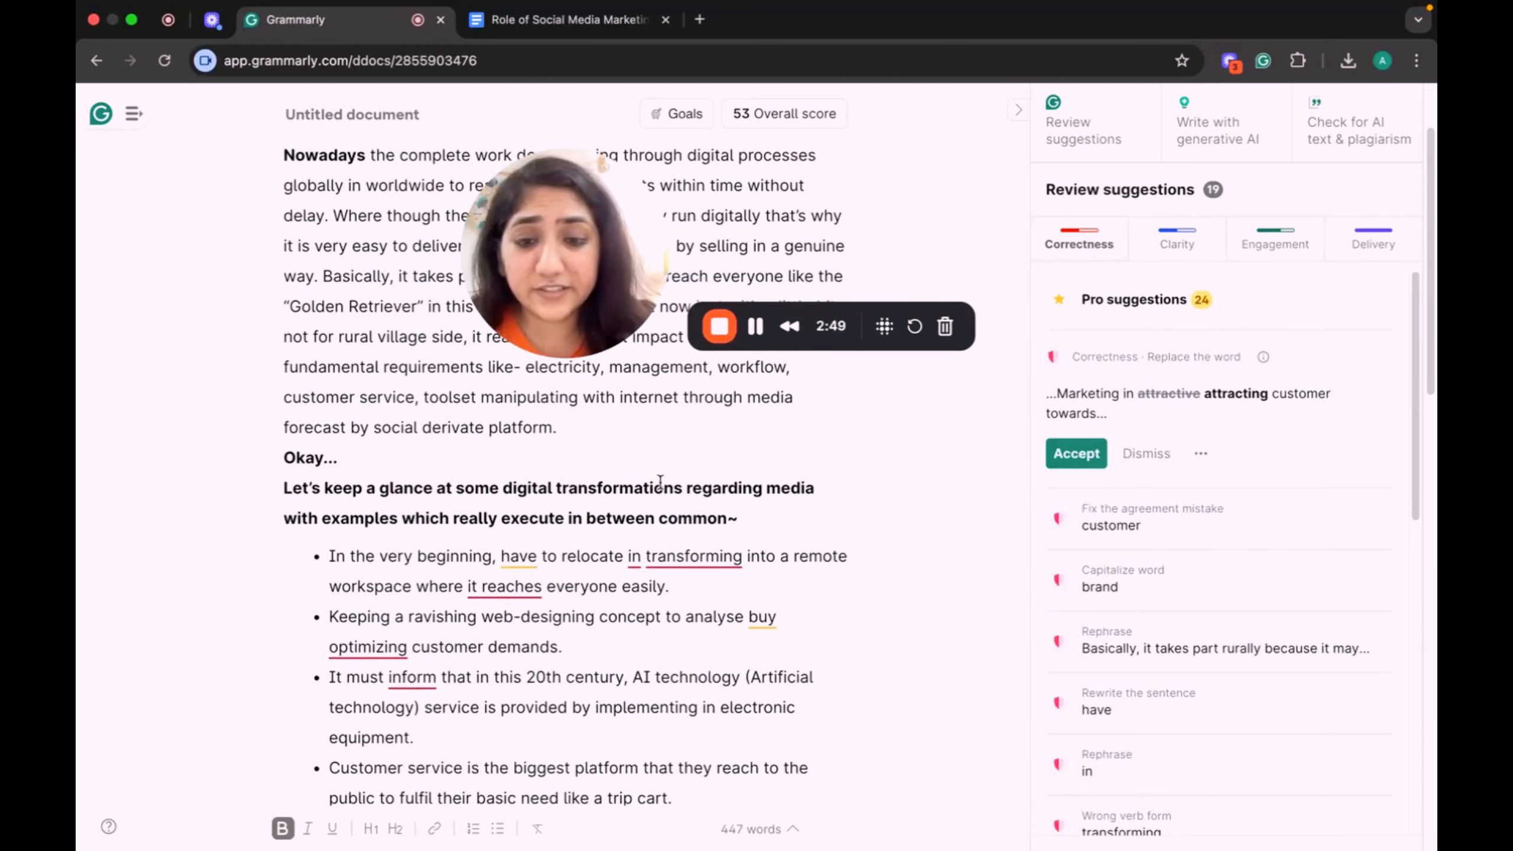
left_click(676, 566)
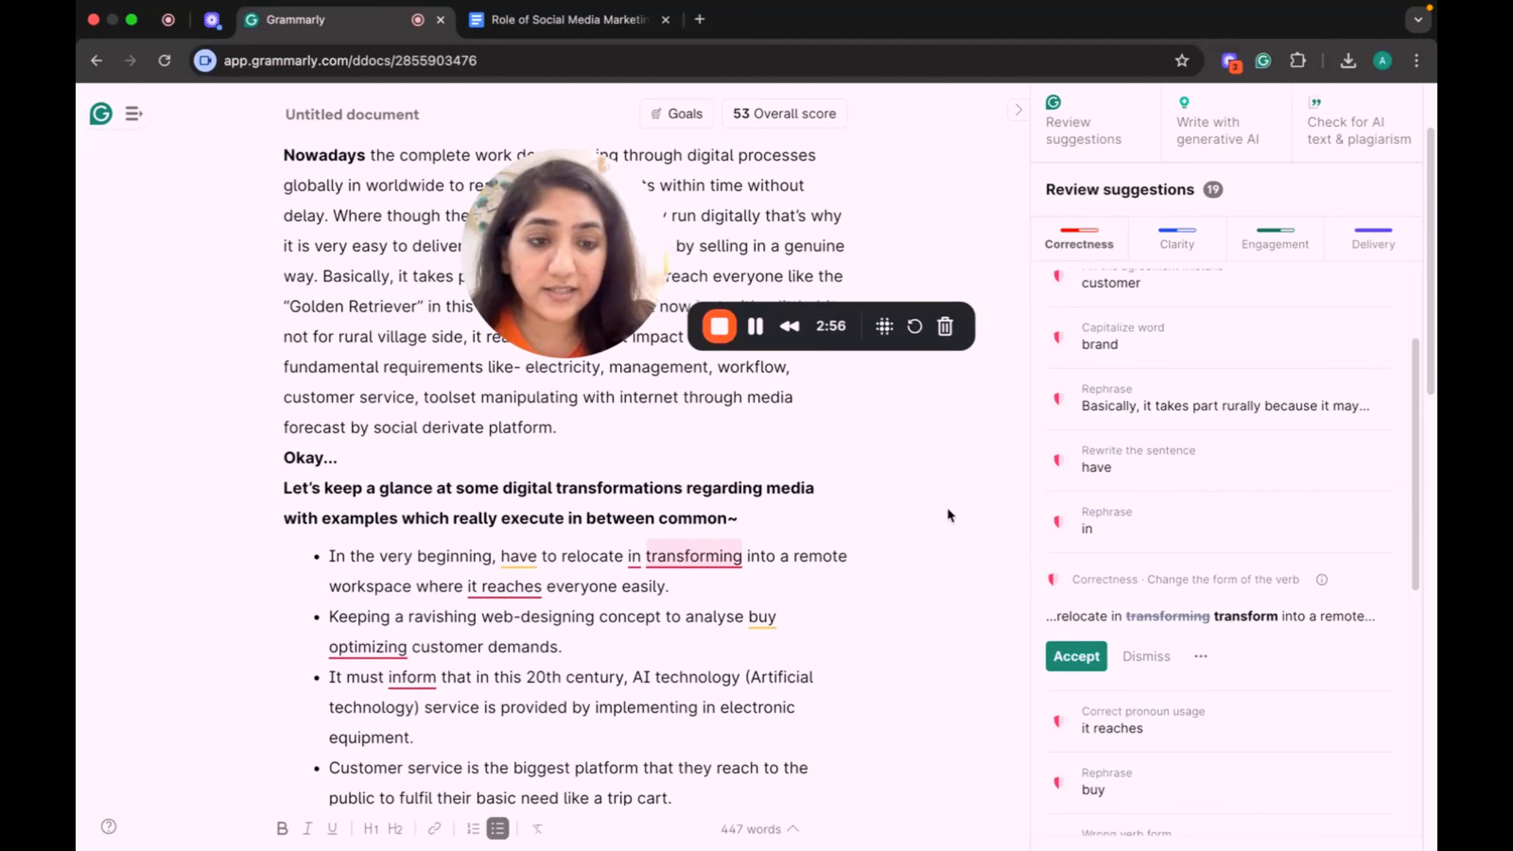
scroll(1139, 594, "down", 3)
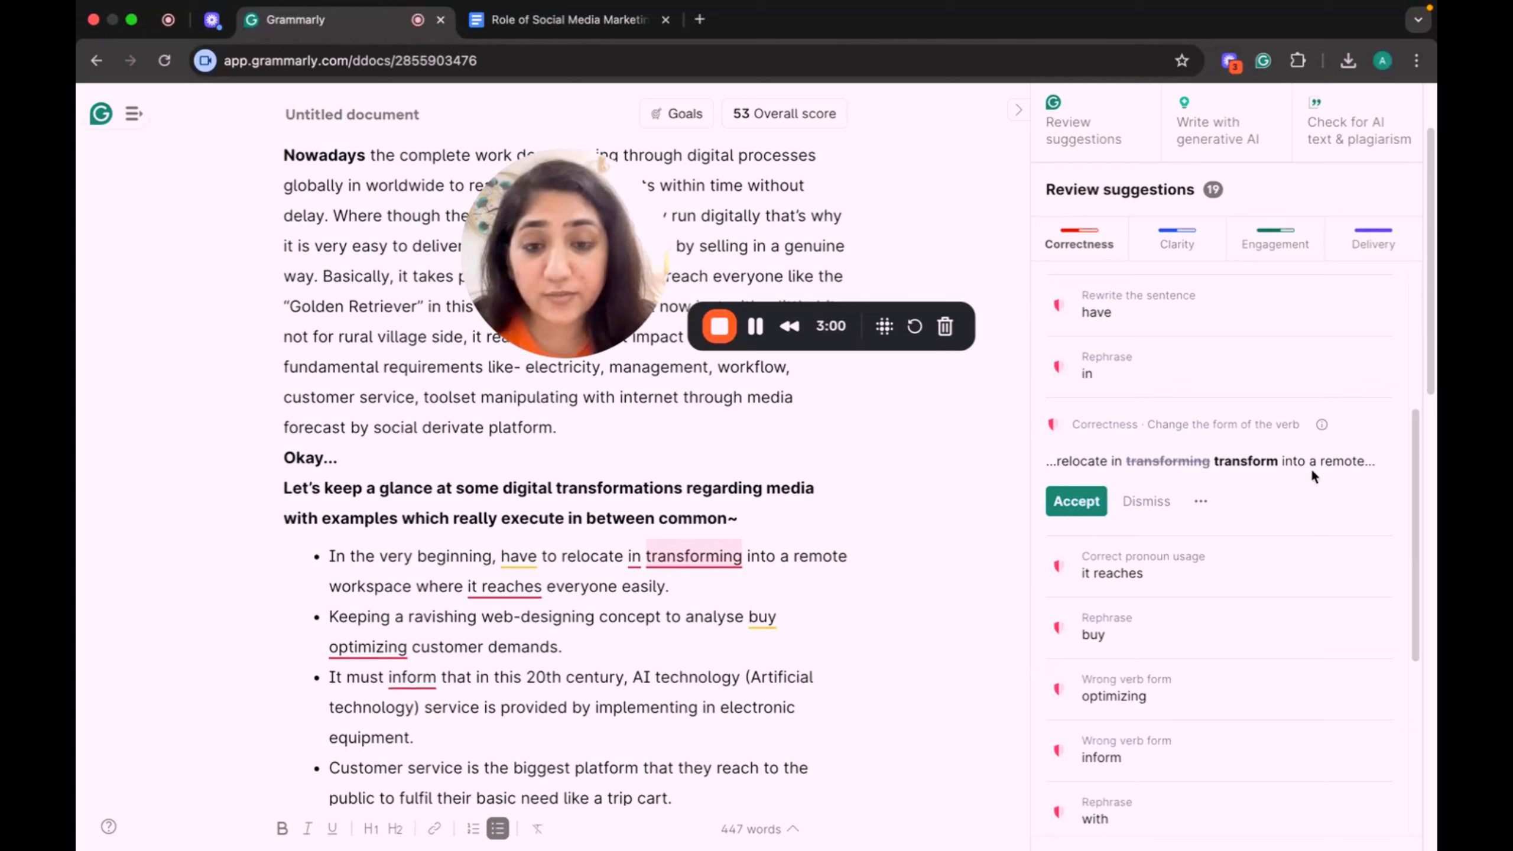
left_click(1075, 501)
left_click(634, 556)
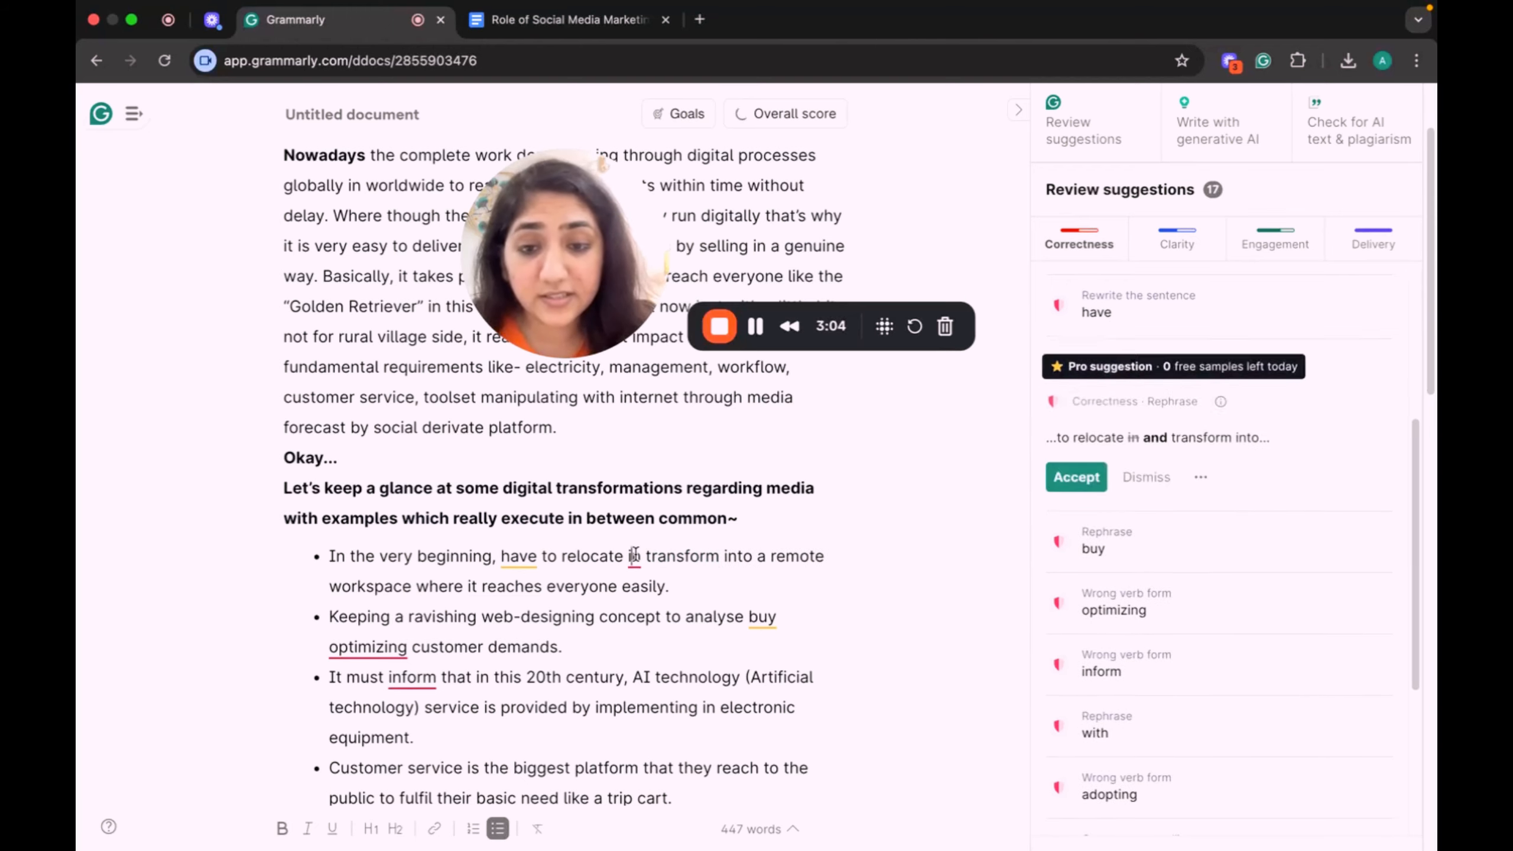
left_click(1081, 482)
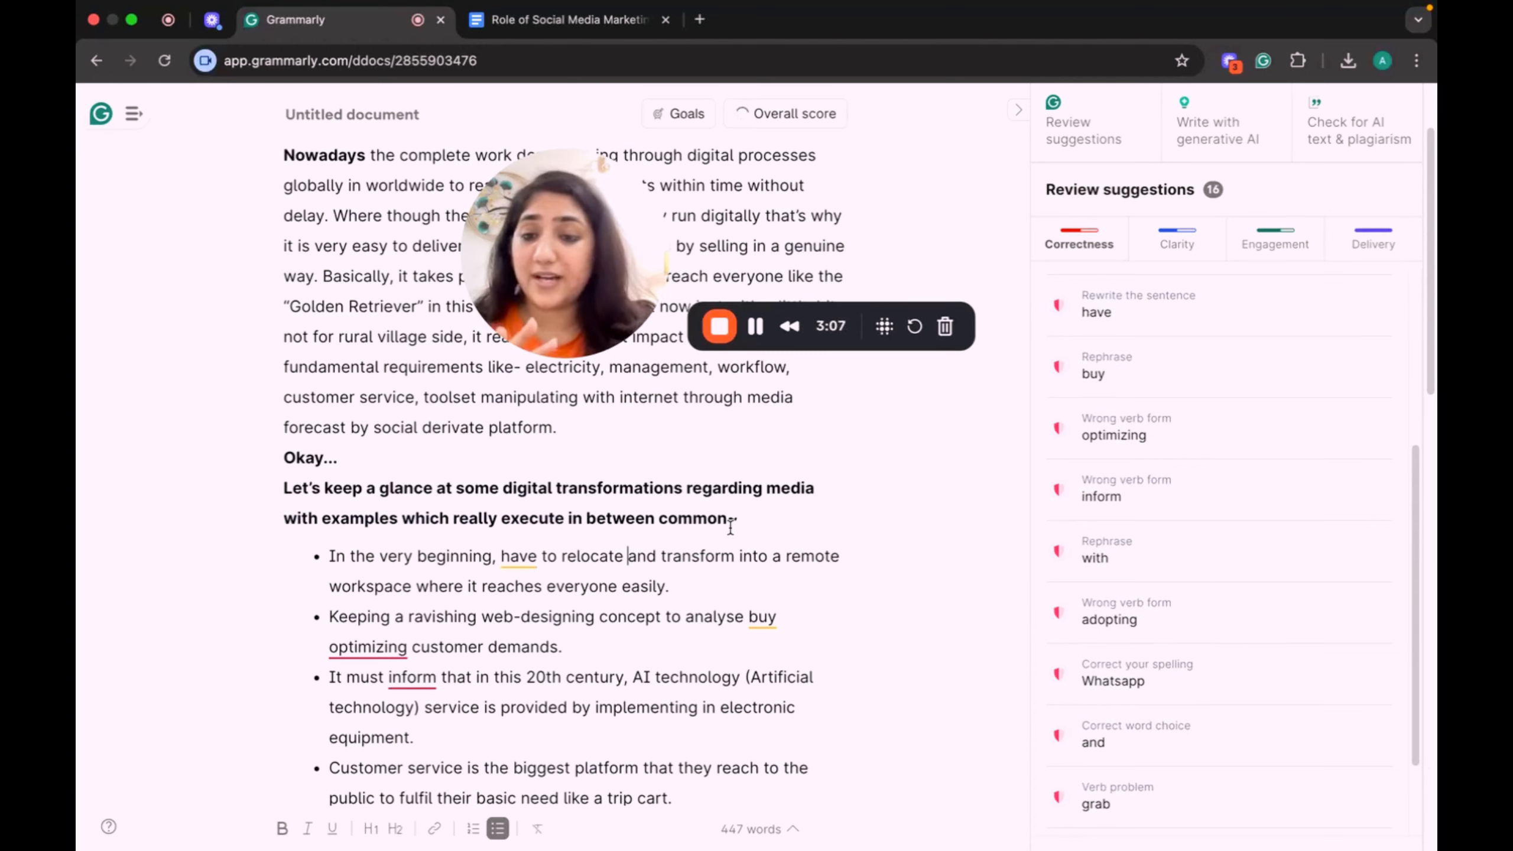
Accept the verb form suggestion in the second bullet that changes "optimizing" to "optimise".
scroll(727, 534, "down", 2)
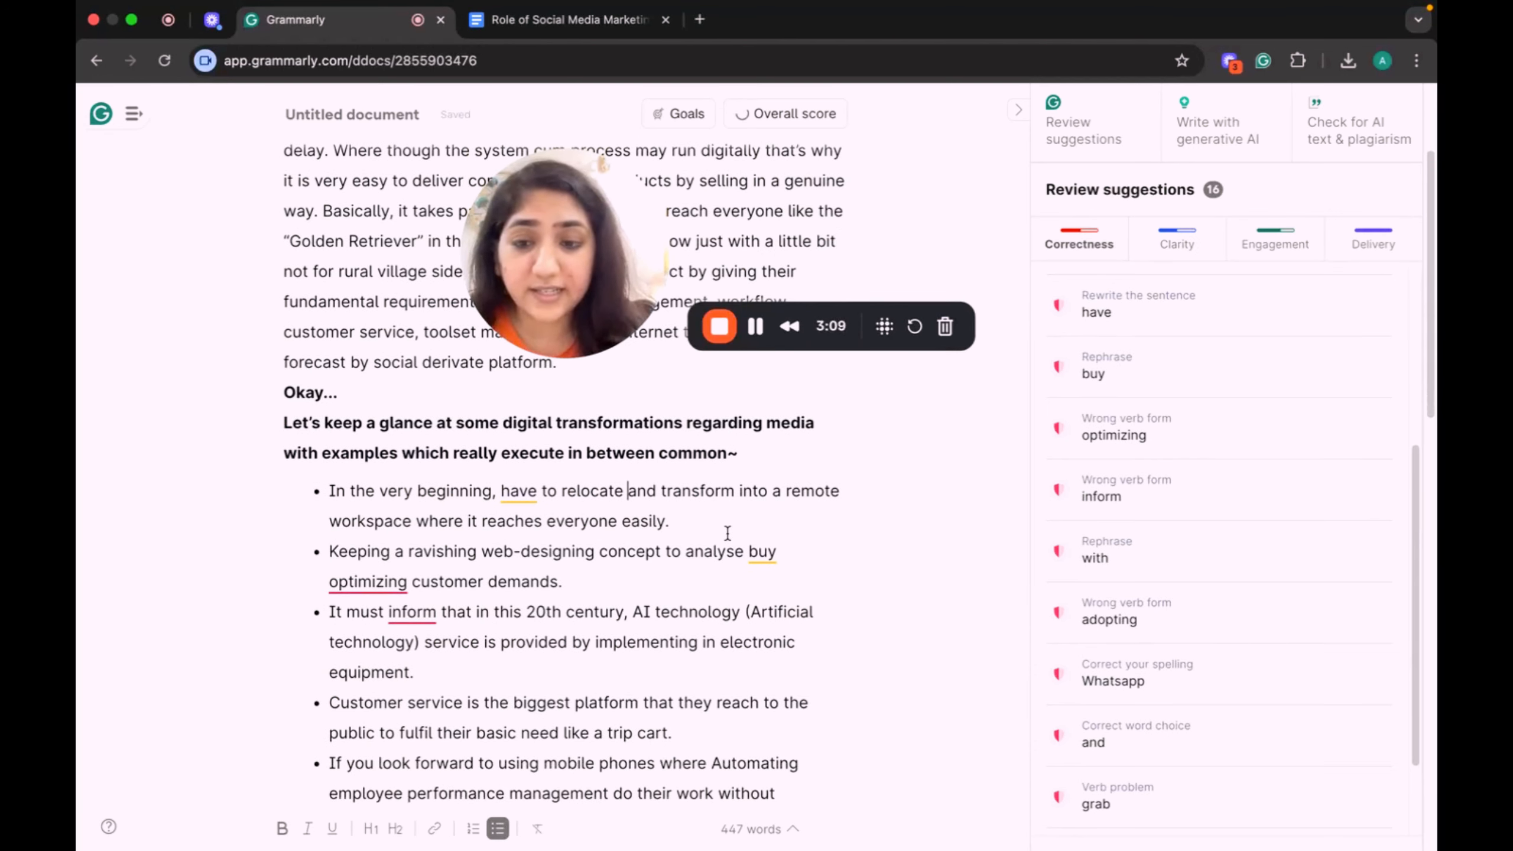
scroll(727, 532, "up", 1)
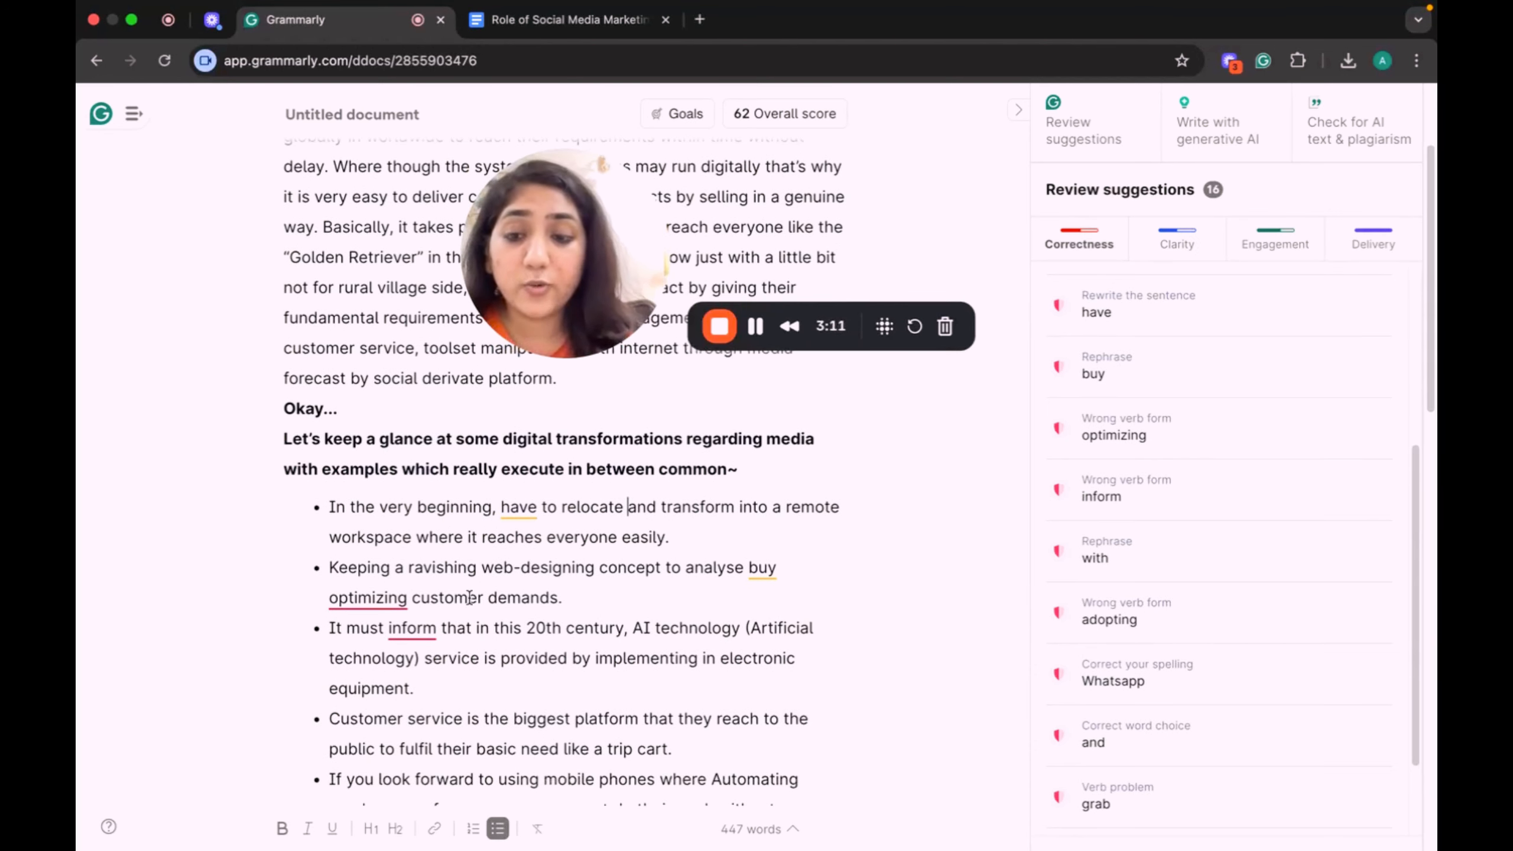
left_click(390, 598)
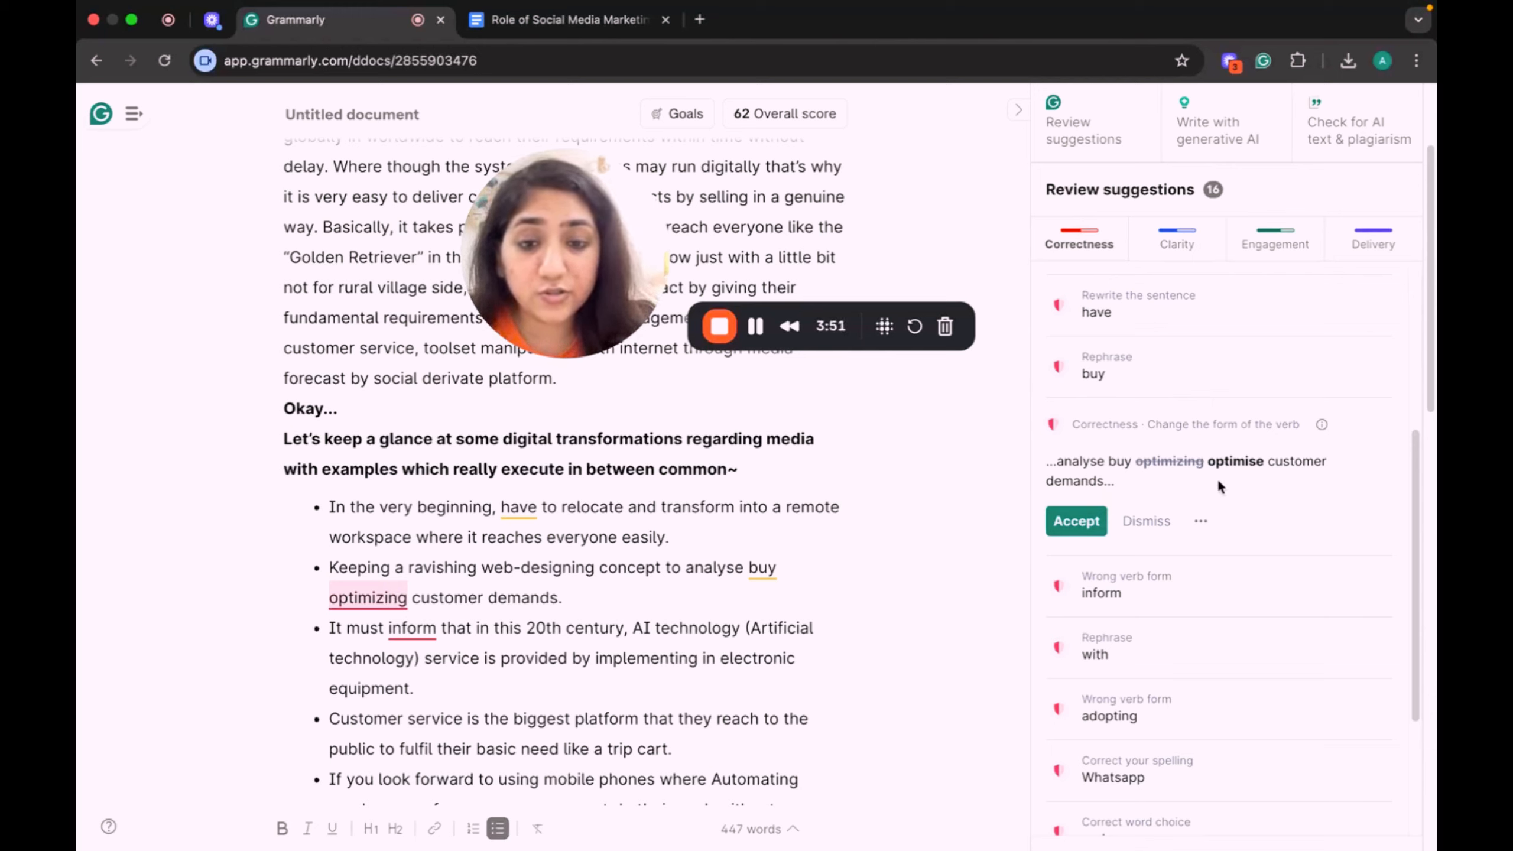
left_click(1076, 521)
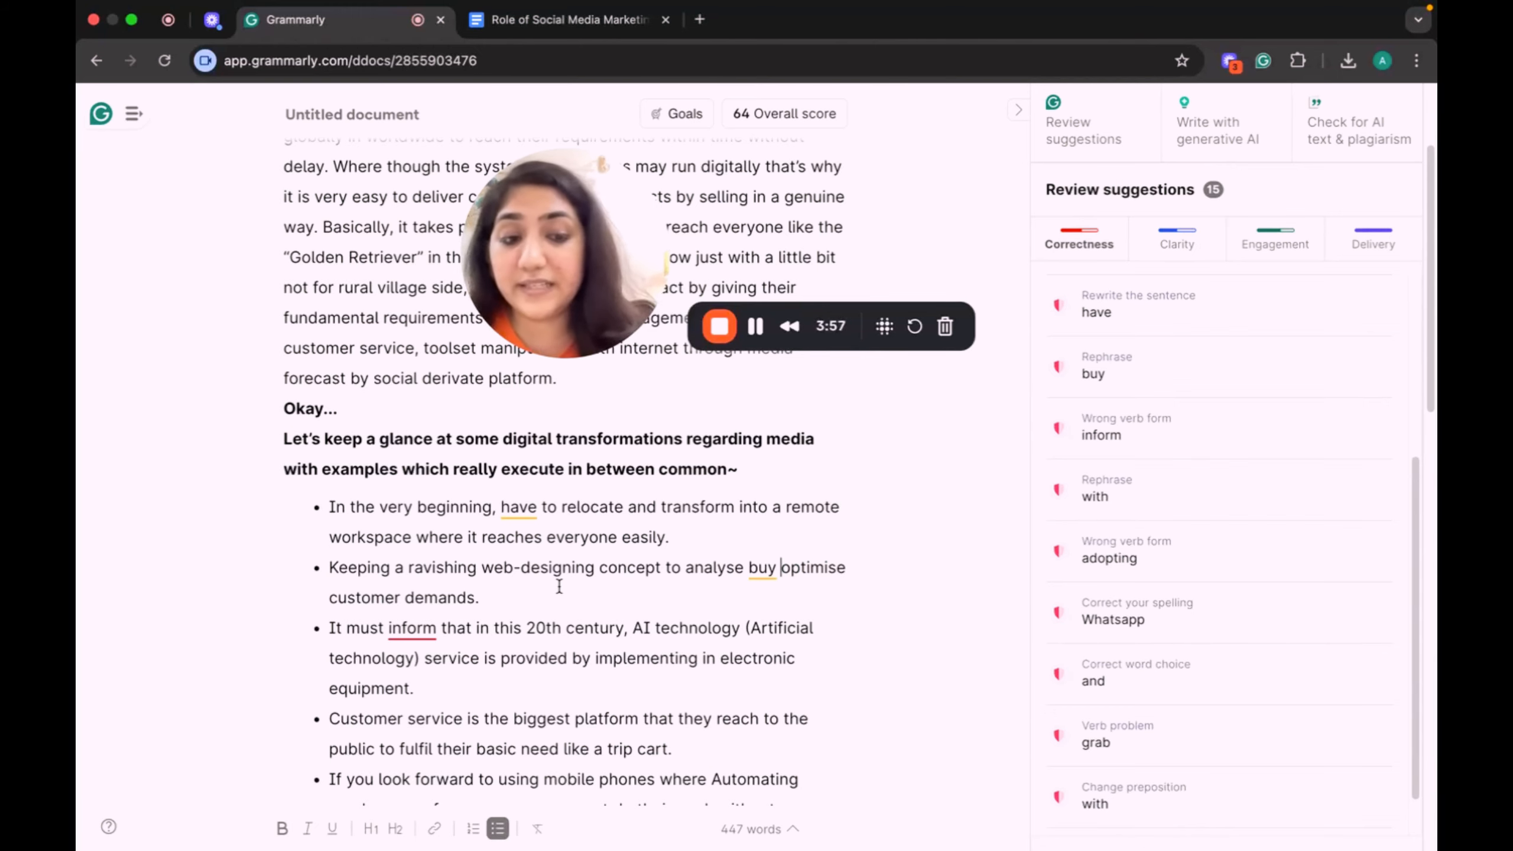
Correct "Whatsapp" to "WhatsApp" in the last bullet and accept the suggestion that removes "and" before "Instagram".
scroll(1082, 643, "down", 1)
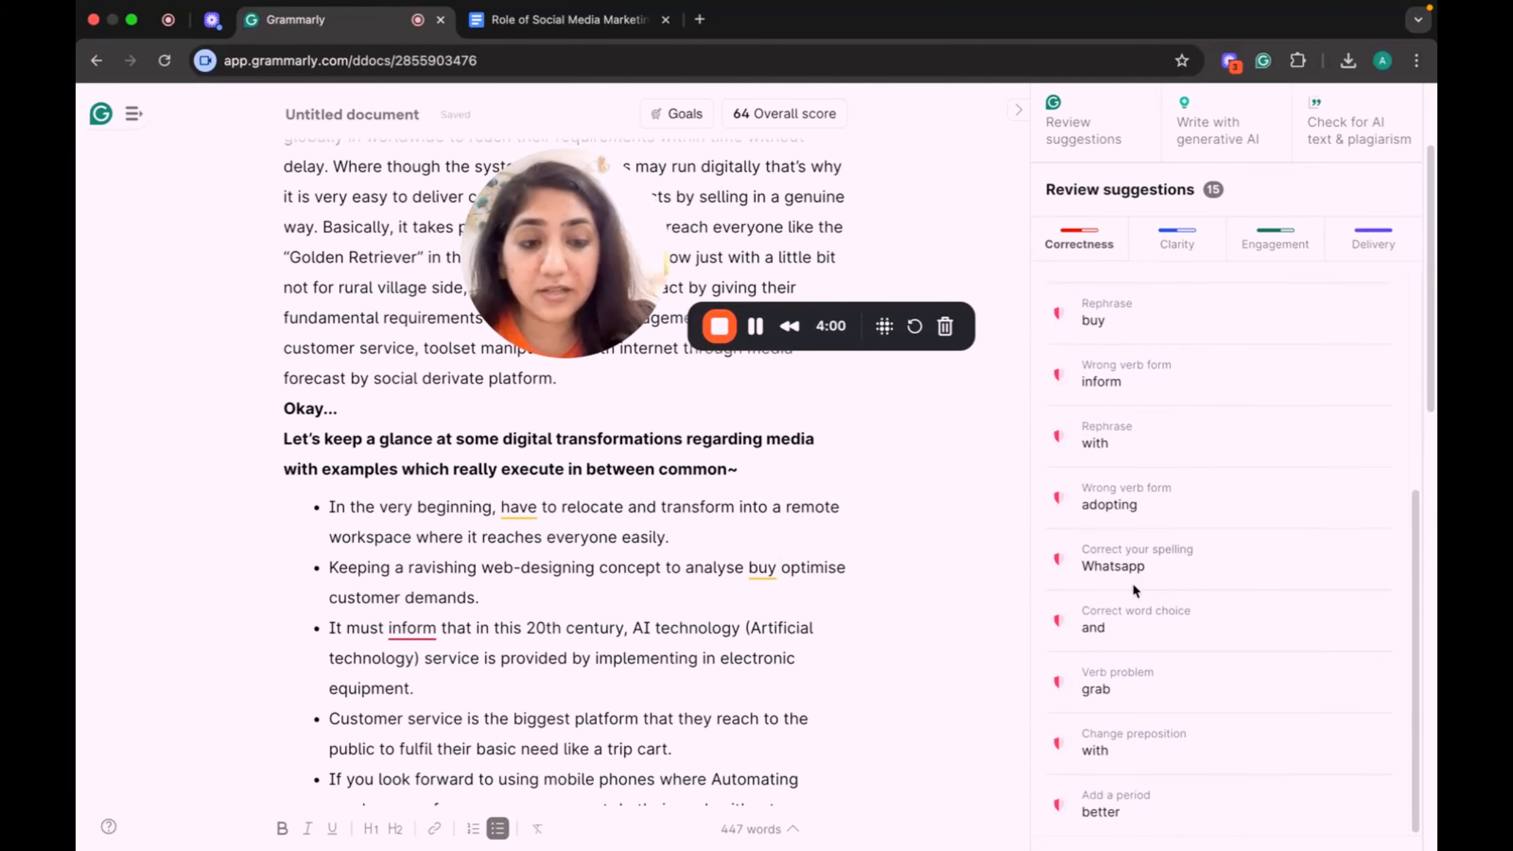
left_click(1153, 563)
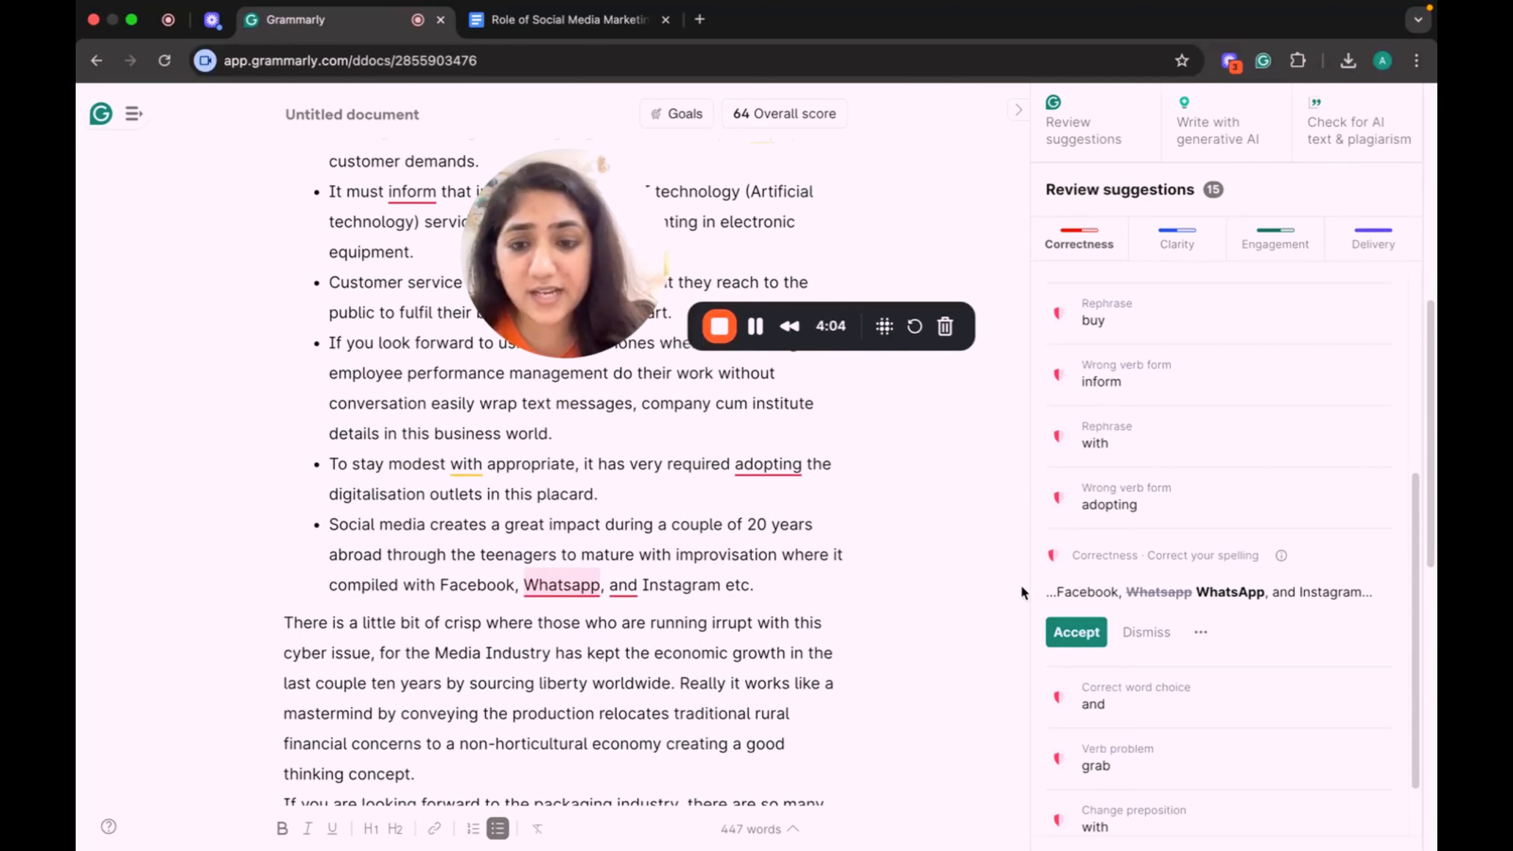
left_click(565, 601)
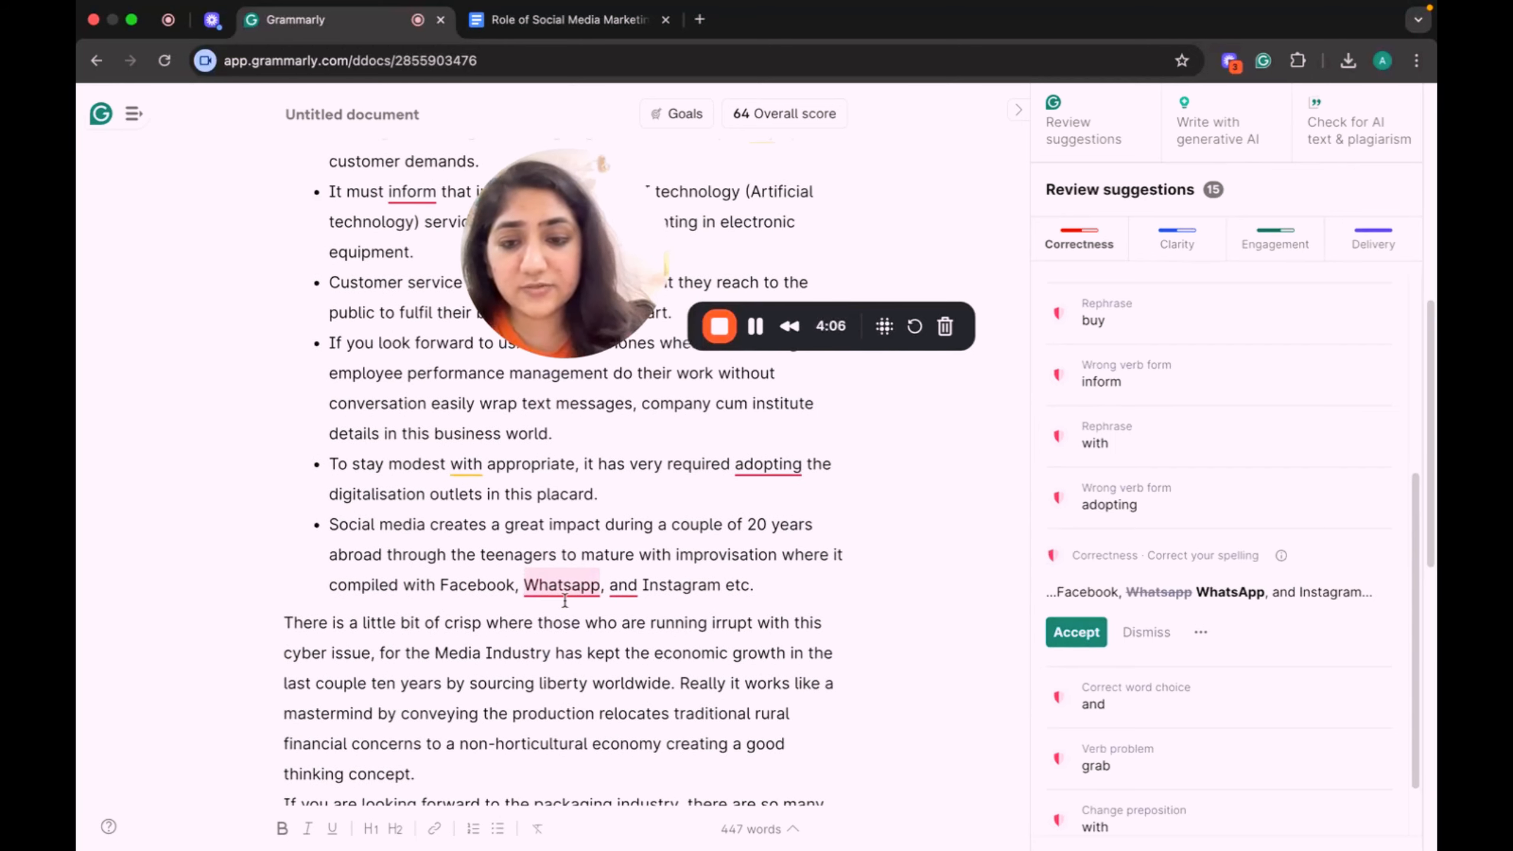
left_click(579, 587)
key("BackSpace")
type("A")
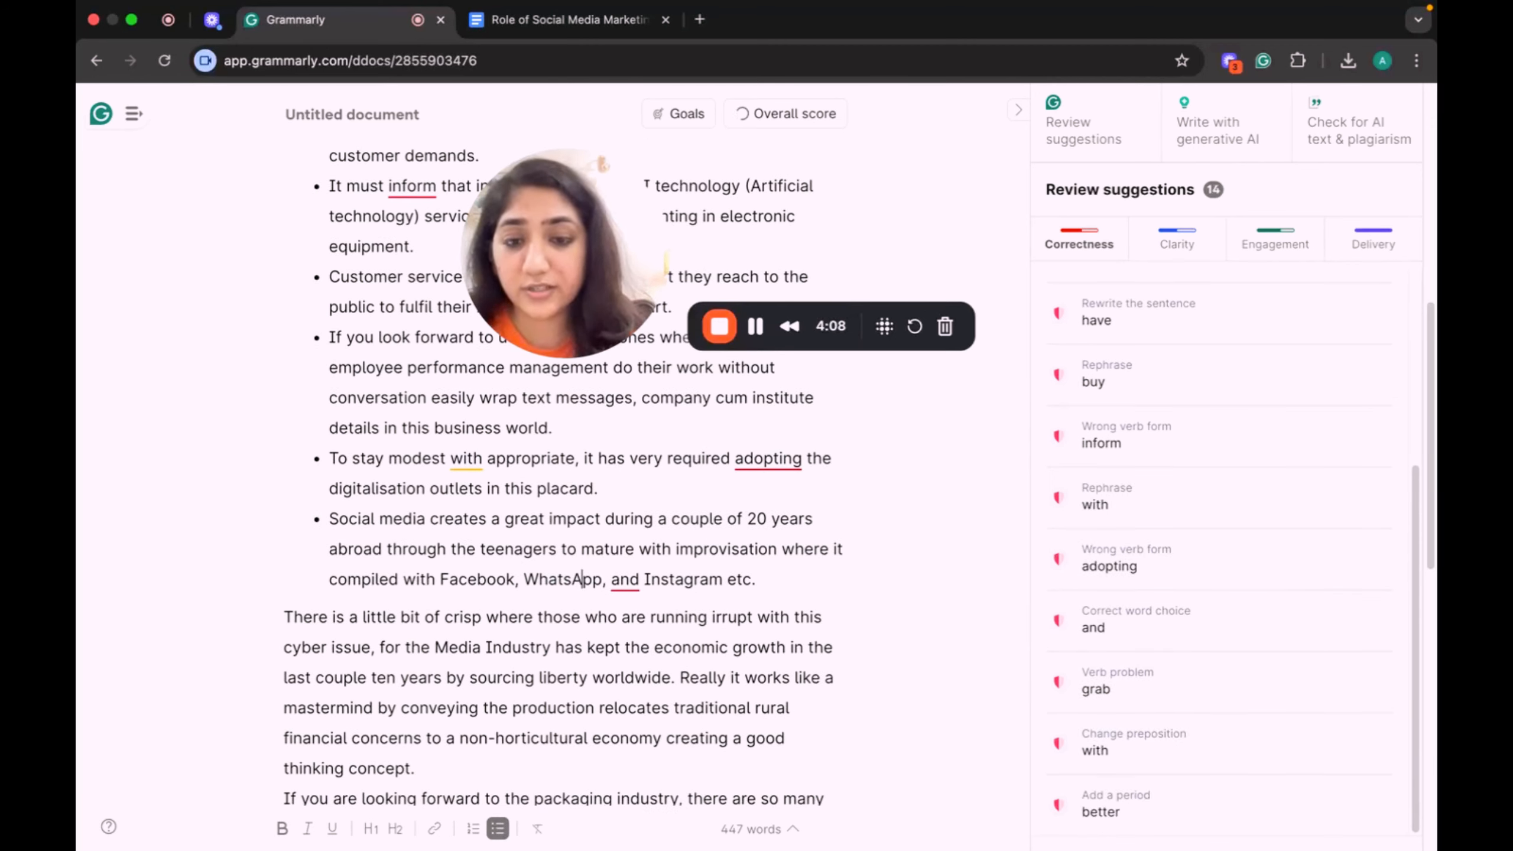
left_click(618, 581)
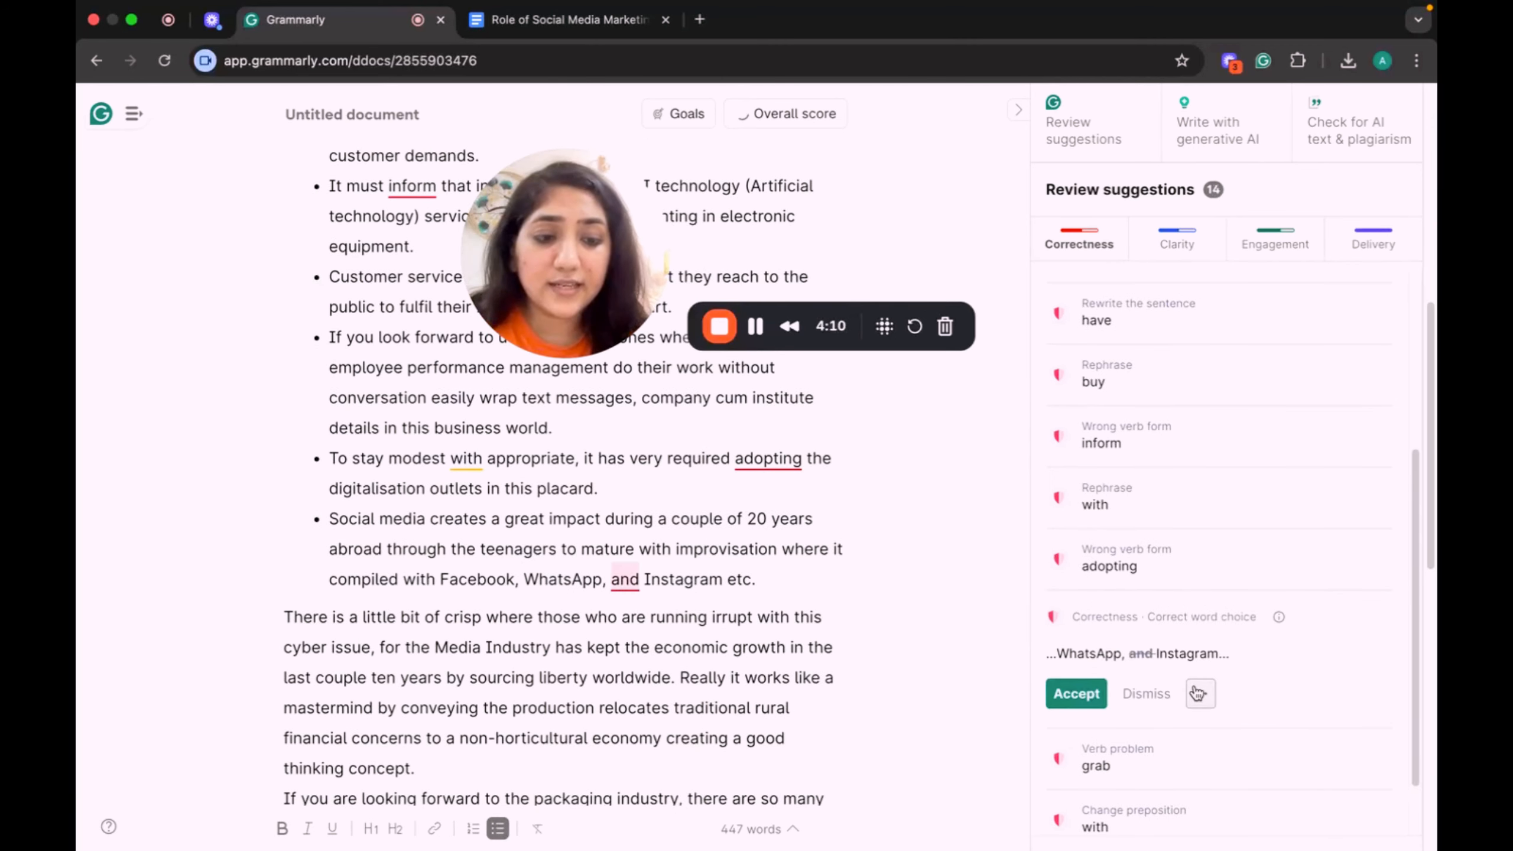
left_click(1058, 697)
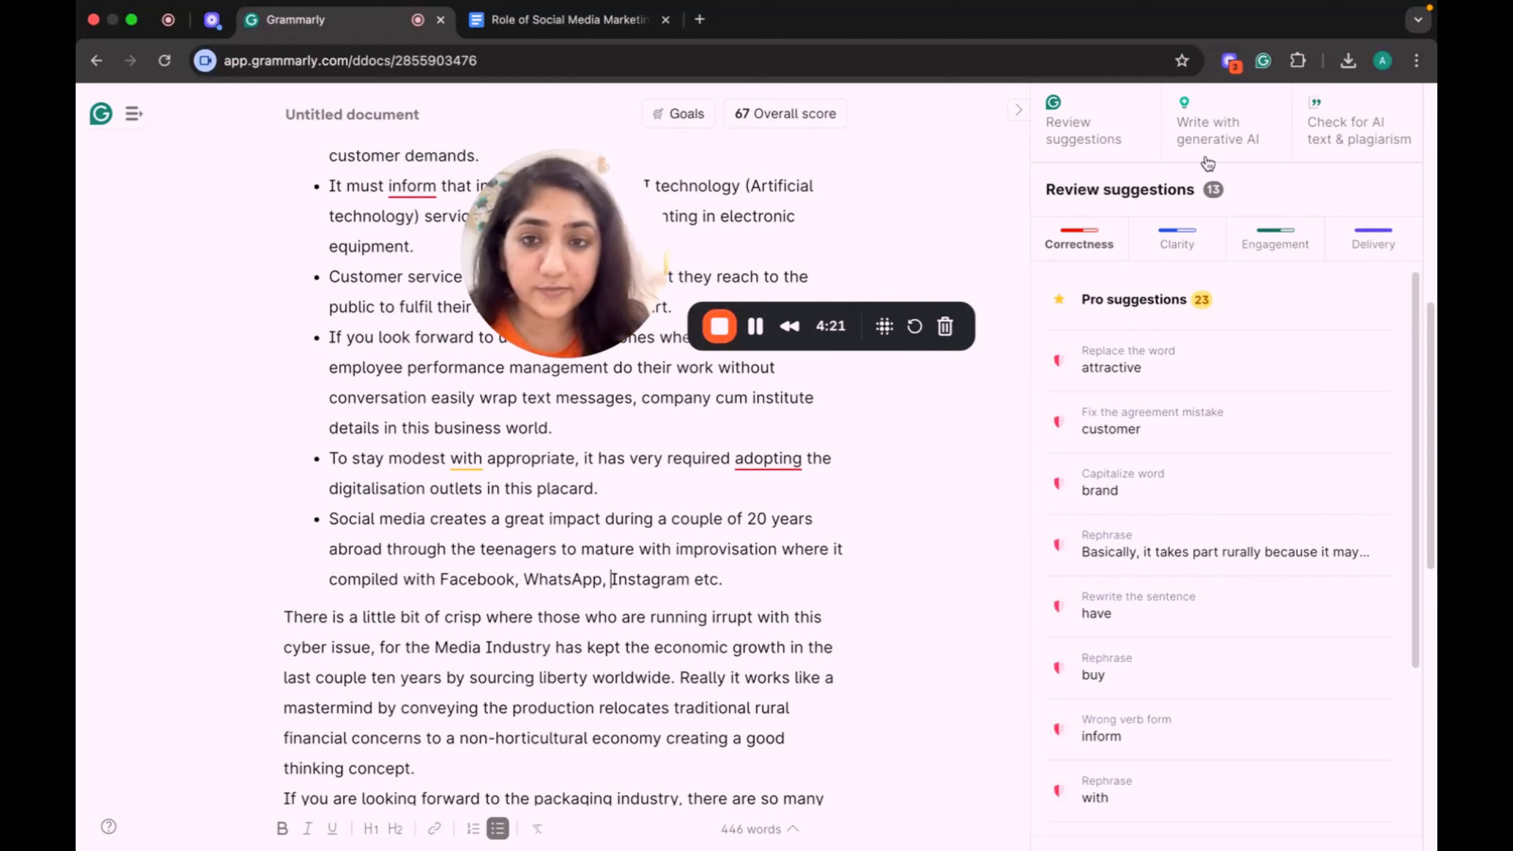
scroll(696, 442, "up", 1)
scroll(696, 442, "up", 10)
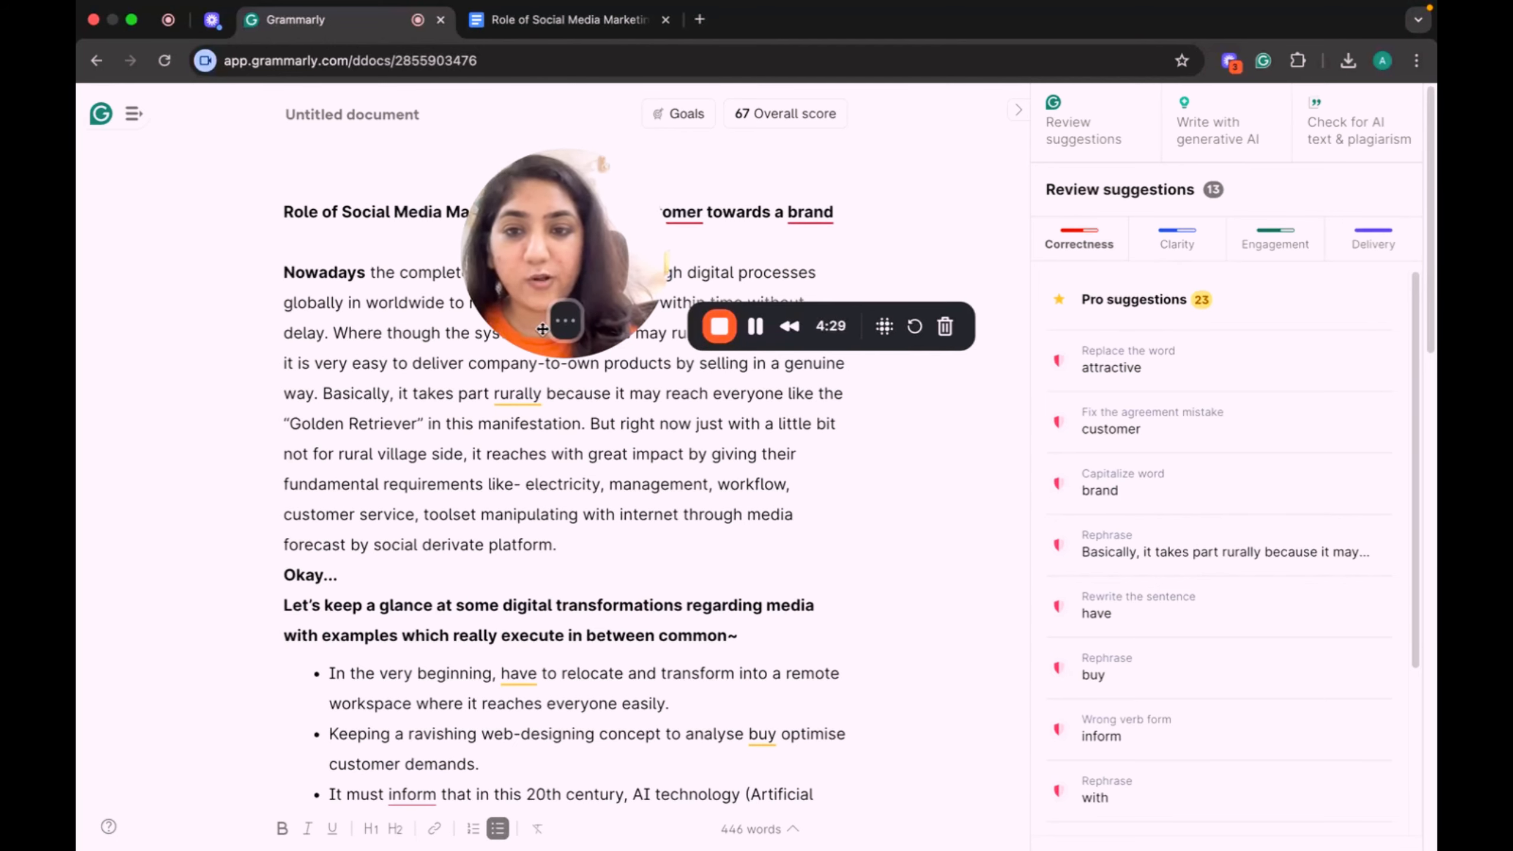
left_click_drag(536, 245, 622, 631)
scroll(593, 538, "down", 6)
scroll(485, 446, "up", 6)
scroll(622, 630, "down", 6)
scroll(550, 421, "up", 6)
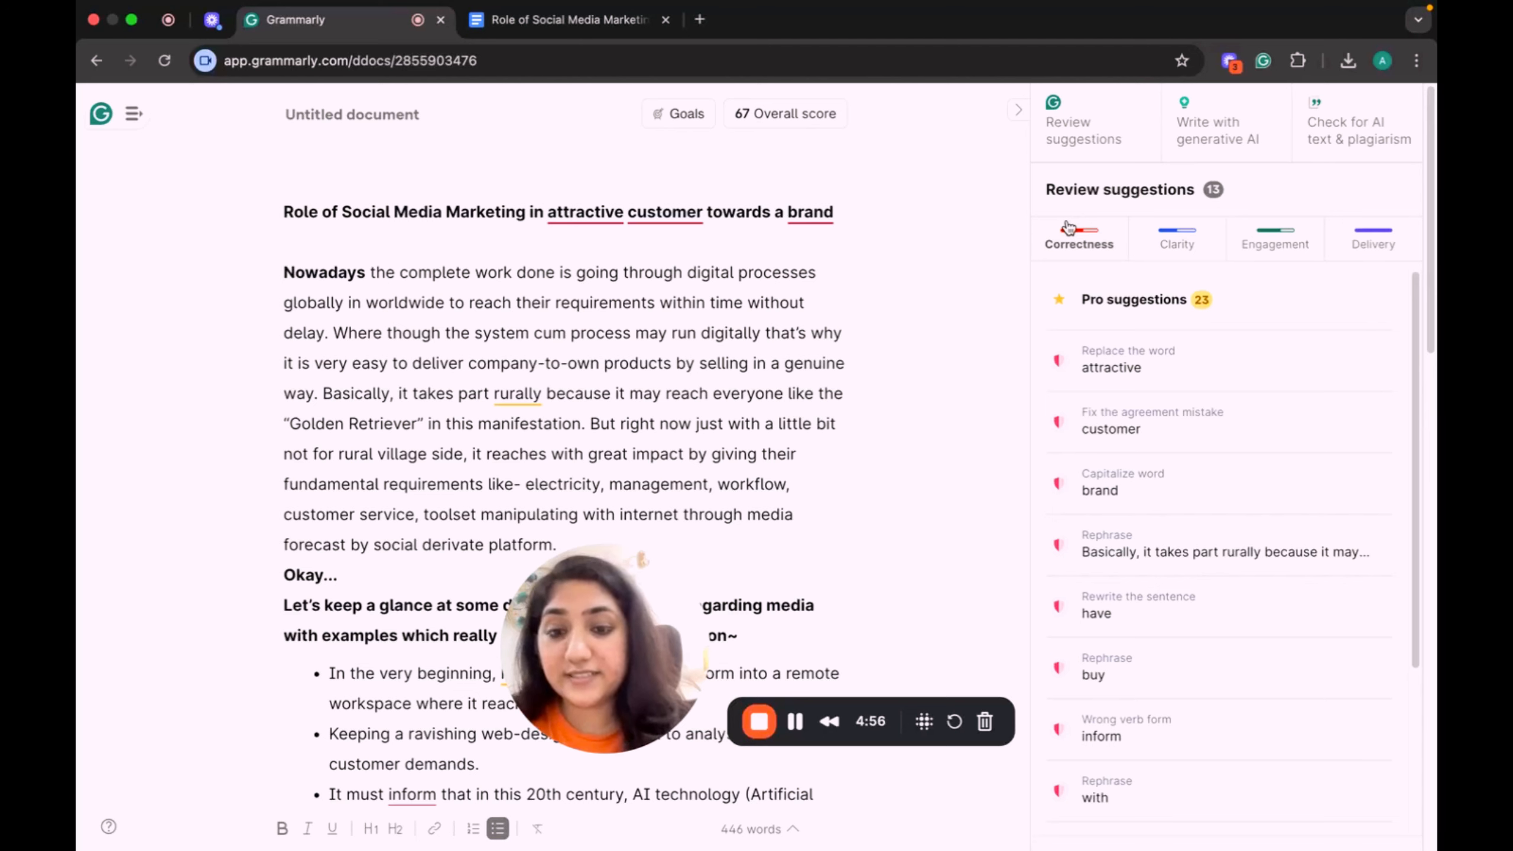
Have the generative AI identify any gaps in the article and read its questions against the text.
left_click(1240, 148)
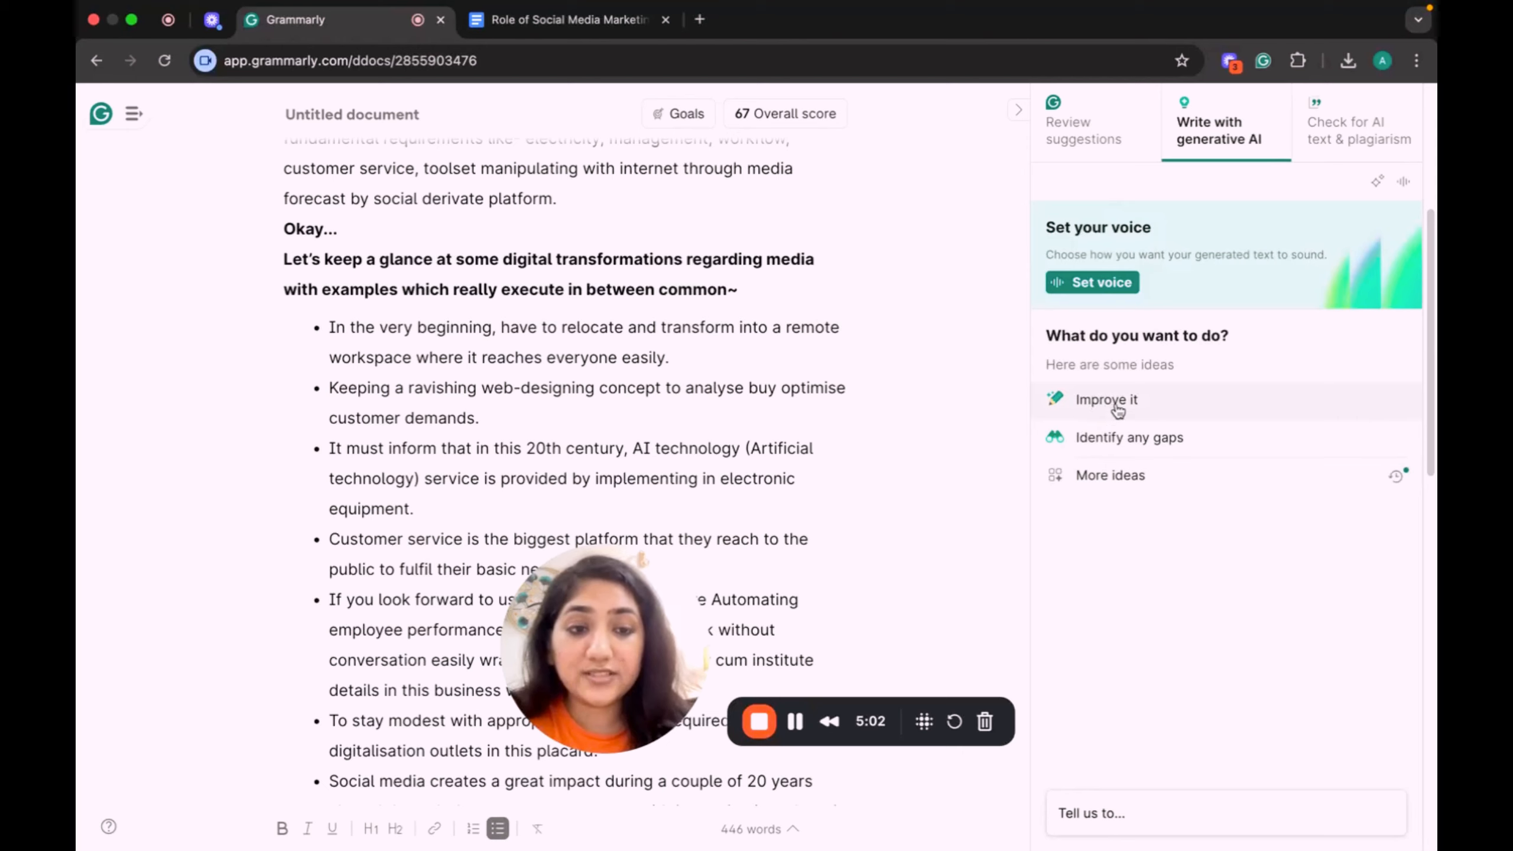
left_click(1169, 440)
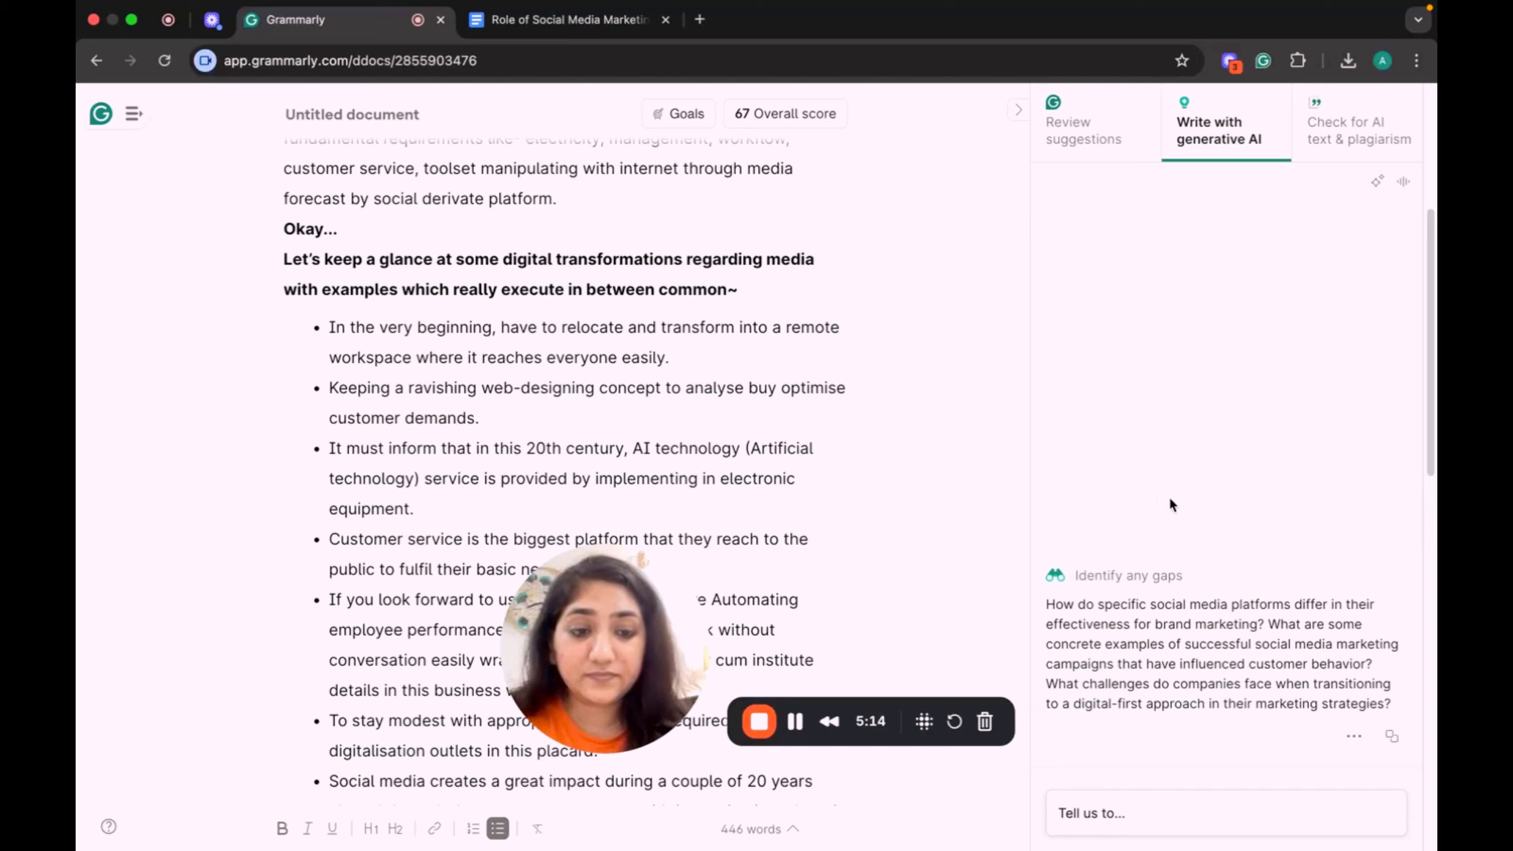
left_click_drag(1047, 605, 1389, 703)
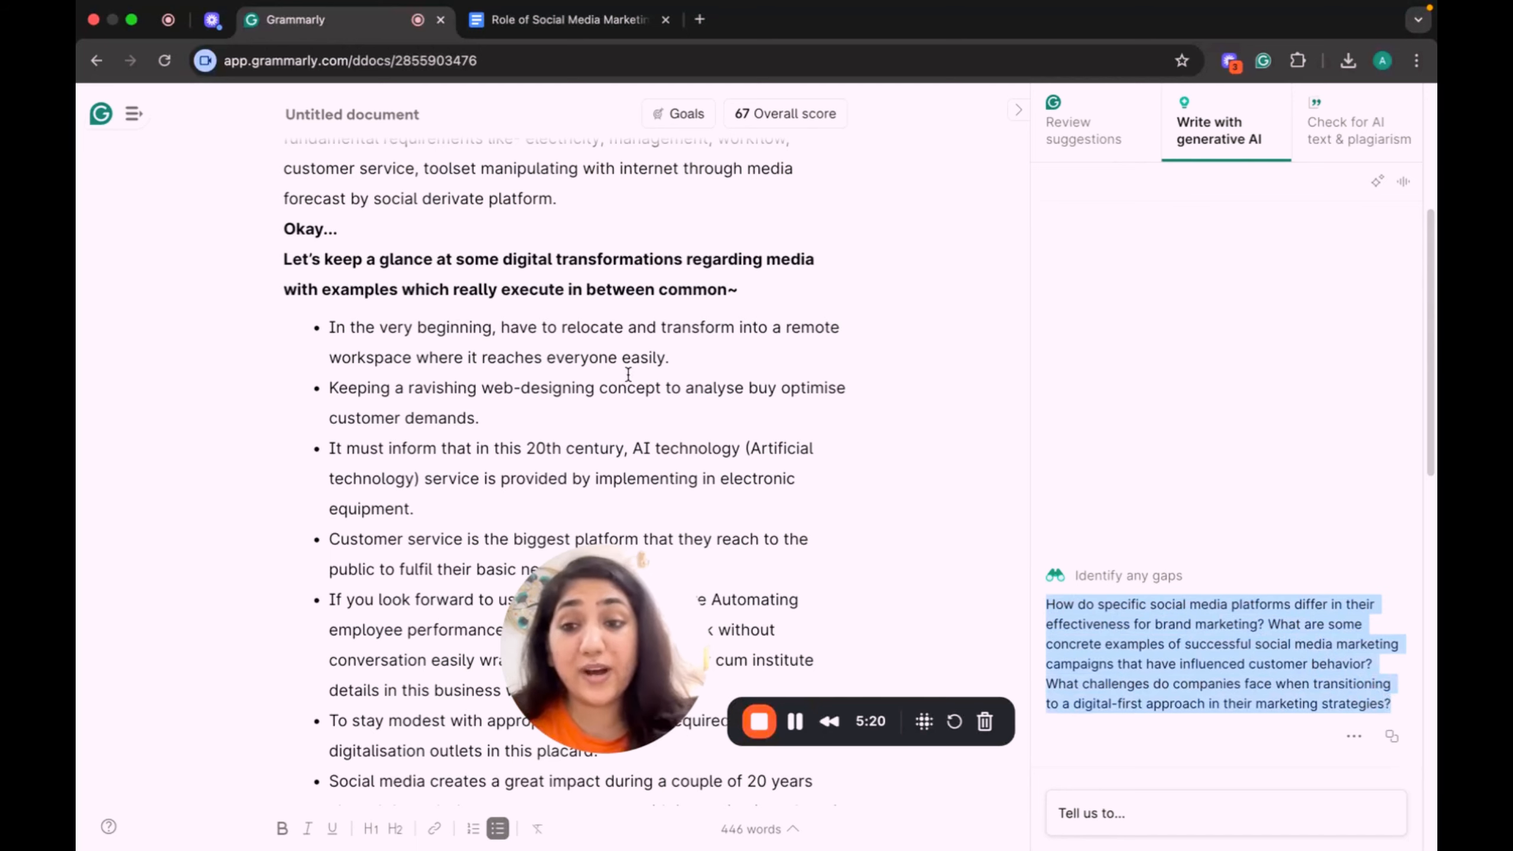
scroll(726, 362, "up", 1)
scroll(726, 361, "up", 4)
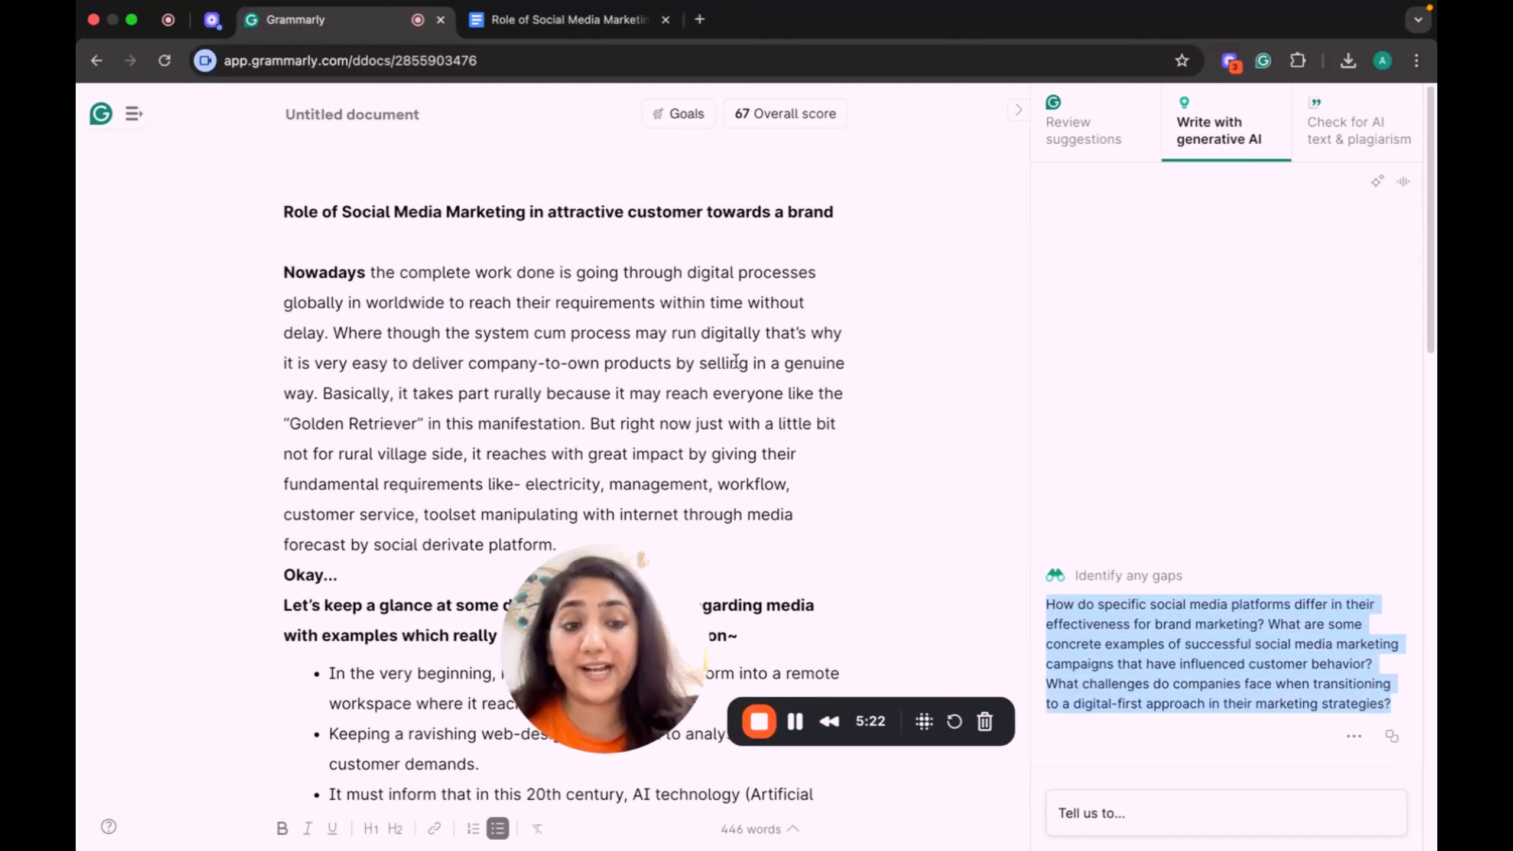
Delete the generated gap analysis response.
left_click(1150, 440)
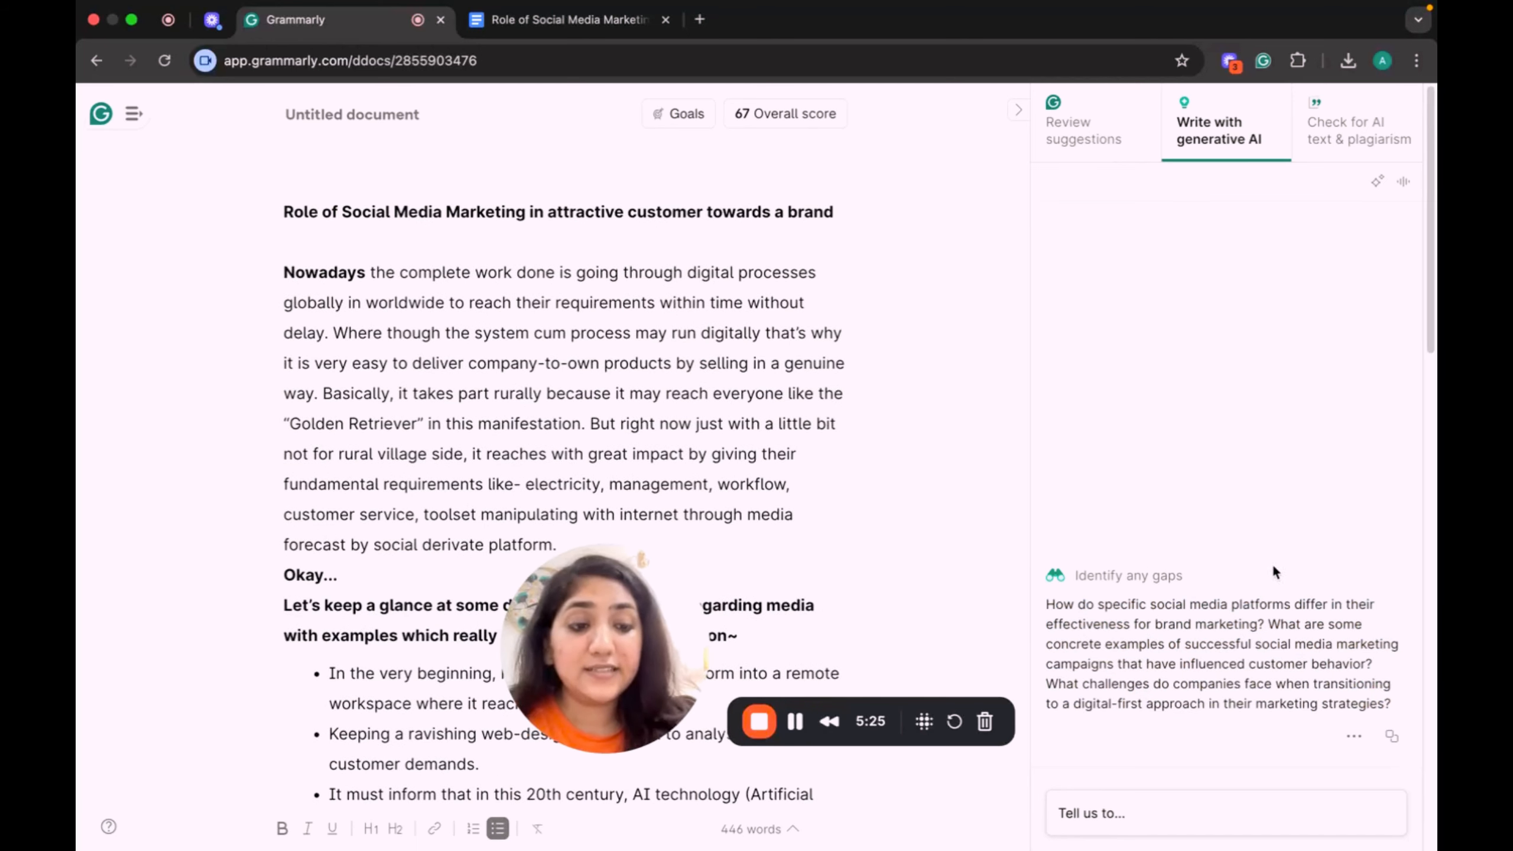
left_click(1352, 737)
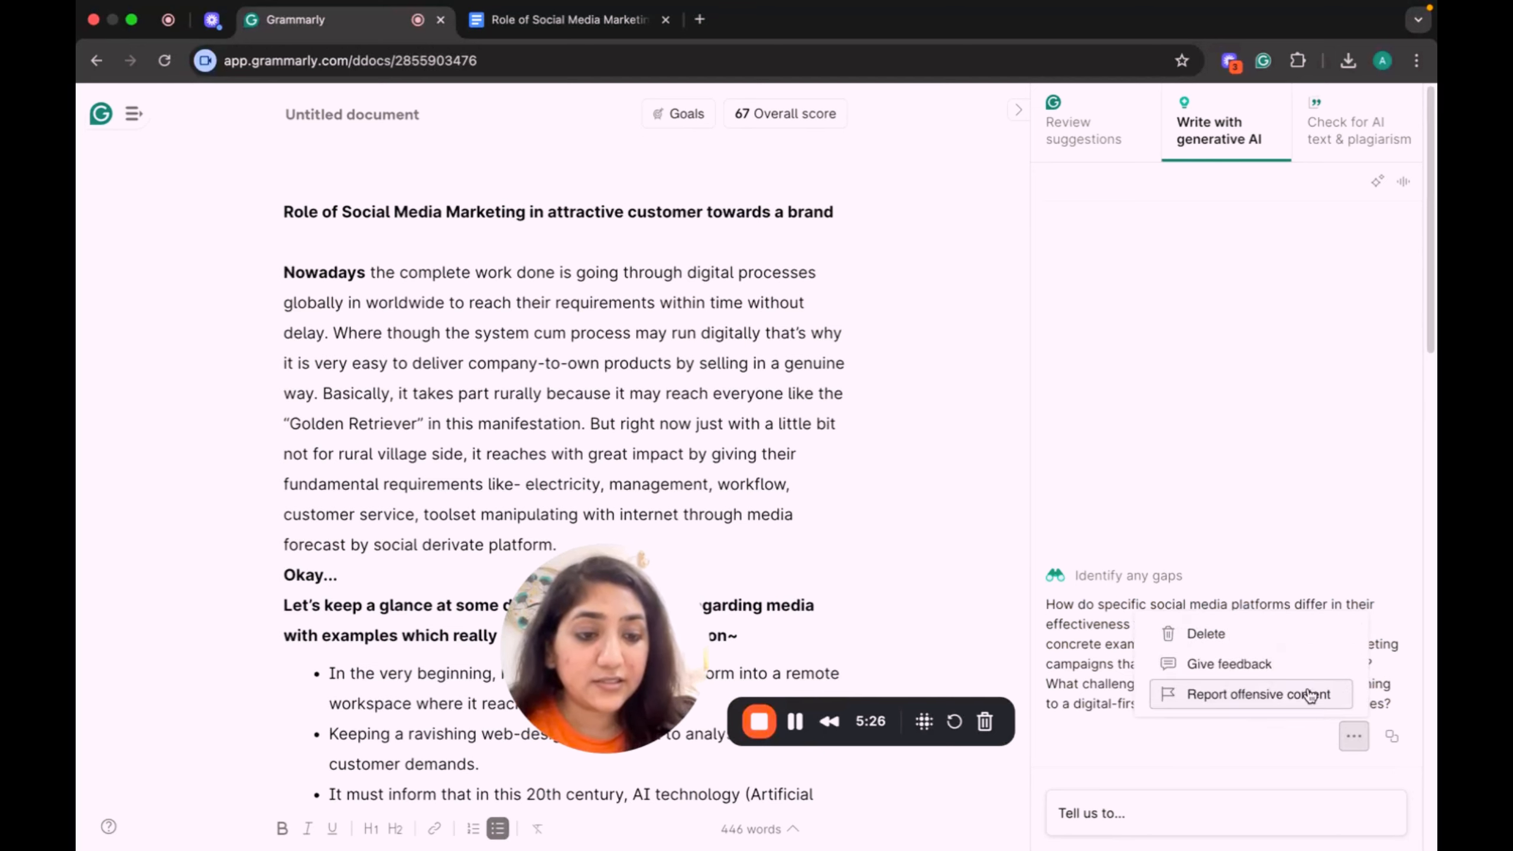
left_click(1246, 632)
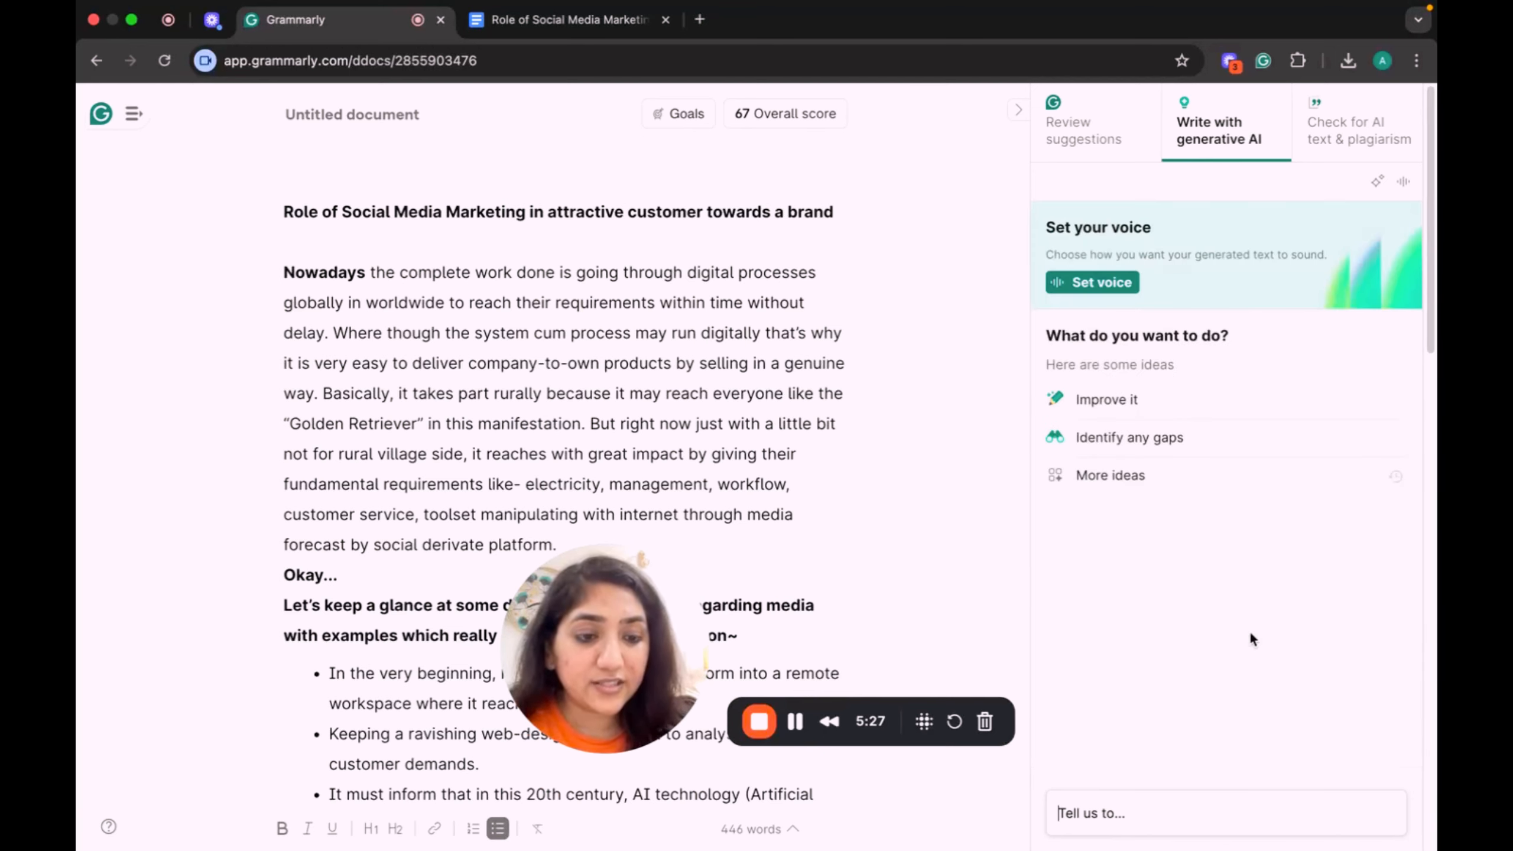
Try to improve the article with generative AI without selecting any text.
left_click(1109, 403)
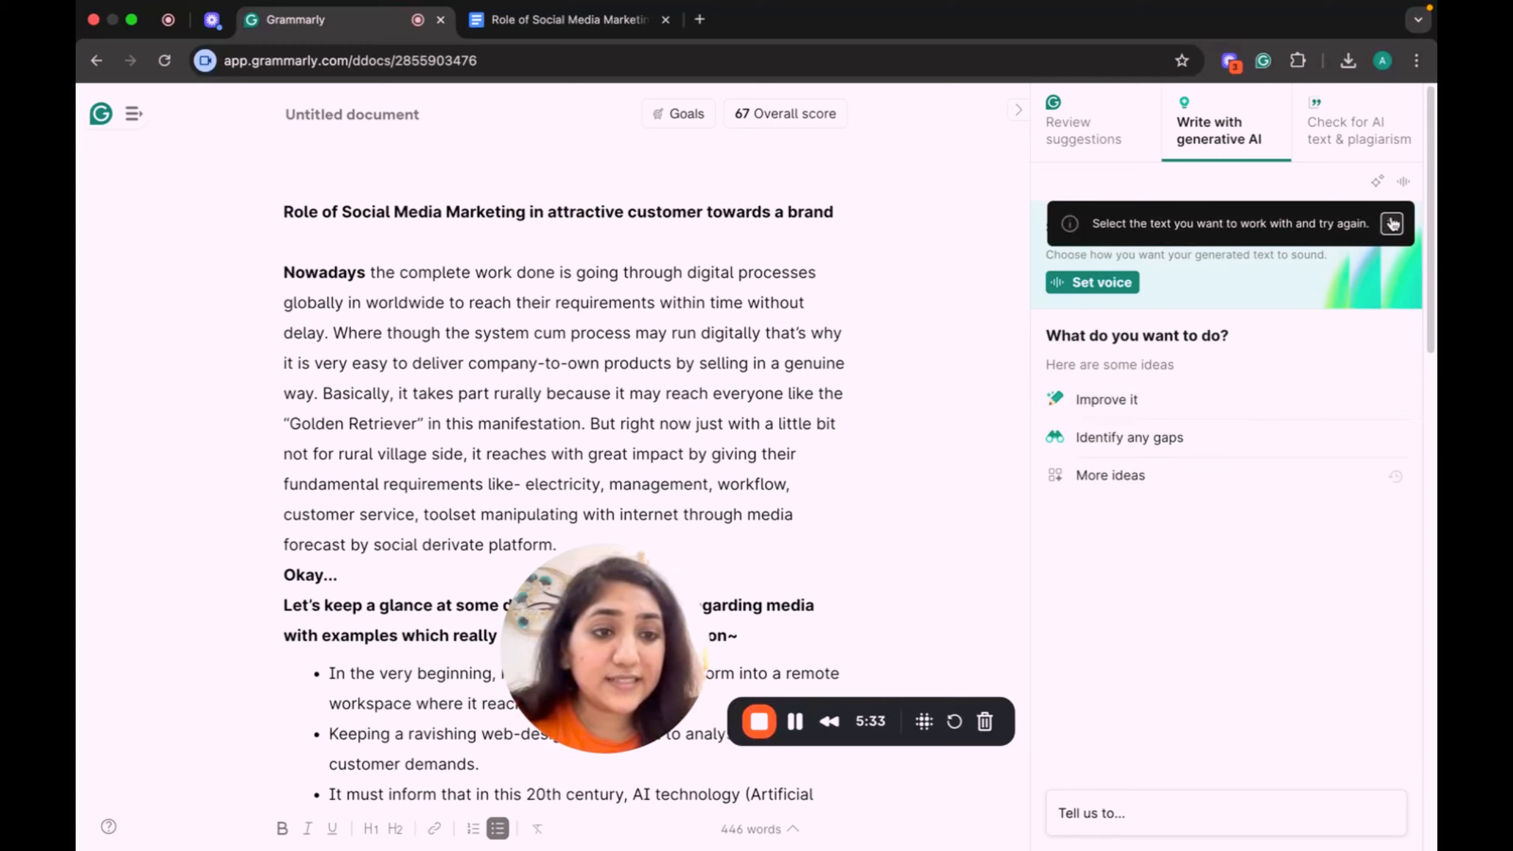
left_click(1391, 224)
left_click(1087, 415)
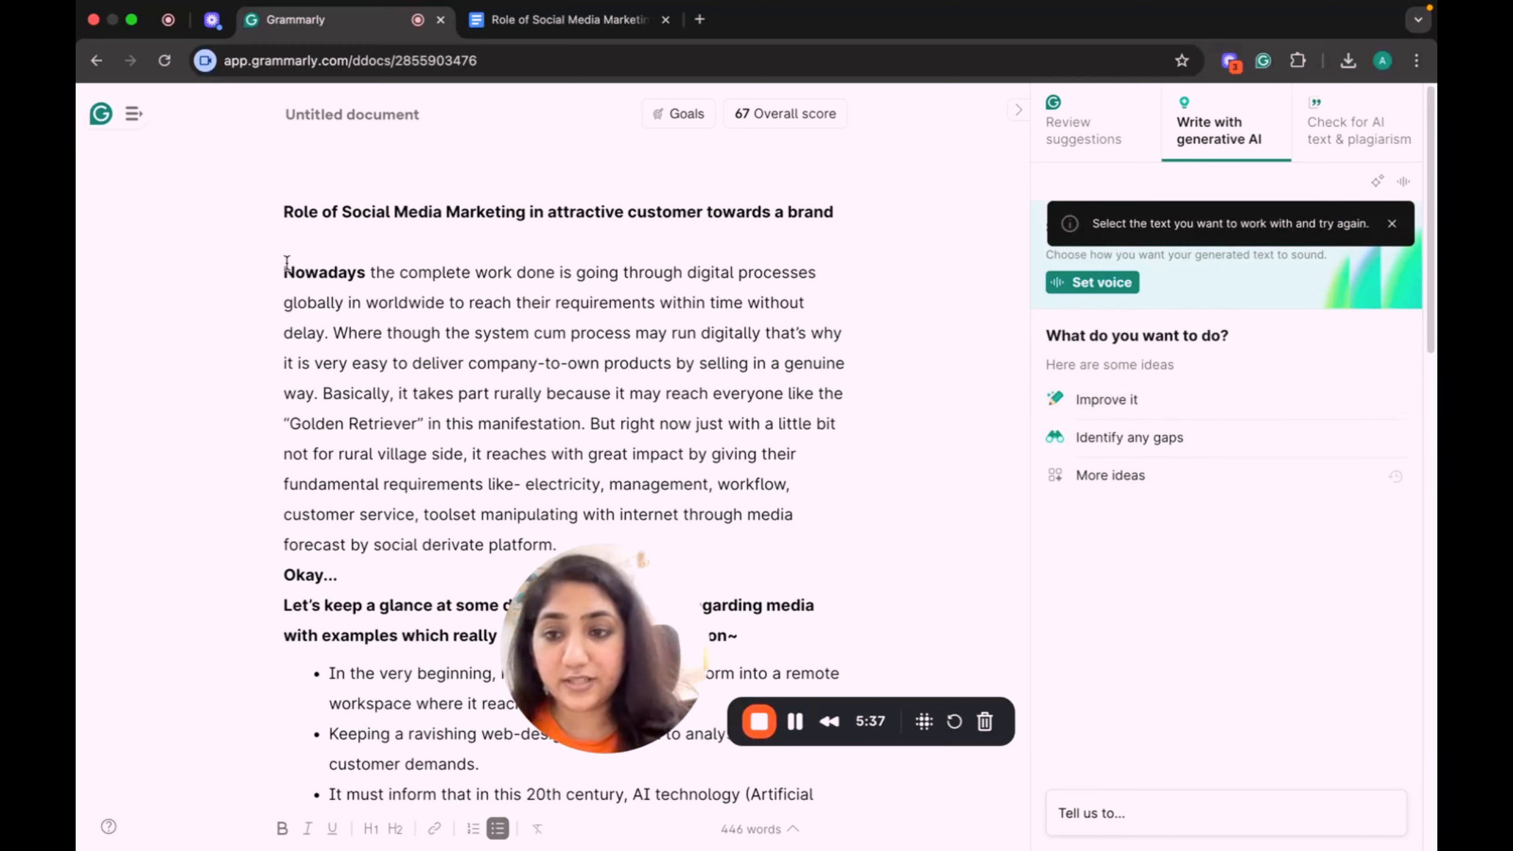
Improve the opening sentence starting with "Nowadays" using generative AI and insert the rewritten version in its place.
left_click_drag(283, 270, 331, 329)
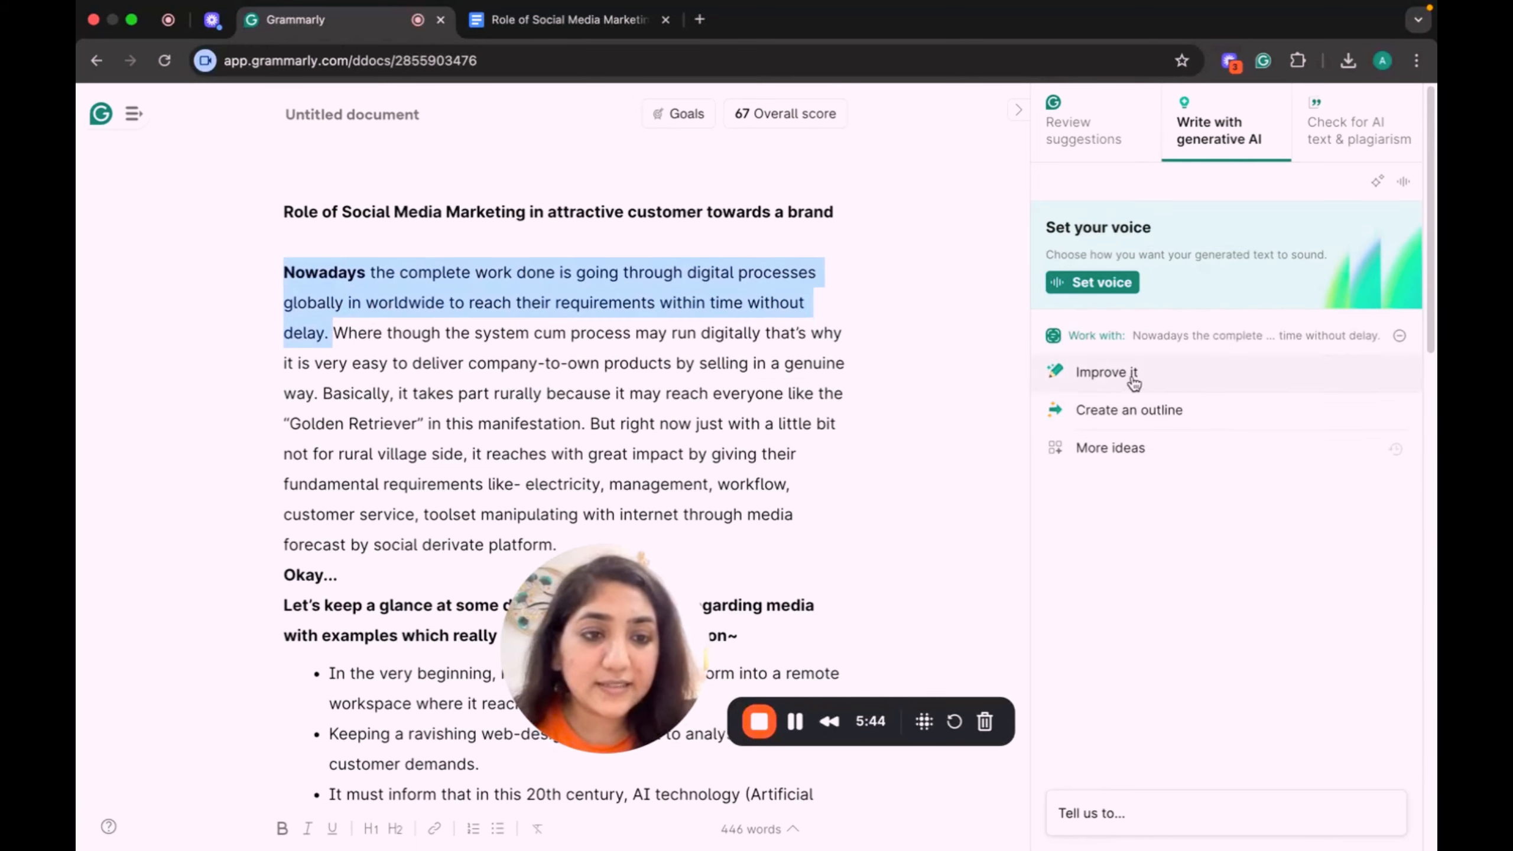
left_click(1133, 378)
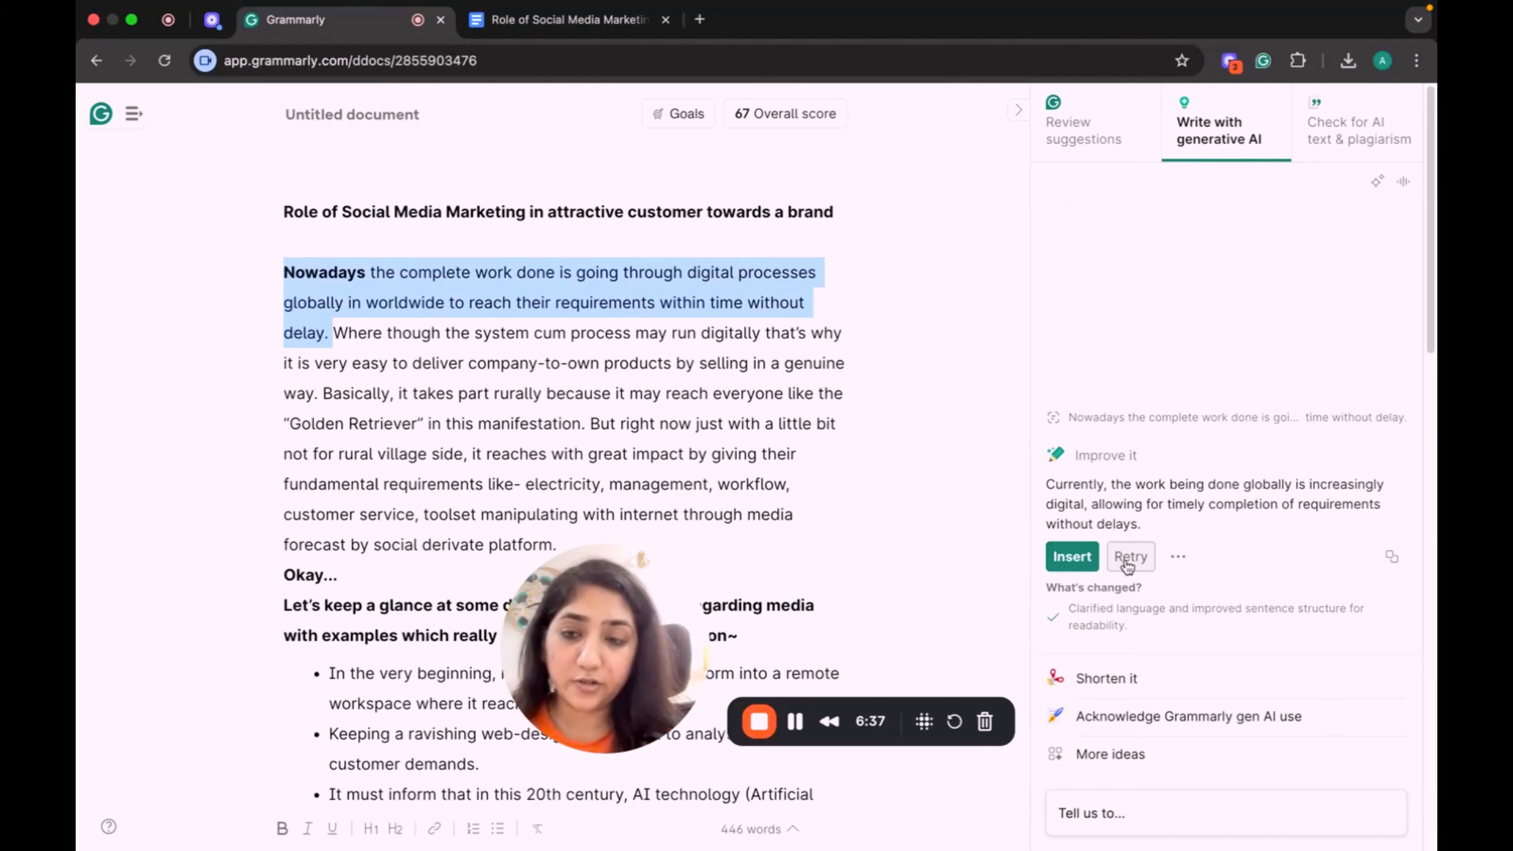
left_click(1072, 557)
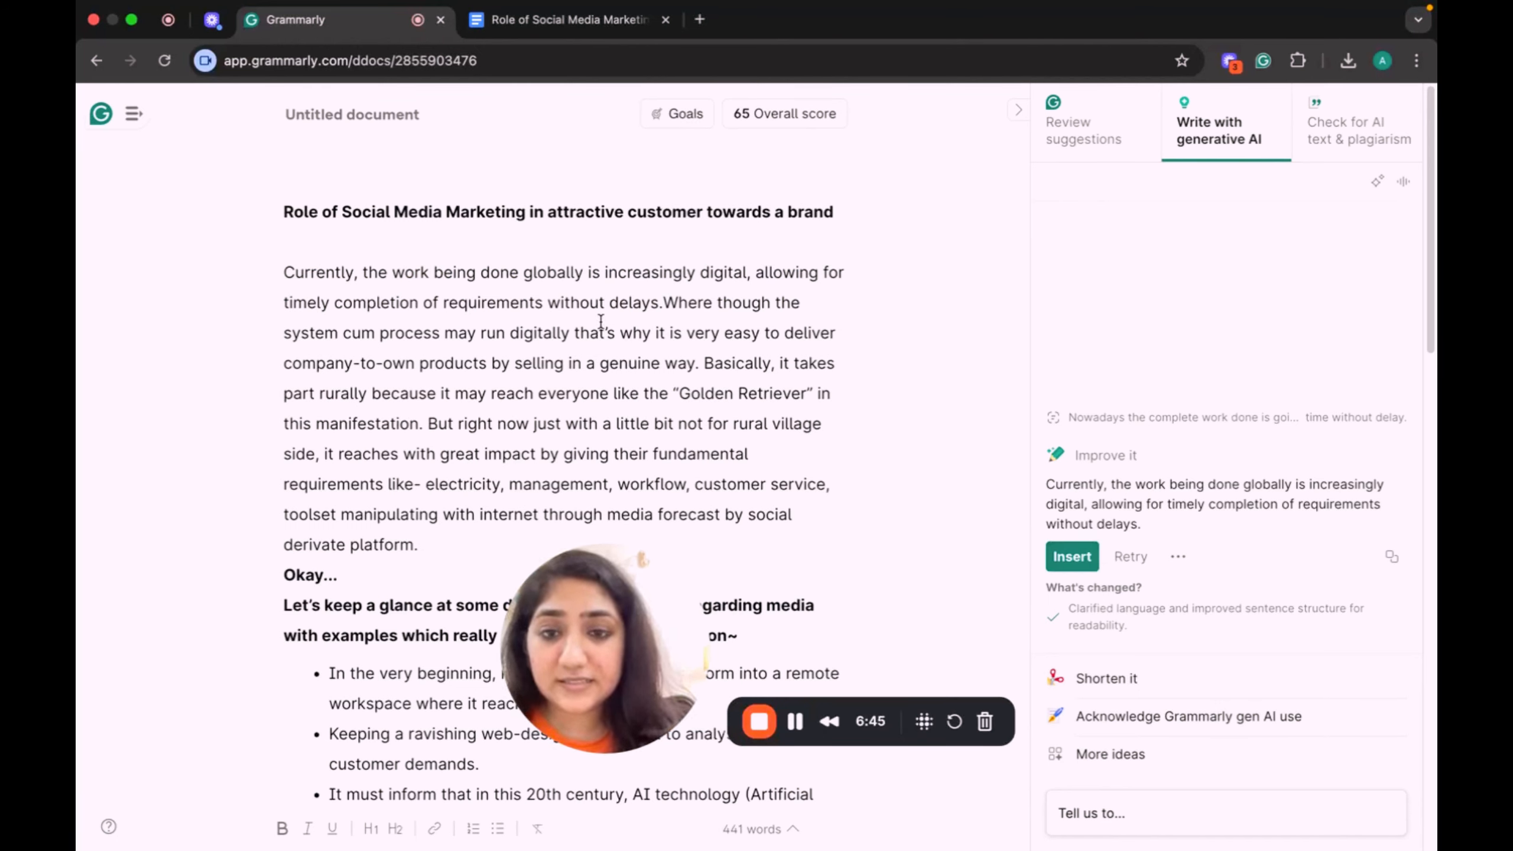
left_click_drag(663, 302, 293, 286)
left_click(291, 283)
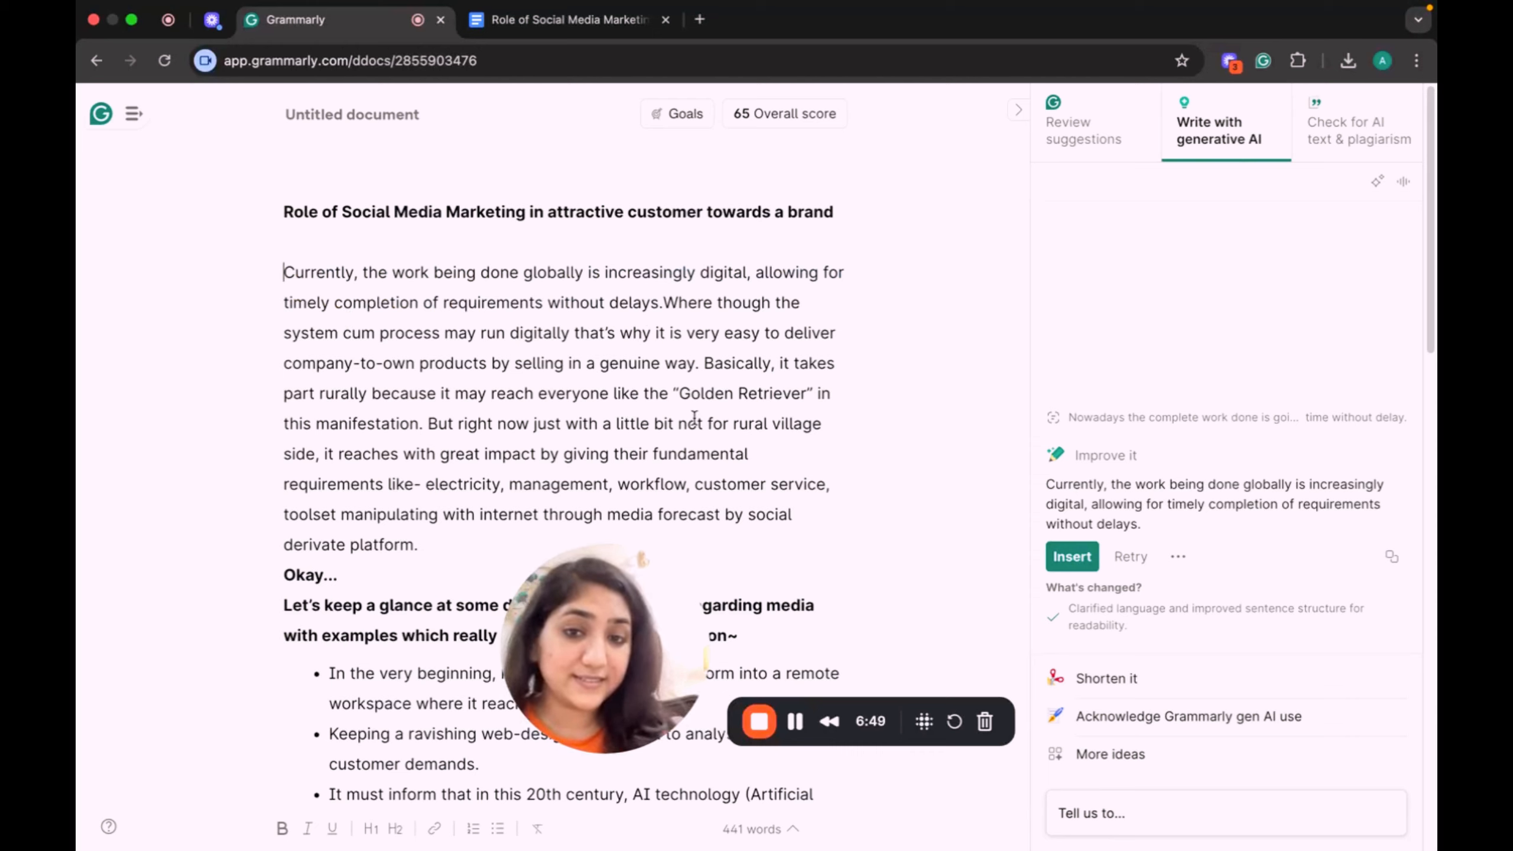
Improve the sentence beginning "Where though the system cum process" with generative AI and insert the rewritten version.
left_click_drag(663, 302, 700, 362)
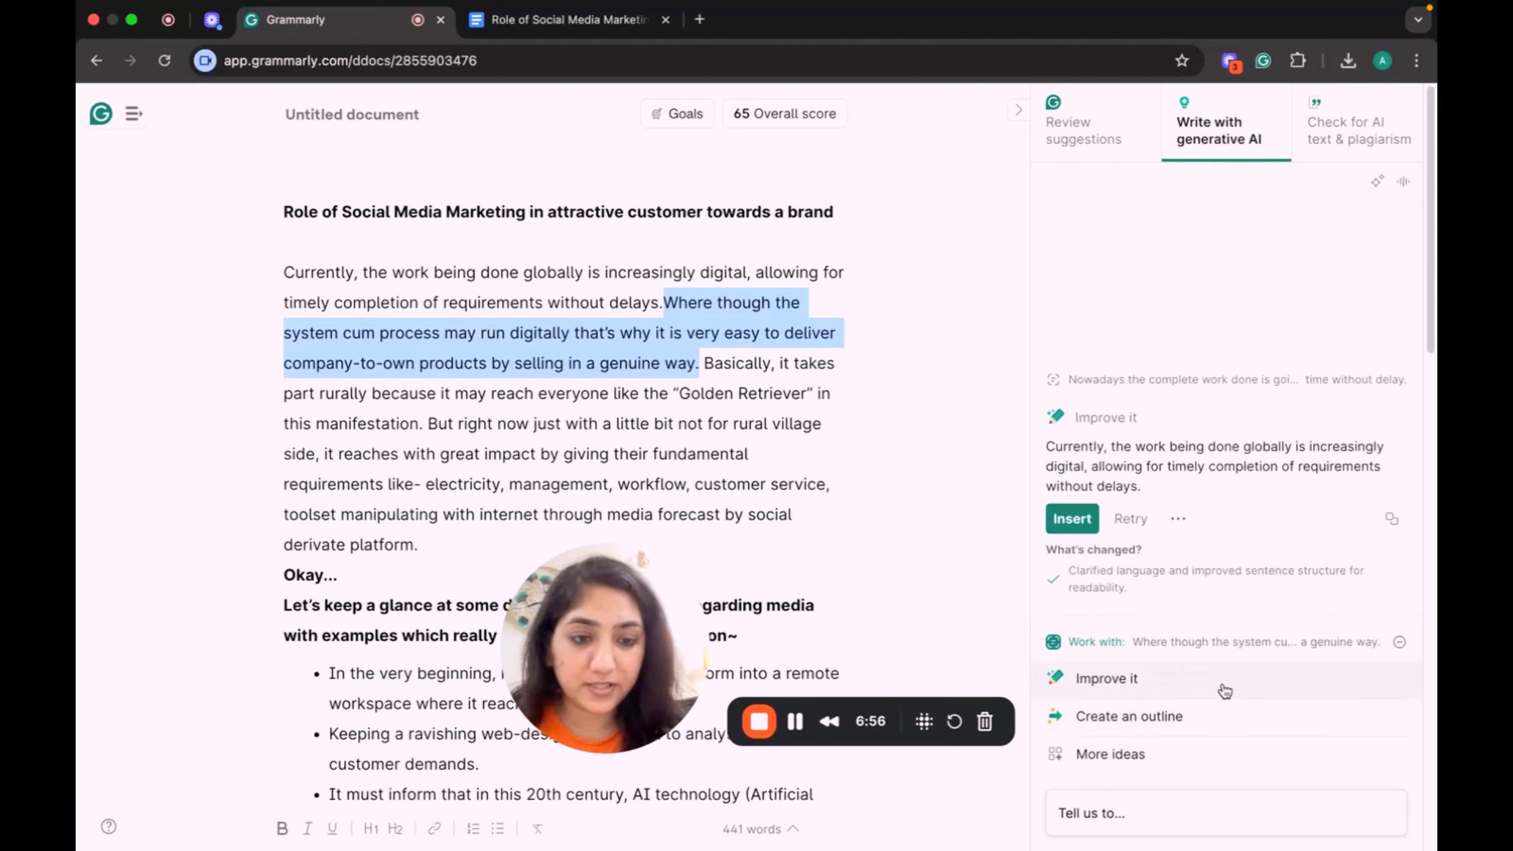
left_click(1137, 677)
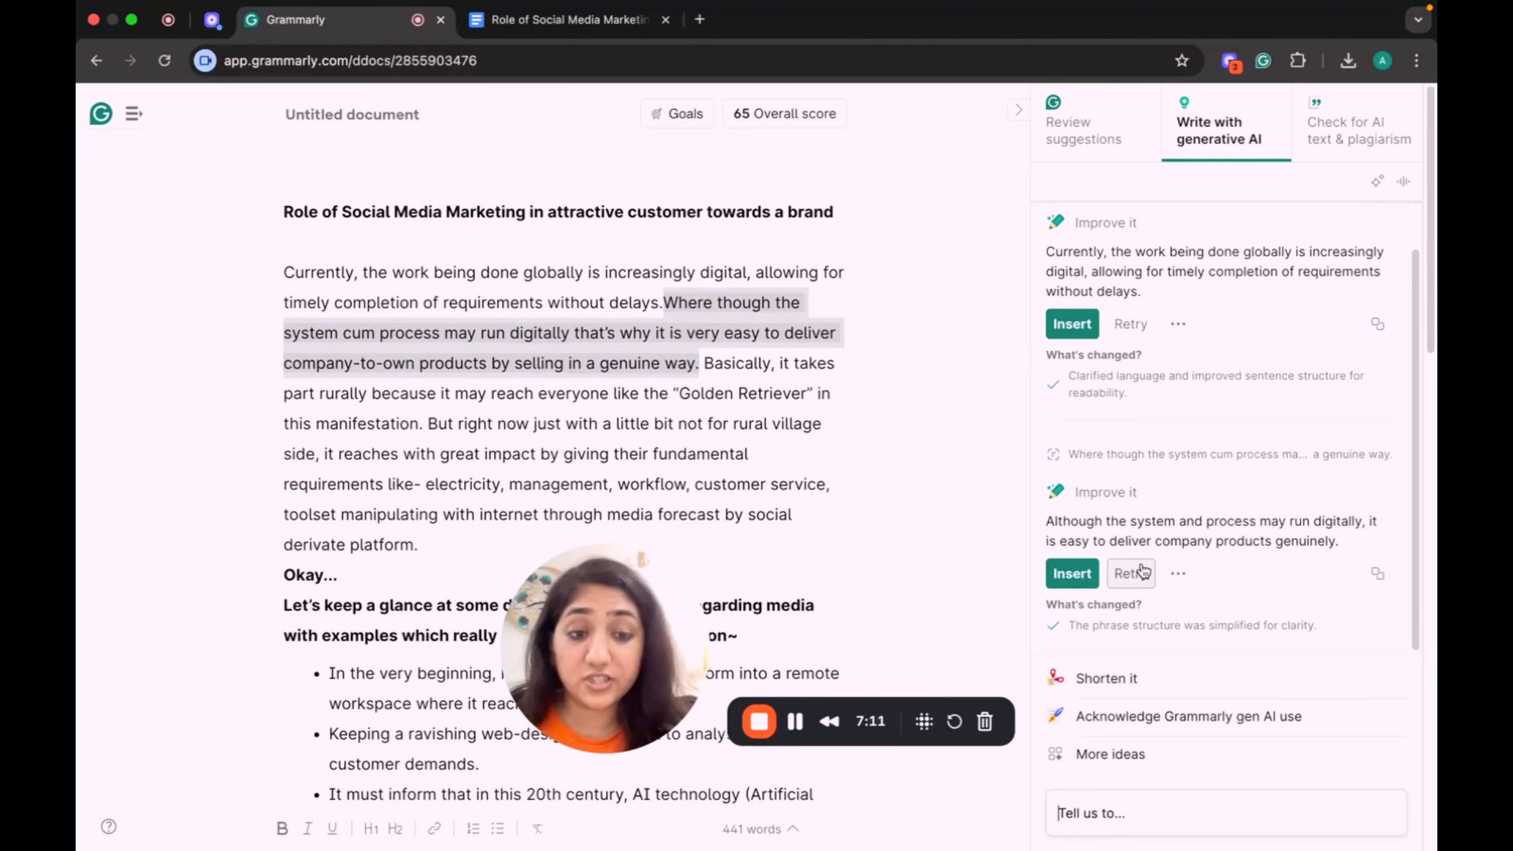
left_click(1068, 573)
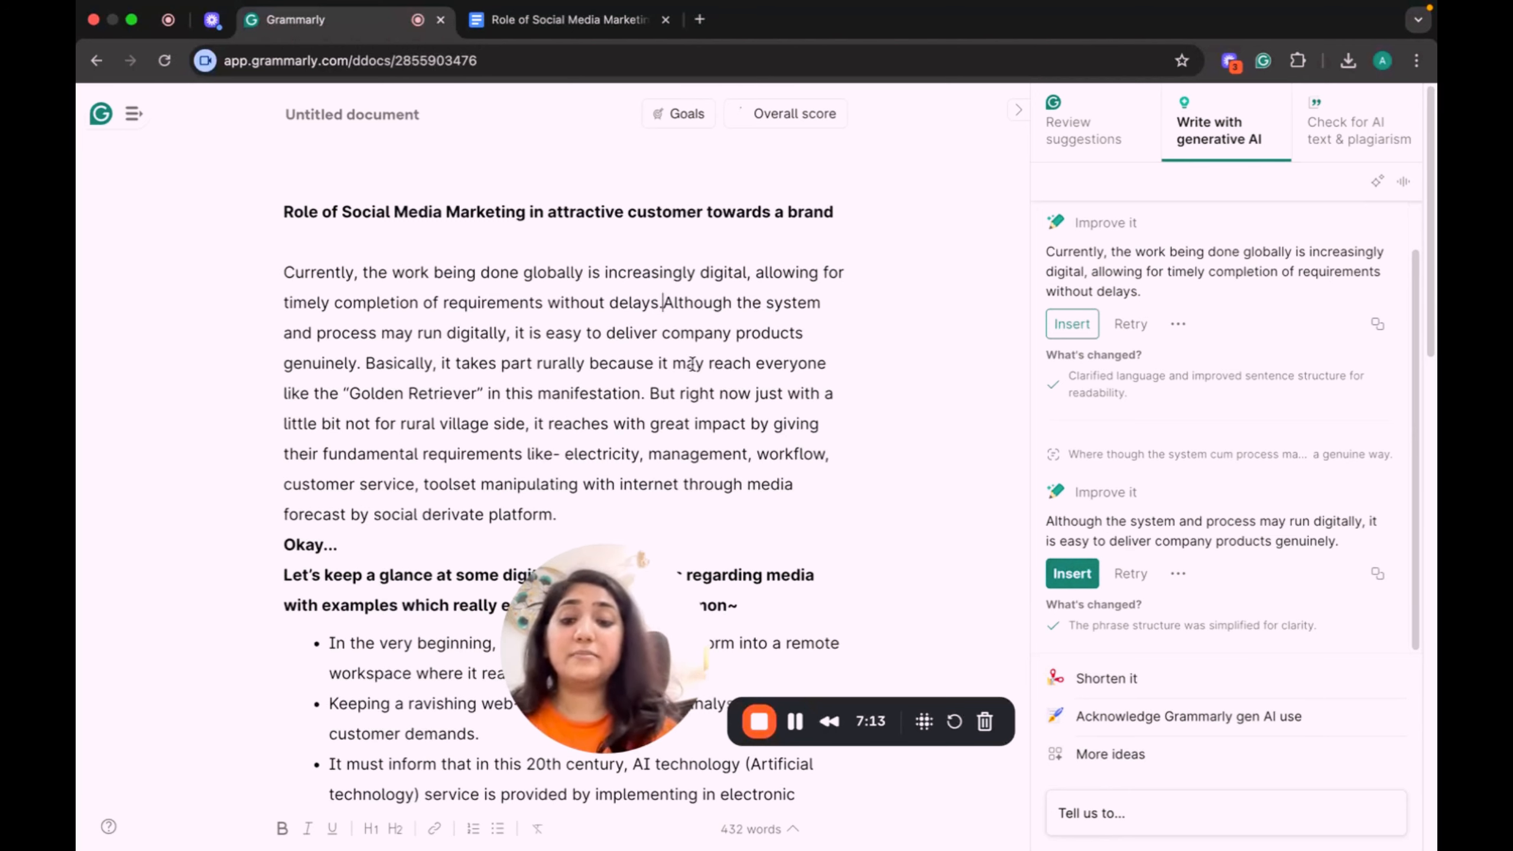
scroll(762, 403, "down", 1)
scroll(763, 403, "down", 1)
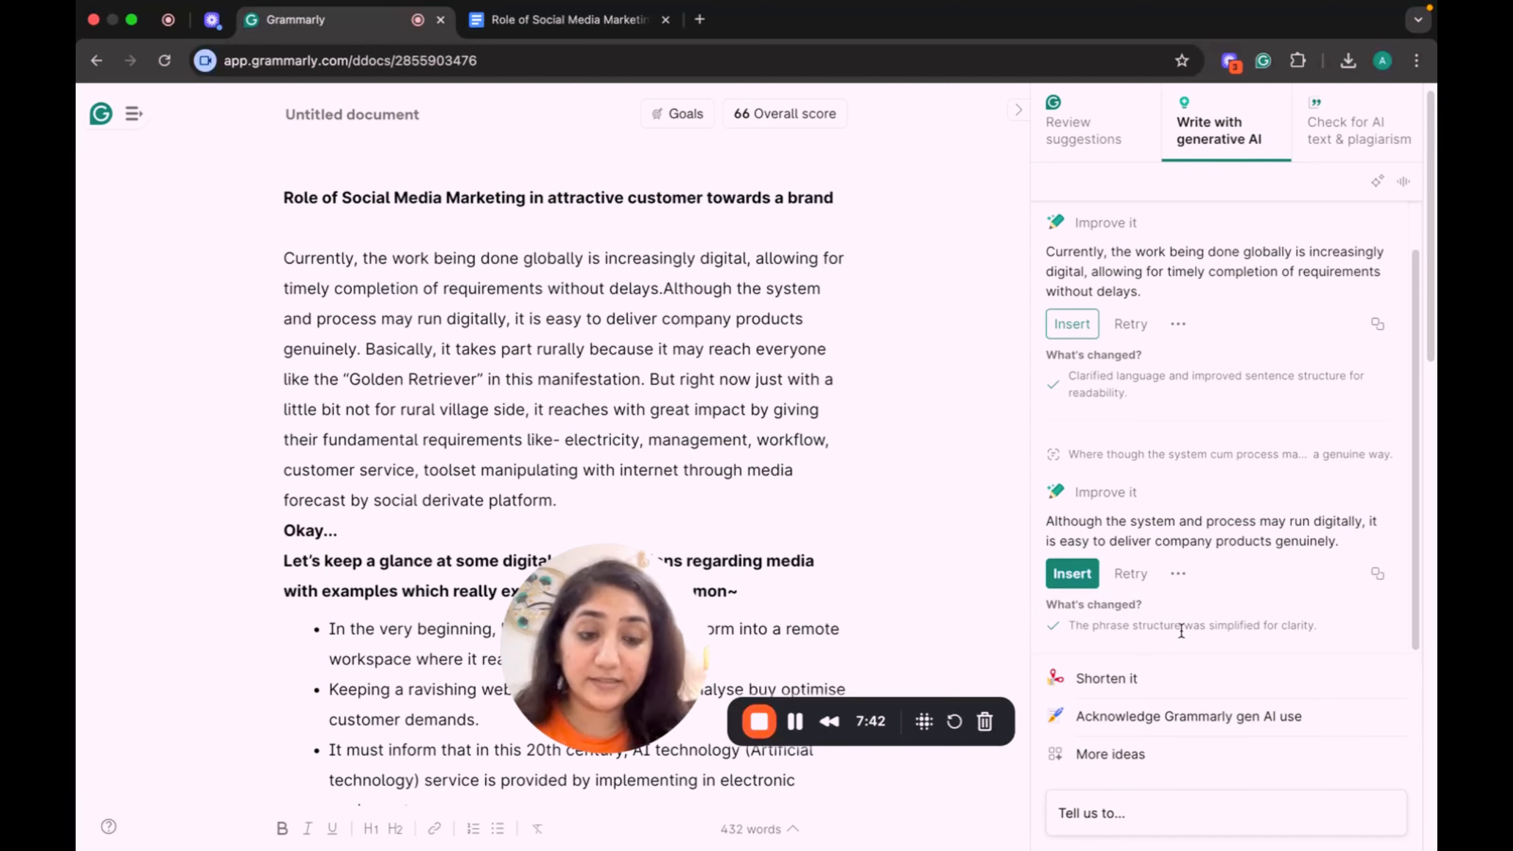
Look through the additional generative AI ideas for rewriting, school use and tone adjustment.
left_click(1156, 756)
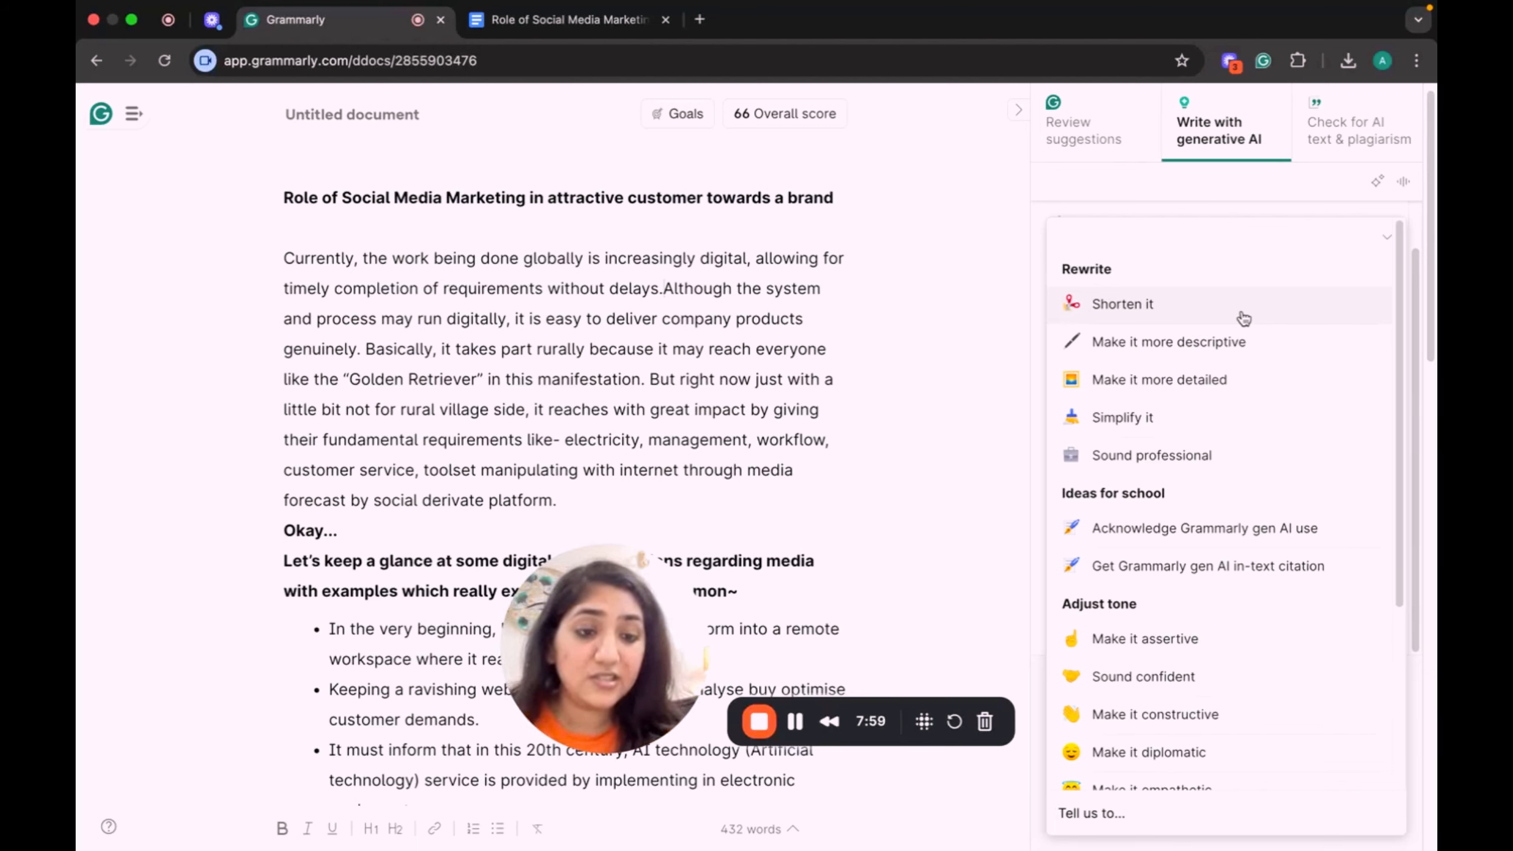
scroll(1260, 562, "down", 3)
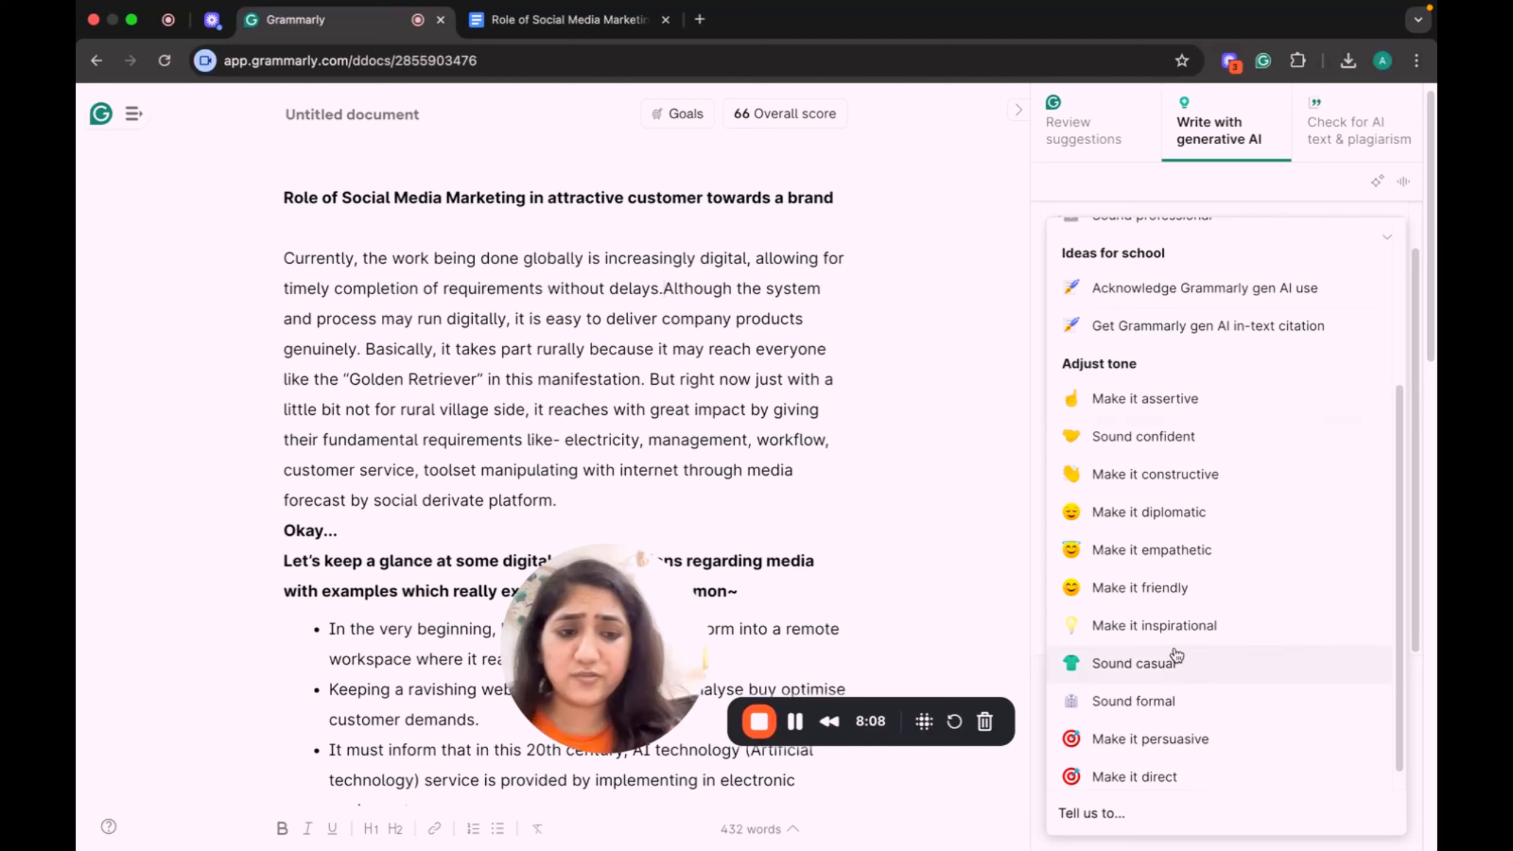
scroll(1208, 610, "down", 1)
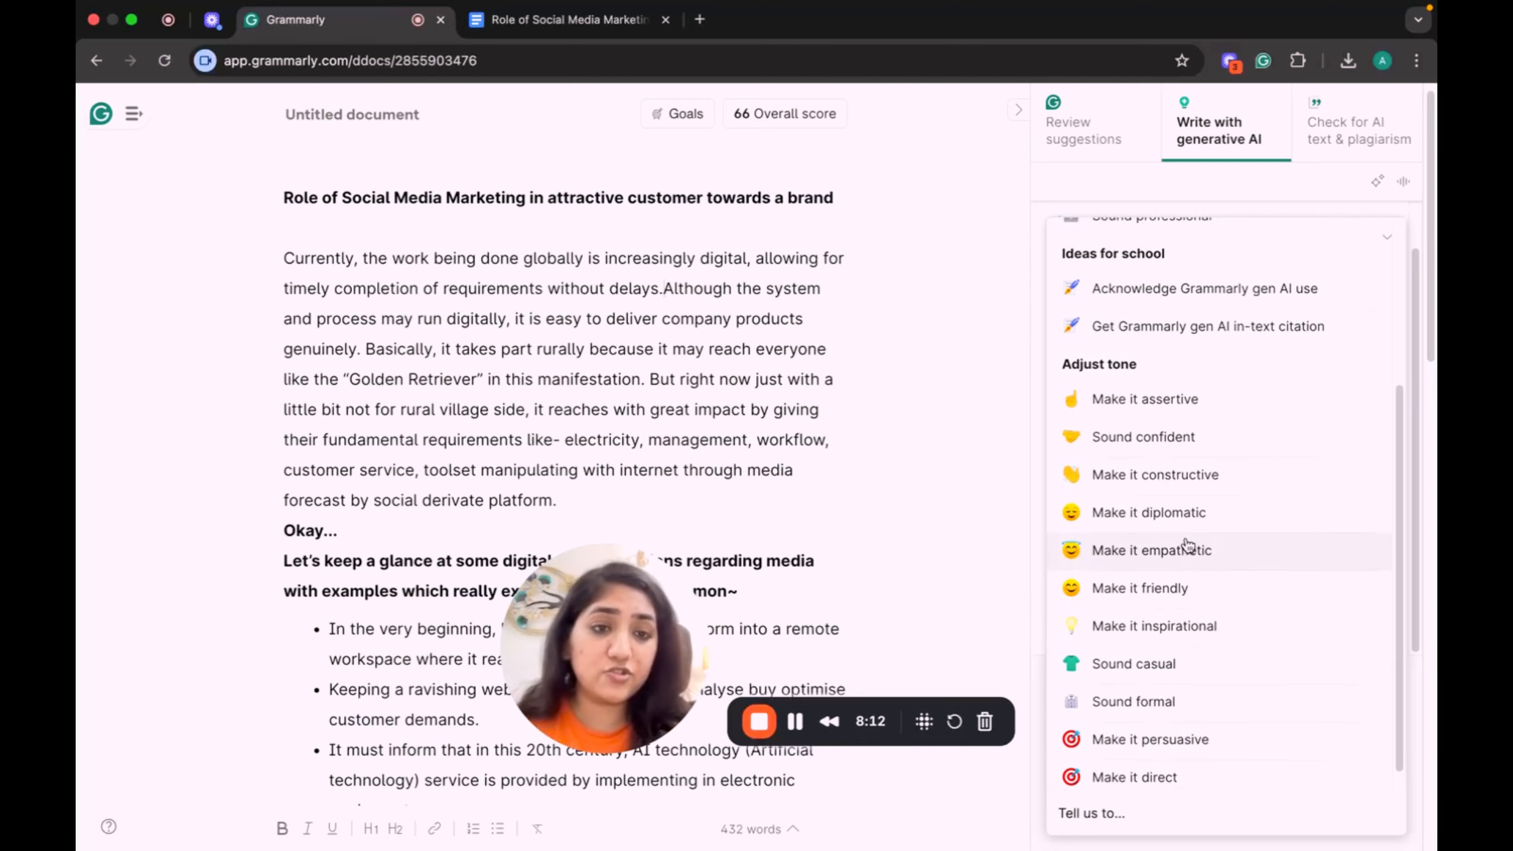
scroll(1203, 537, "up", 2)
scroll(1209, 455, "up", 8)
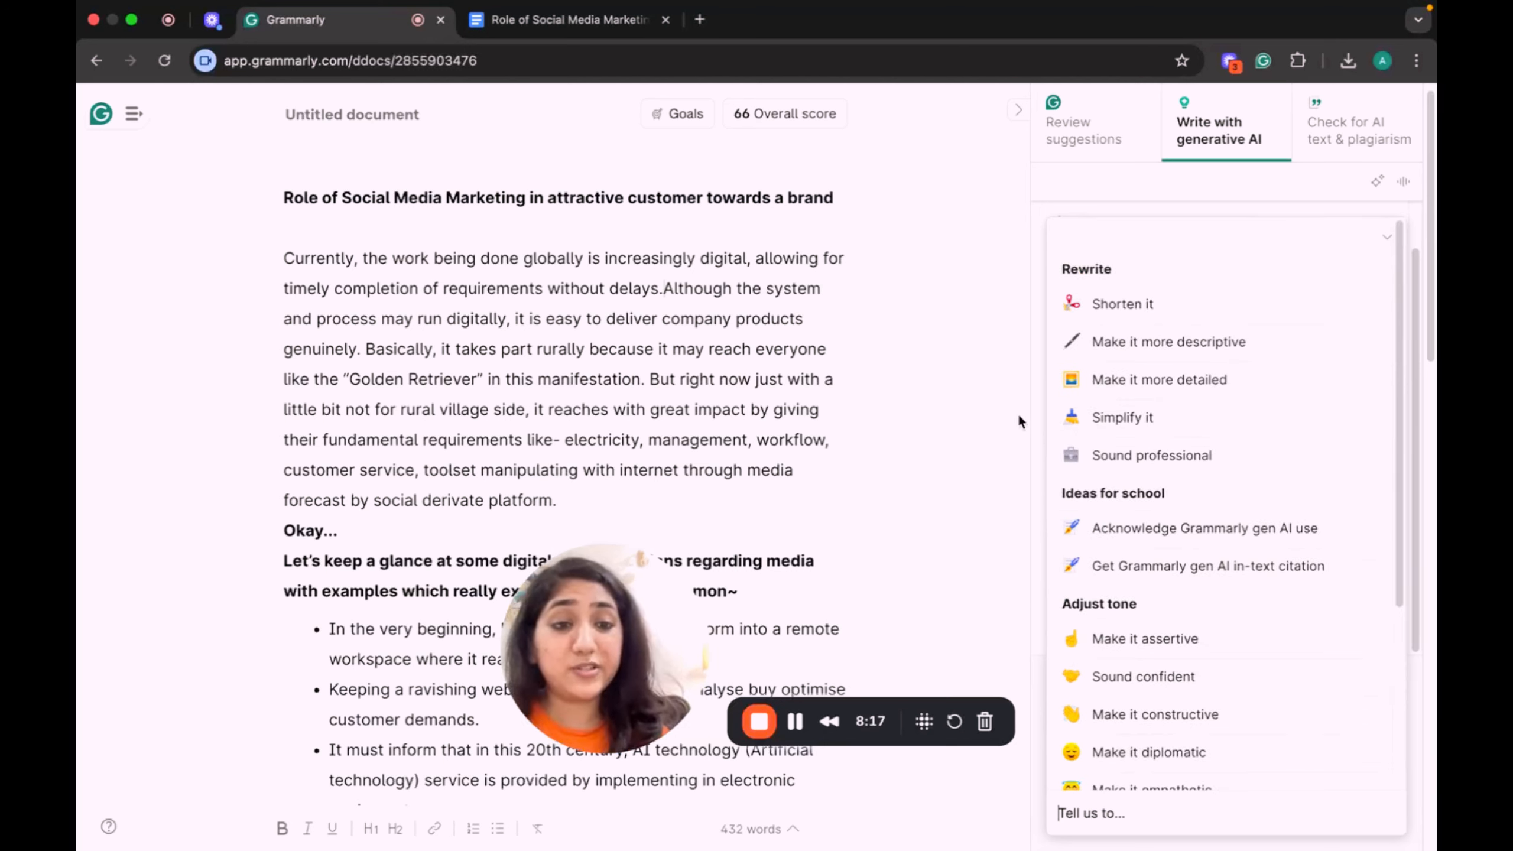
scroll(1239, 539, "down", 10)
scroll(1238, 536, "up", 10)
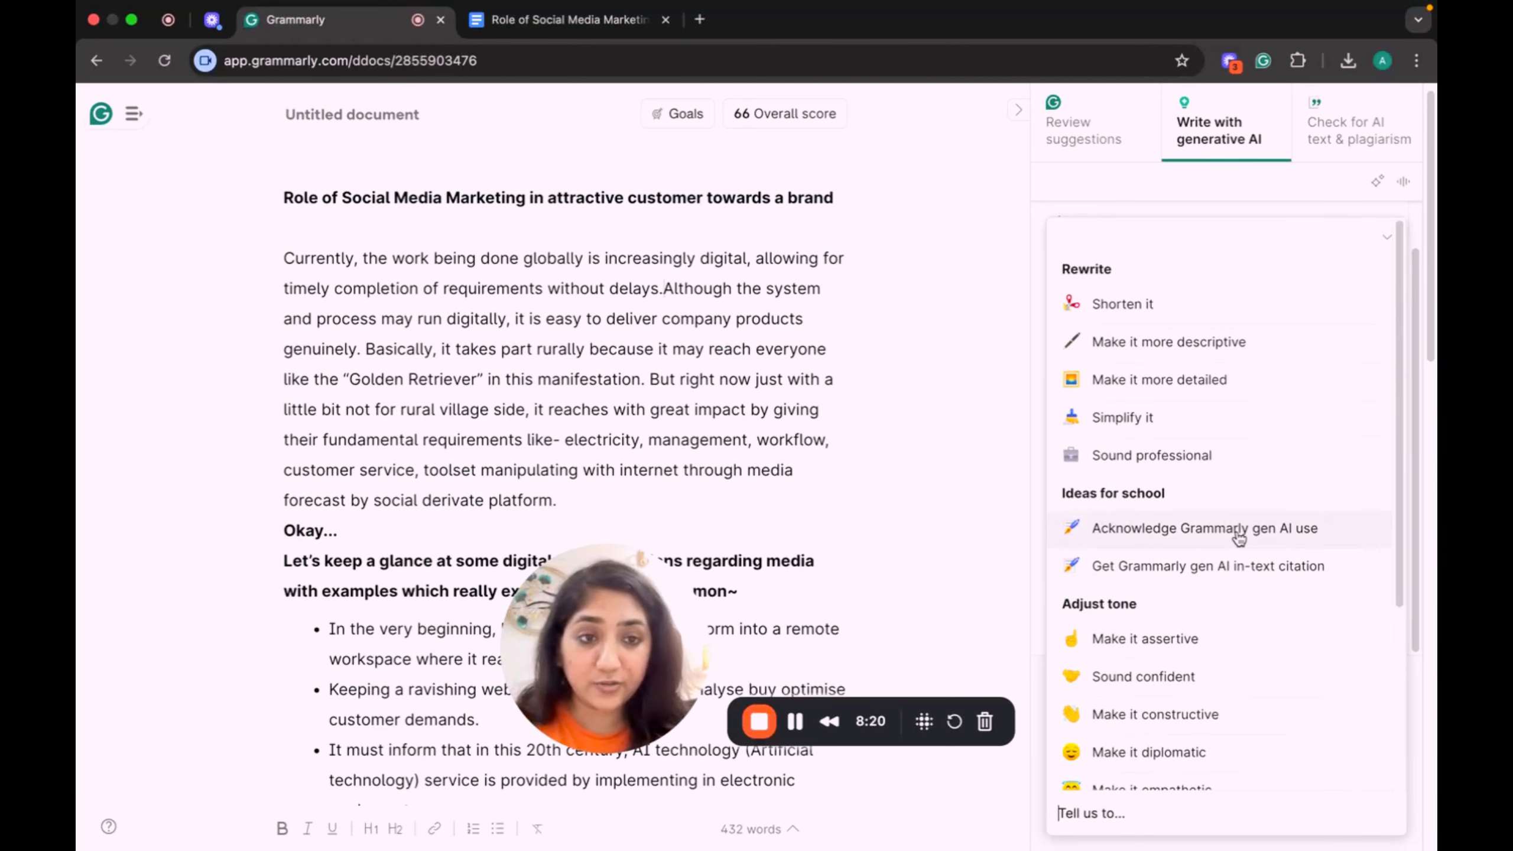
left_click(1386, 237)
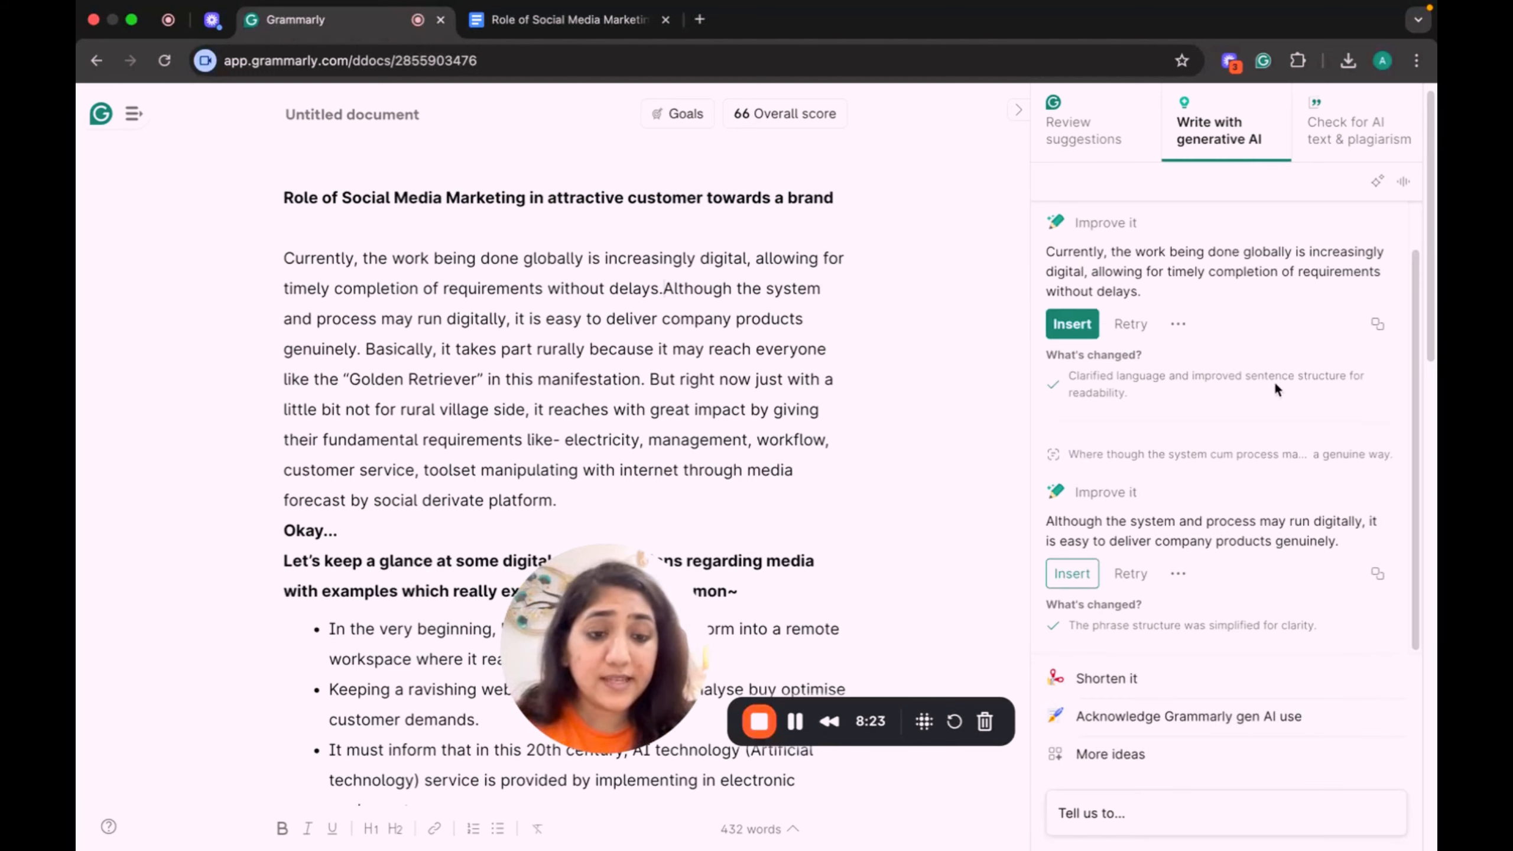
left_click(1102, 755)
scroll(1185, 536, "down", 3)
scroll(1198, 465, "up", 3)
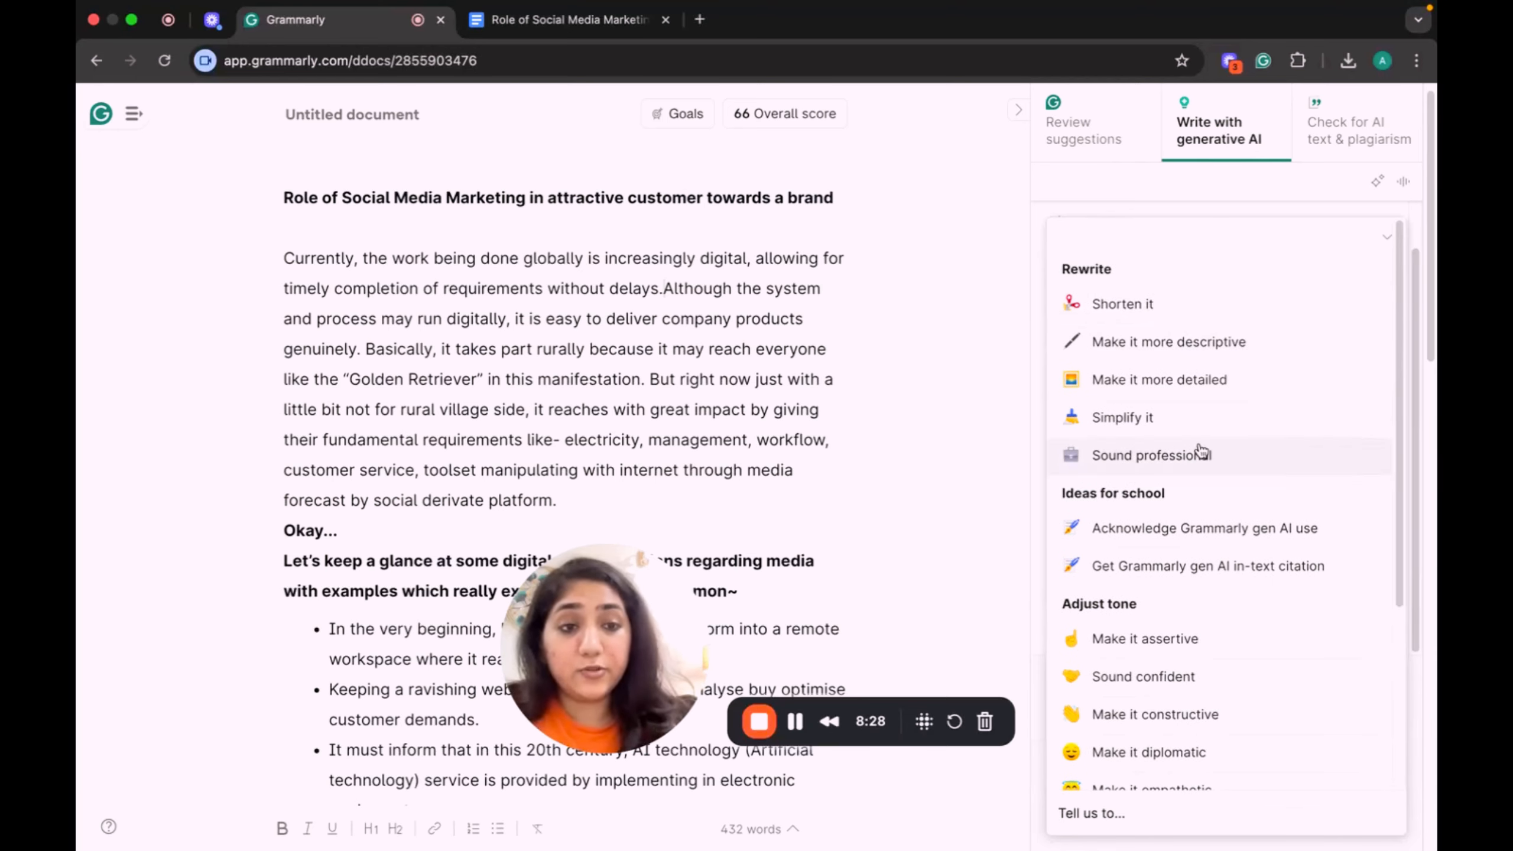
left_click(1386, 241)
Generate an outline of the entire article with generative AI and read through its sections.
scroll(494, 343, "down", 2)
key("super+a")
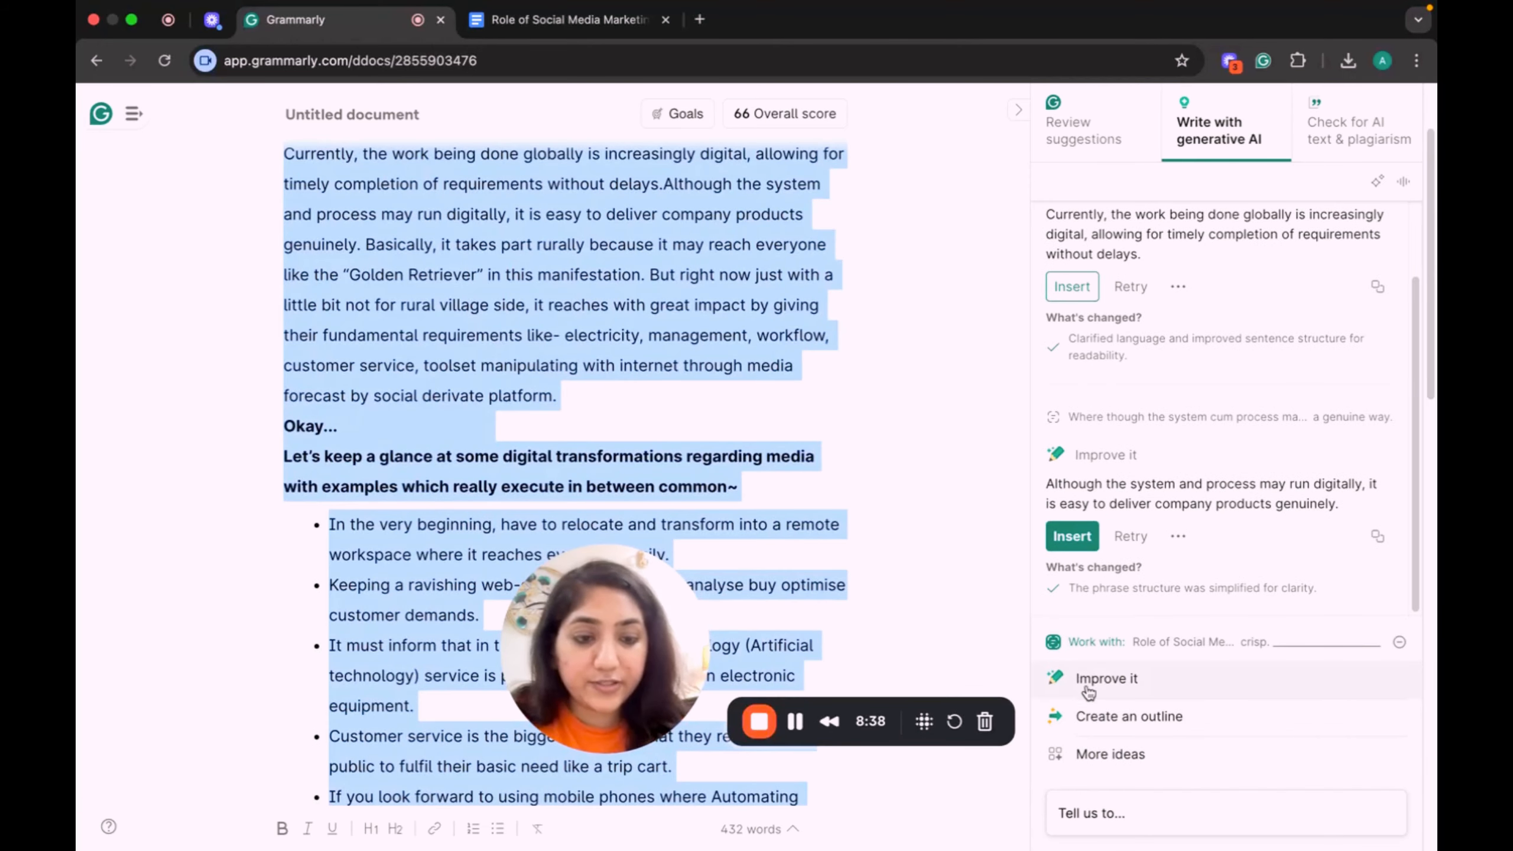
left_click(1128, 718)
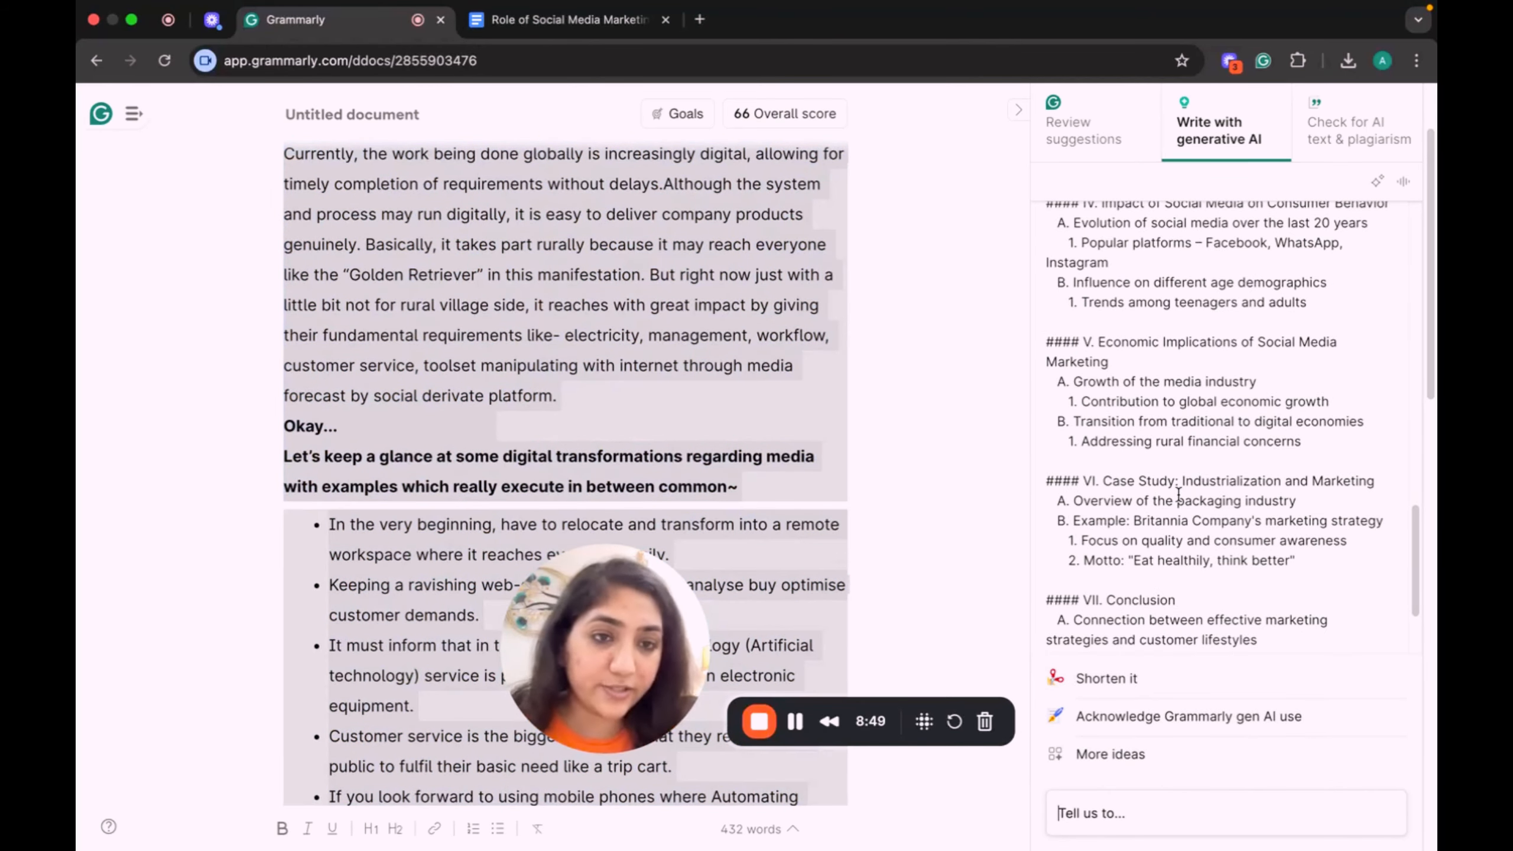
scroll(1178, 495, "up", 3)
scroll(1178, 495, "up", 4)
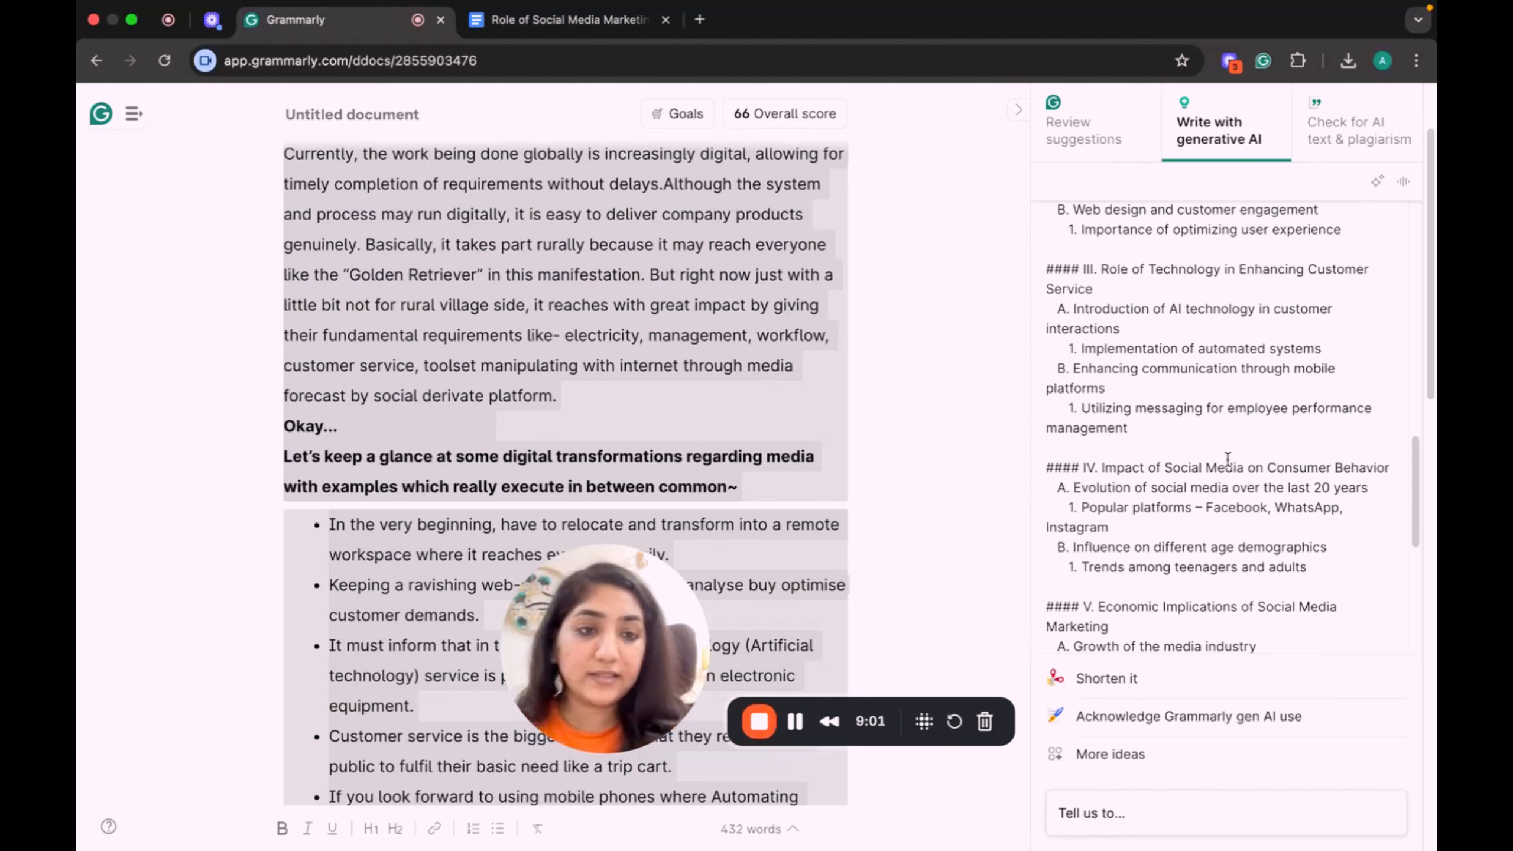
Review the generated outline again from its title and introduction through to the conclusion section.
scroll(1266, 274, "up", 8)
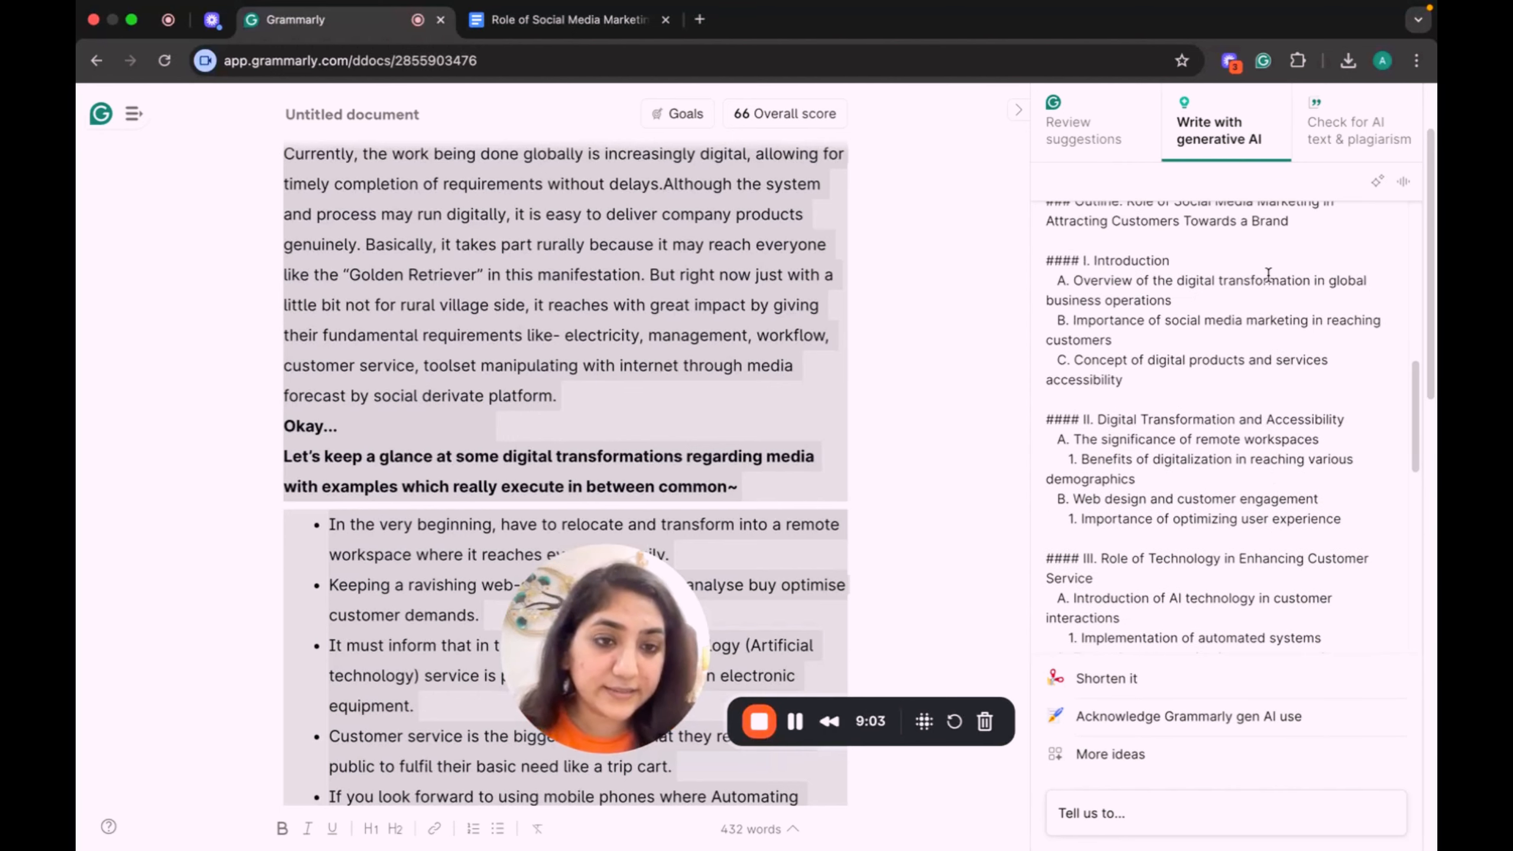
scroll(1254, 292, "up", 1)
left_click(1250, 297)
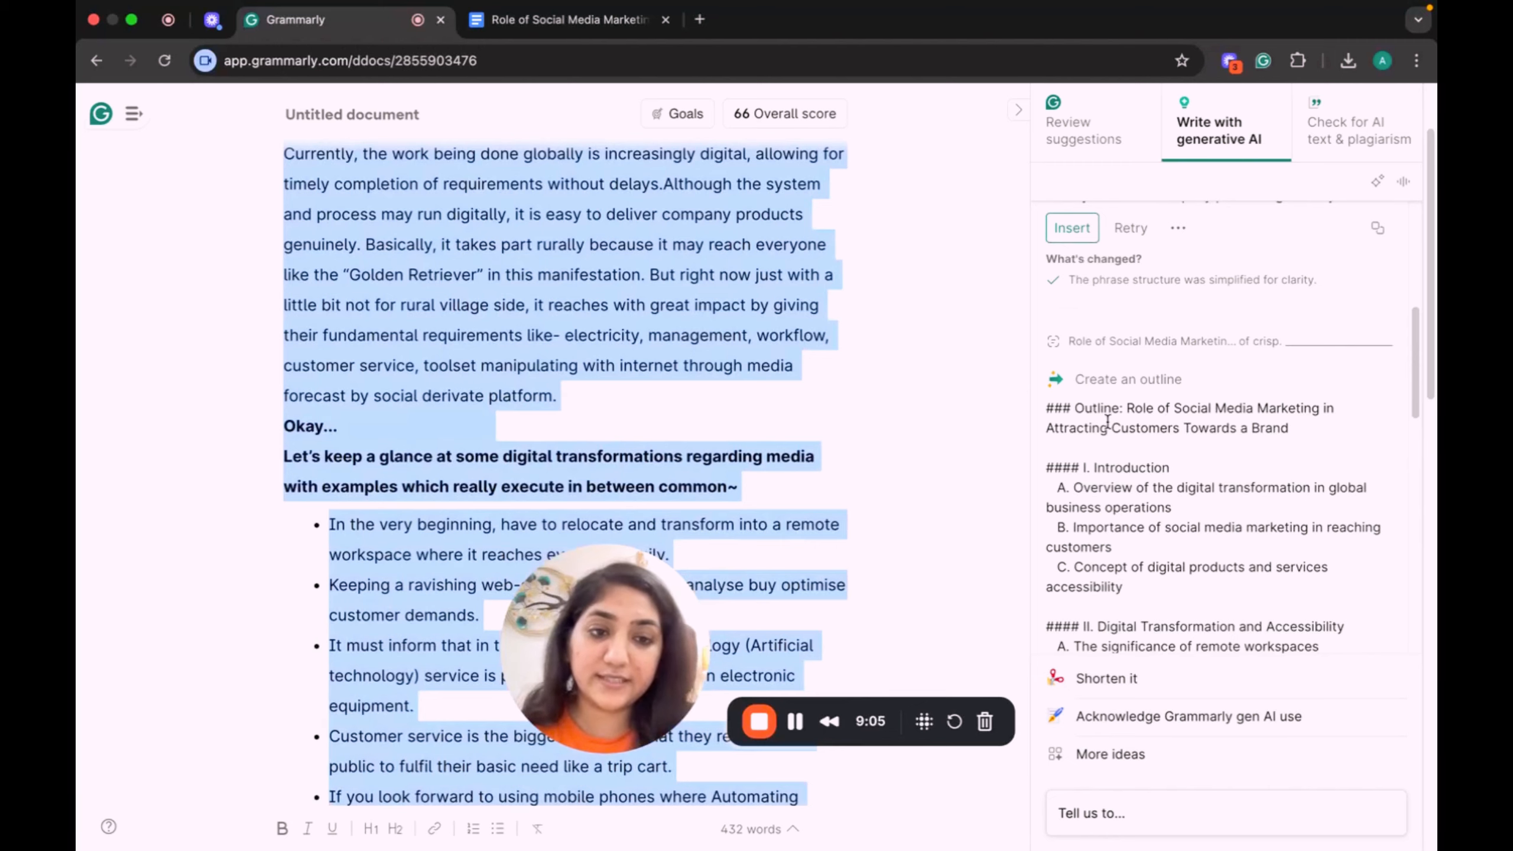
scroll(1111, 422, "down", 4)
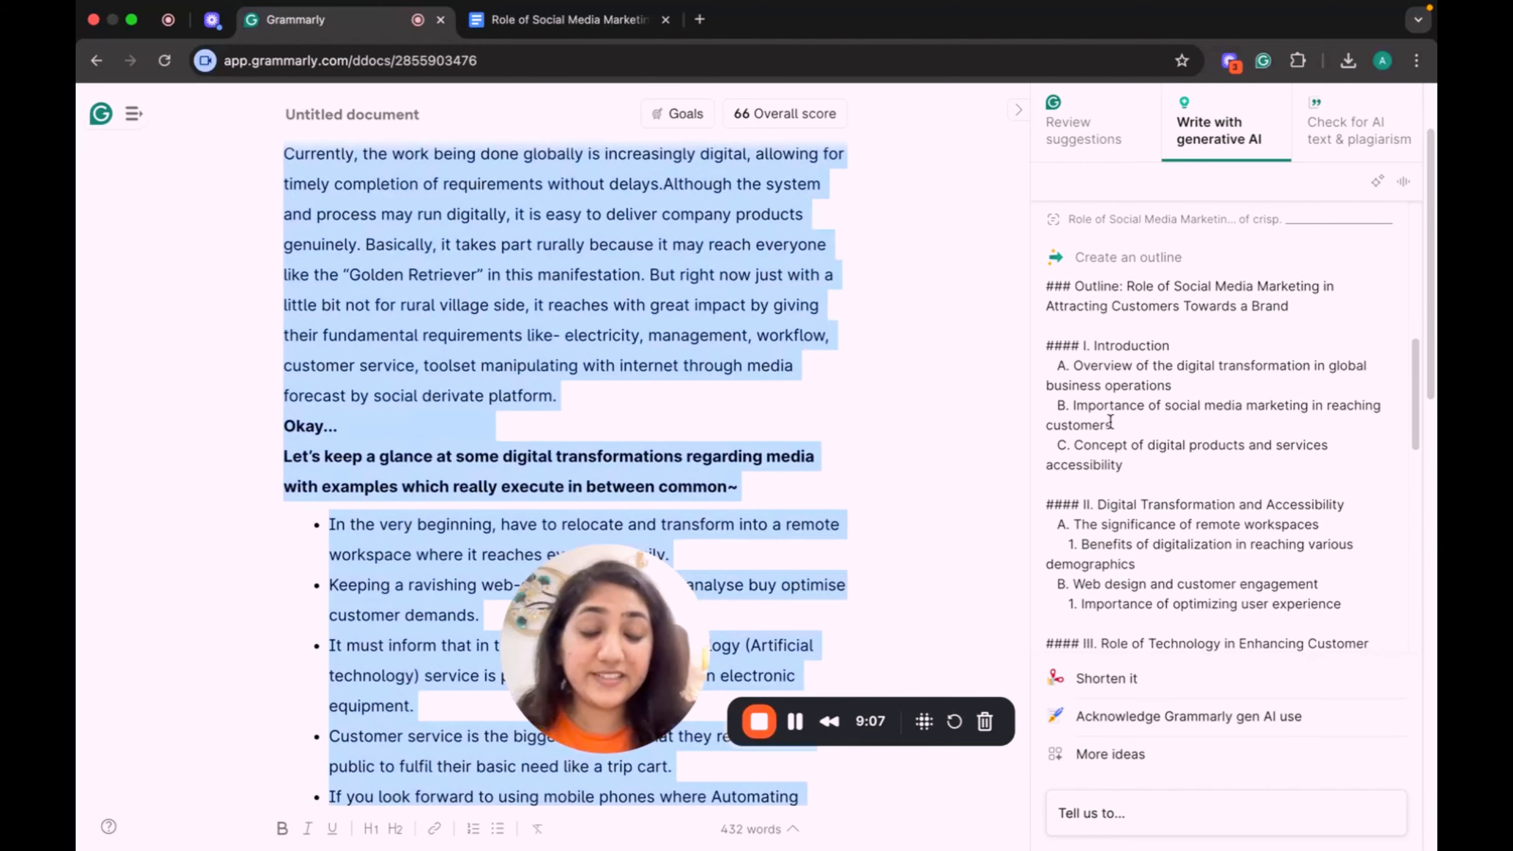
scroll(1110, 422, "down", 1)
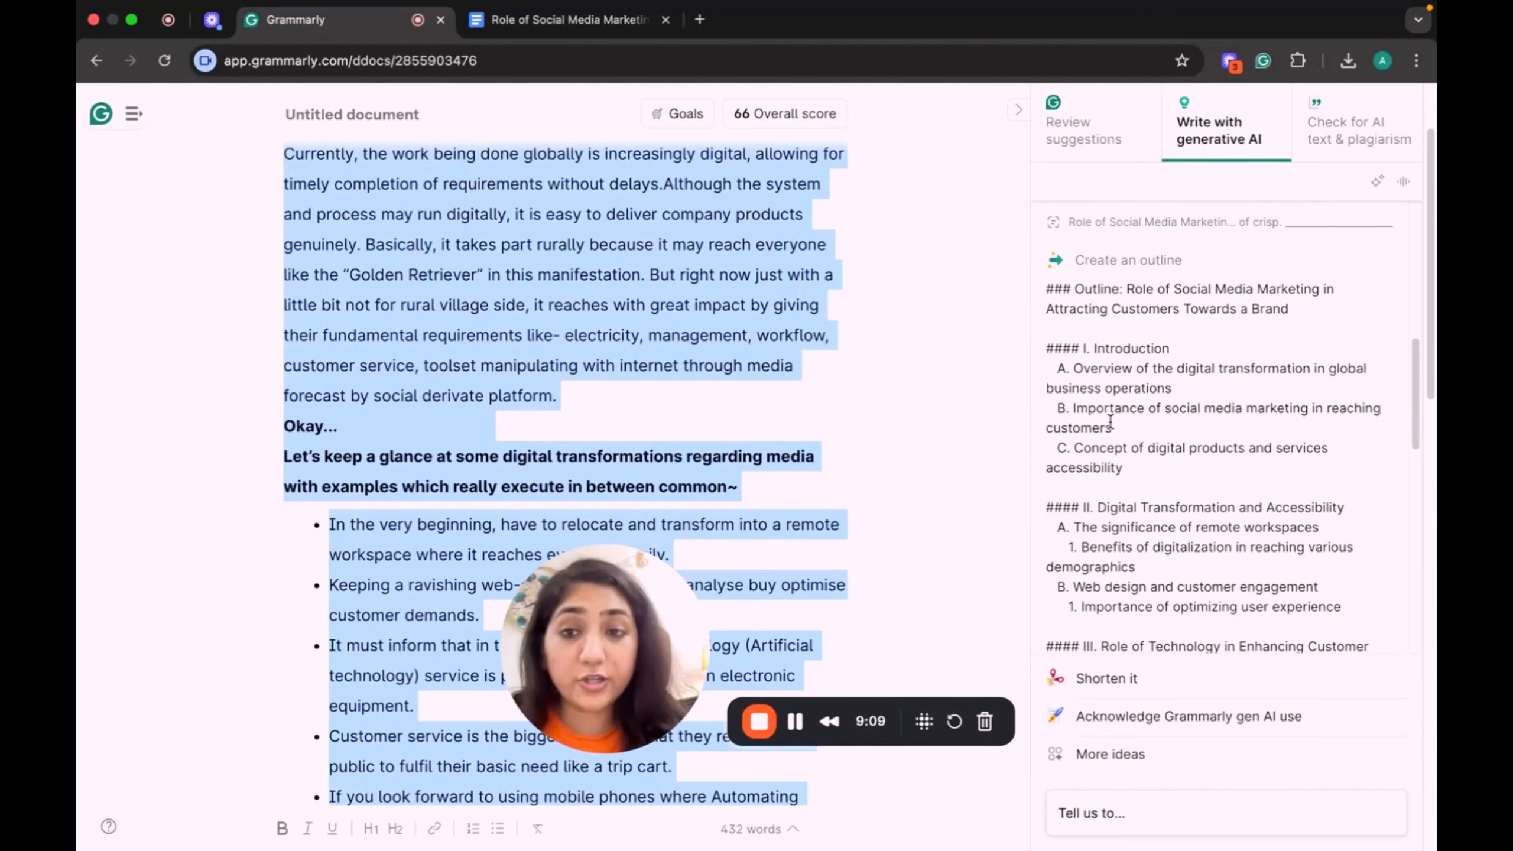
scroll(1111, 421, "down", 1)
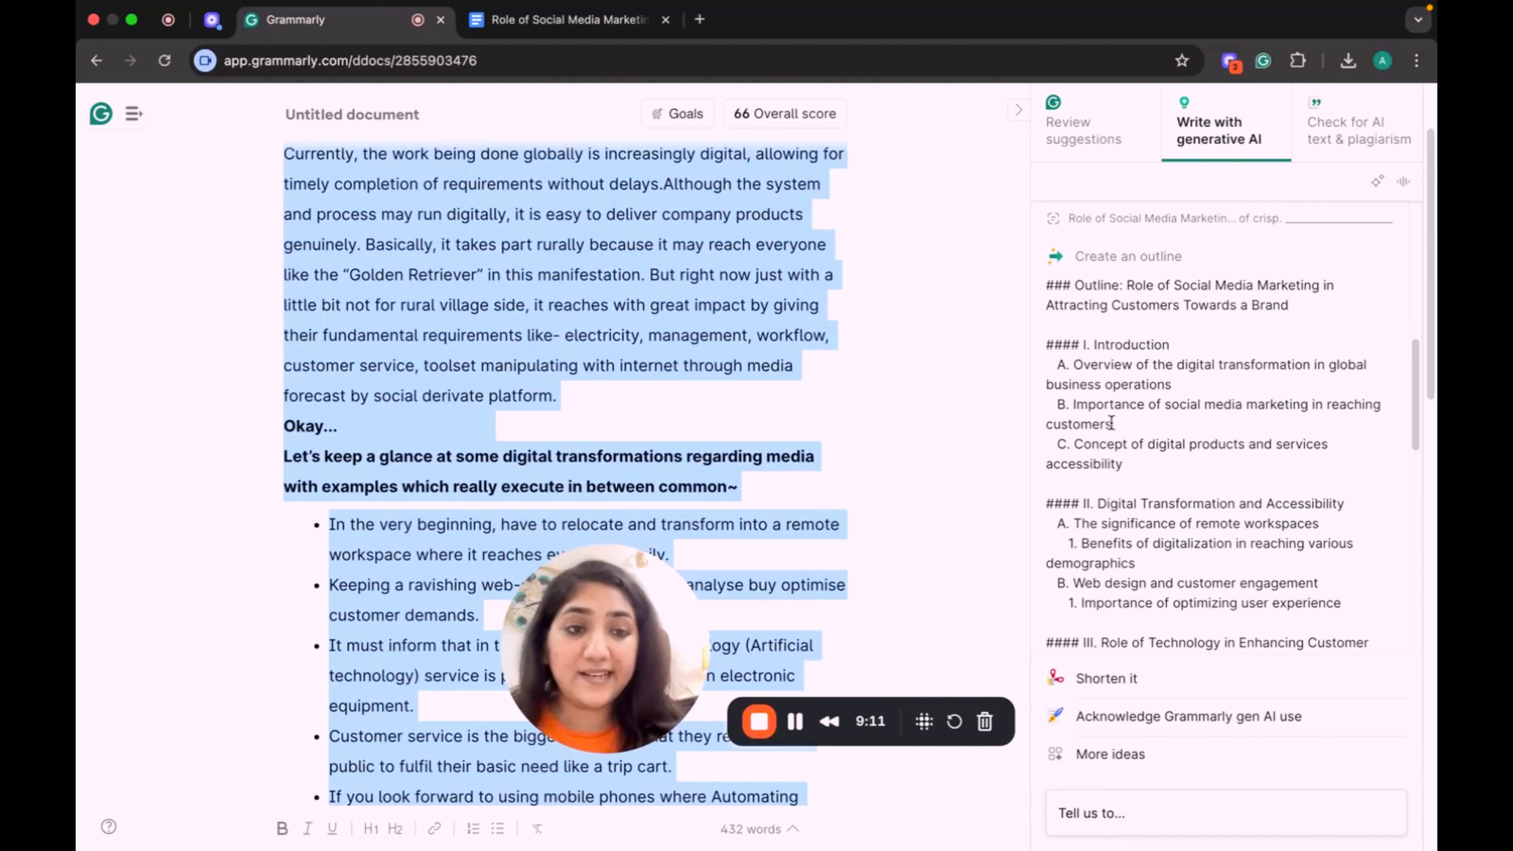
scroll(1129, 438, "down", 5)
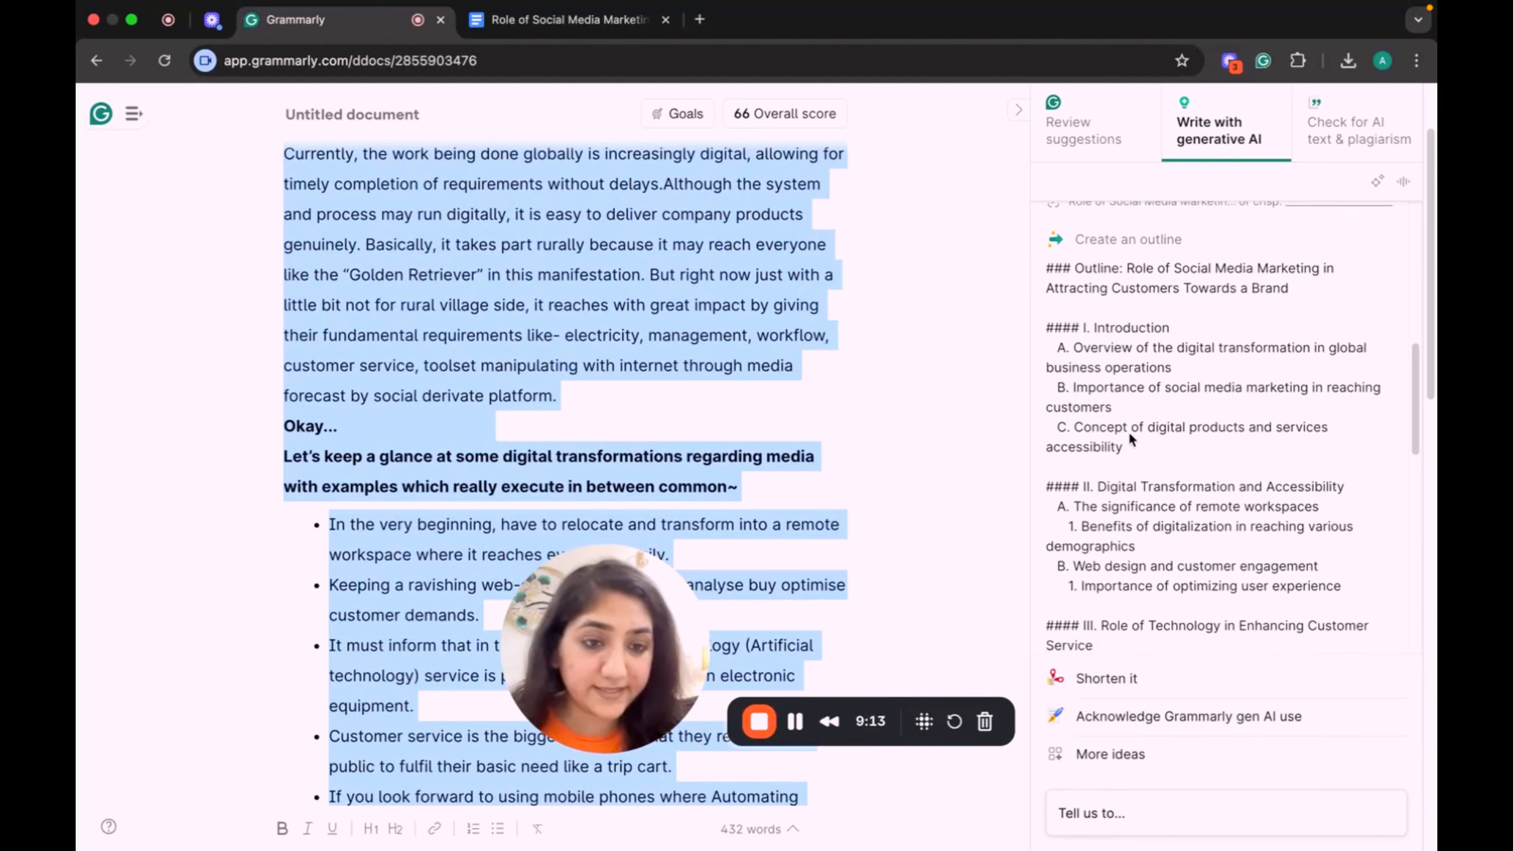
scroll(1127, 430, "down", 10)
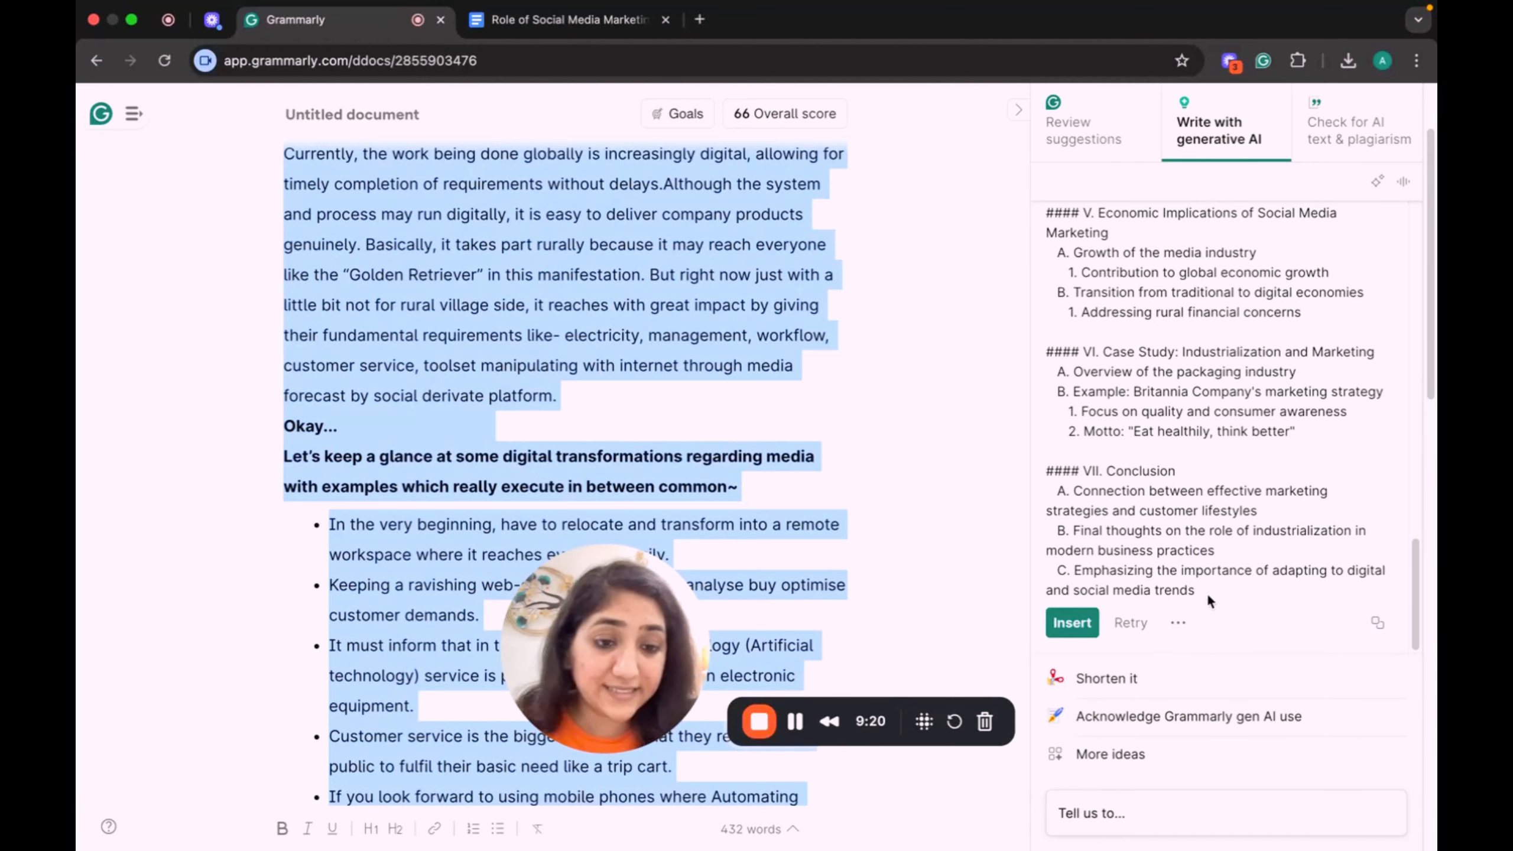
scroll(1187, 606, "up", 1)
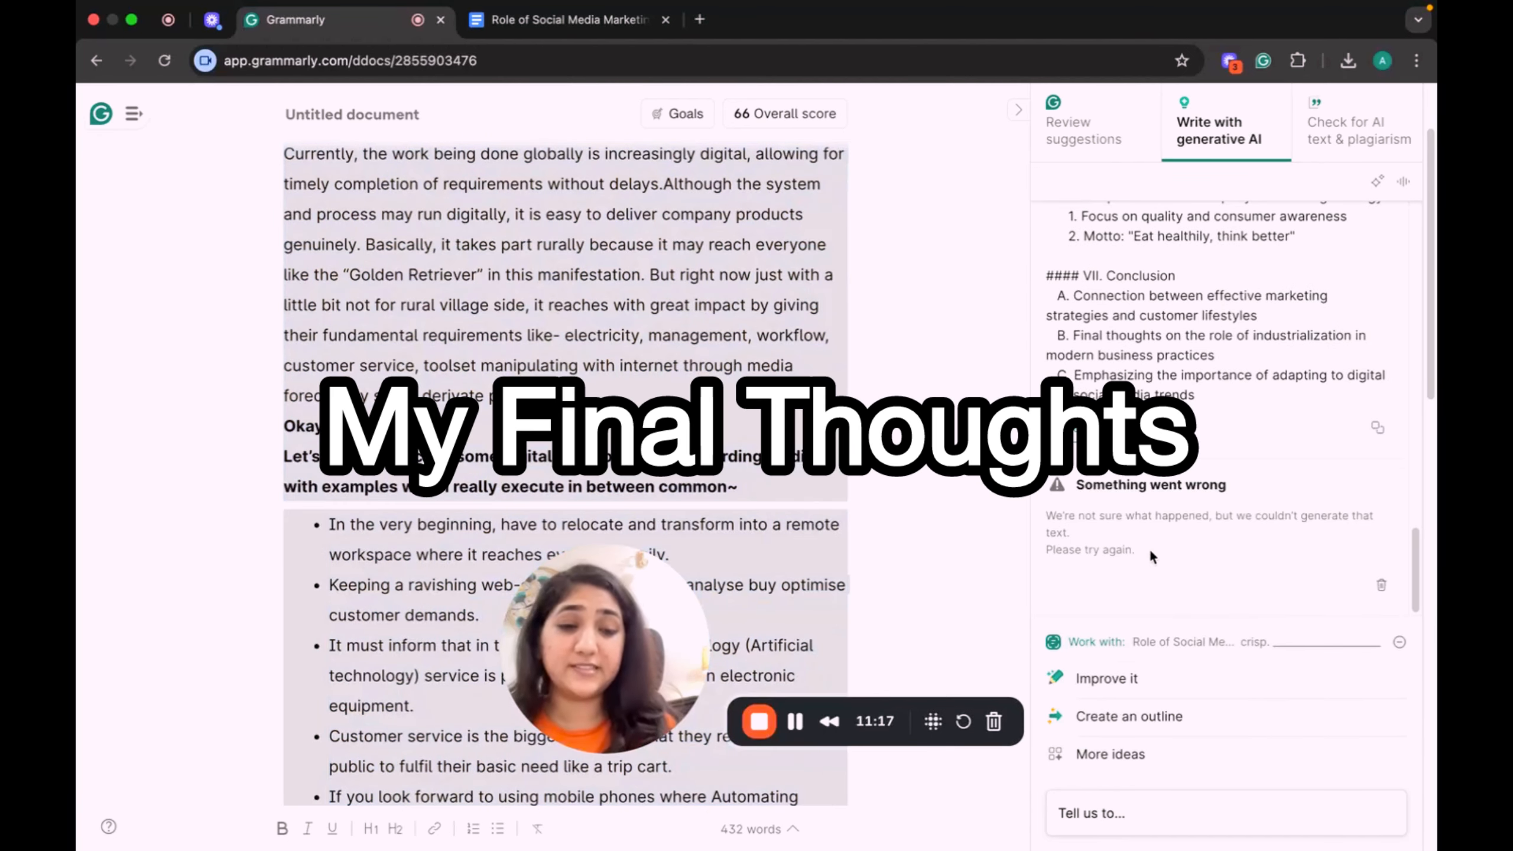